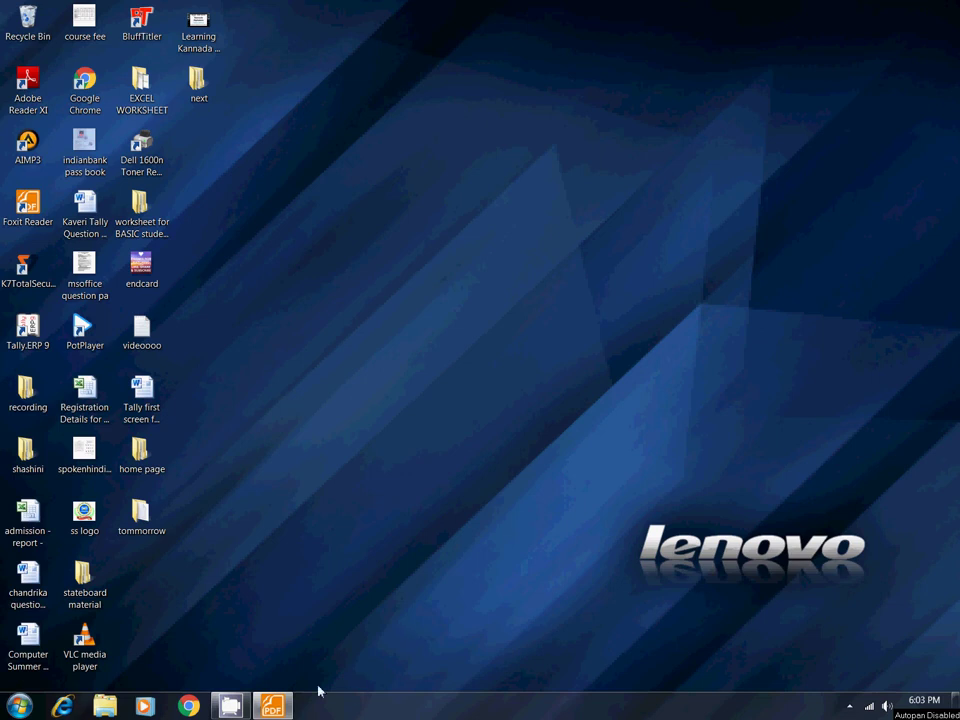
Step: Bring Stock details.pdf forward in Foxit Reader to review the stock table totalling 24700
mouse_move(289, 710)
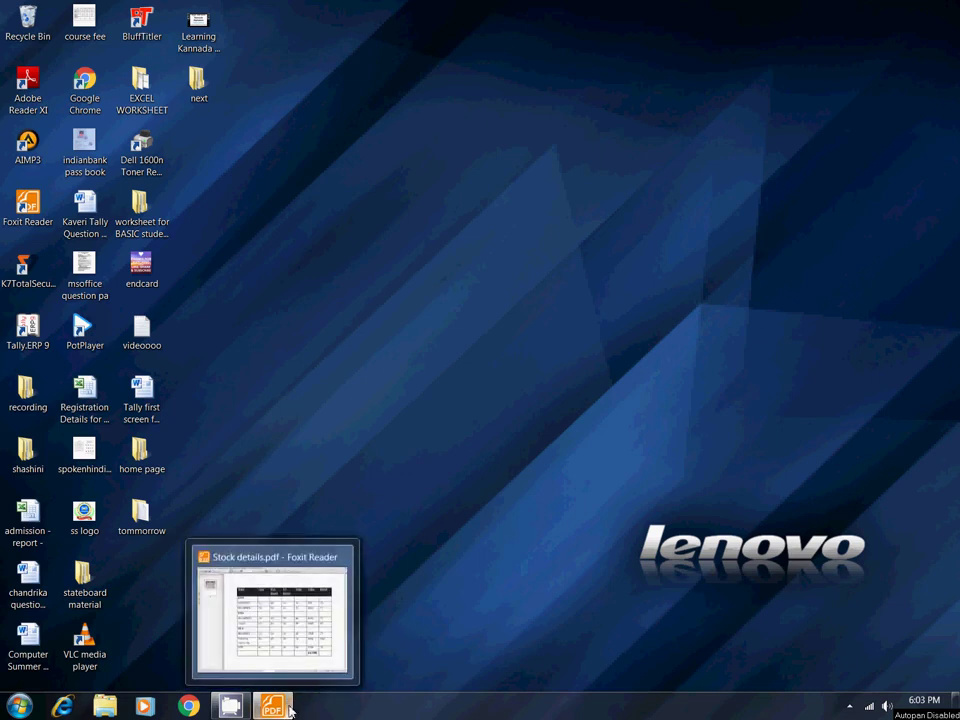
click(285, 711)
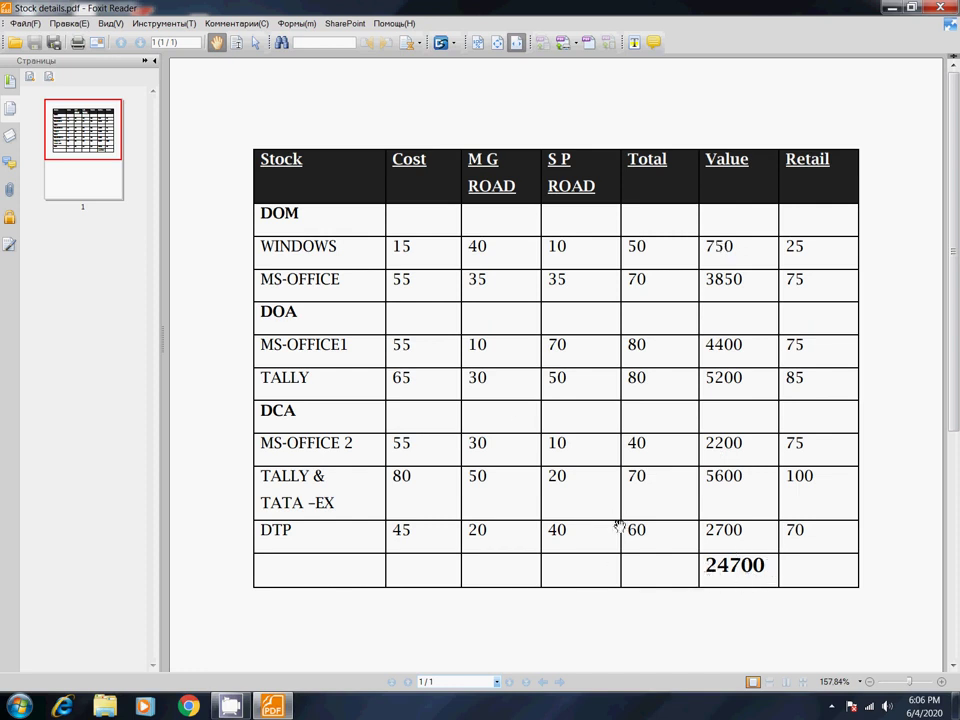
Step: Launch Tally.ERP 9 and choose Work in Educational Mode with the Silver edition
click(20, 706)
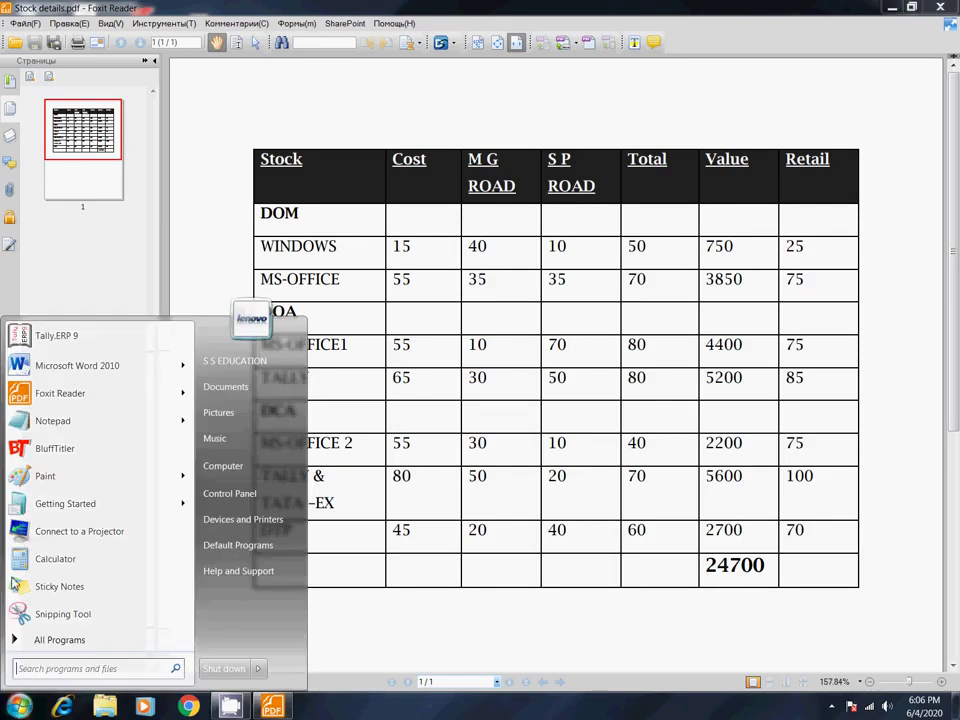
click(57, 338)
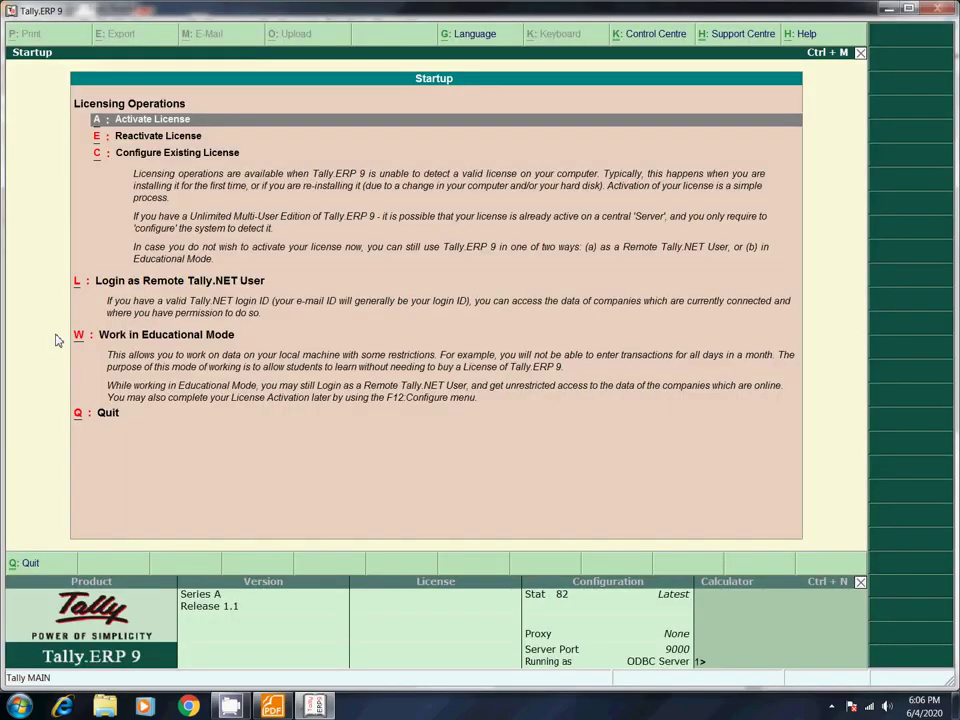
key(Down)
key(Down)
key(Down)
key(Down)
key(Return)
key(Down)
key(Return)
Step: Create the company 'SSEDUCATIONAL INSITUTE', accepting the default mailing name and details
key(Return)
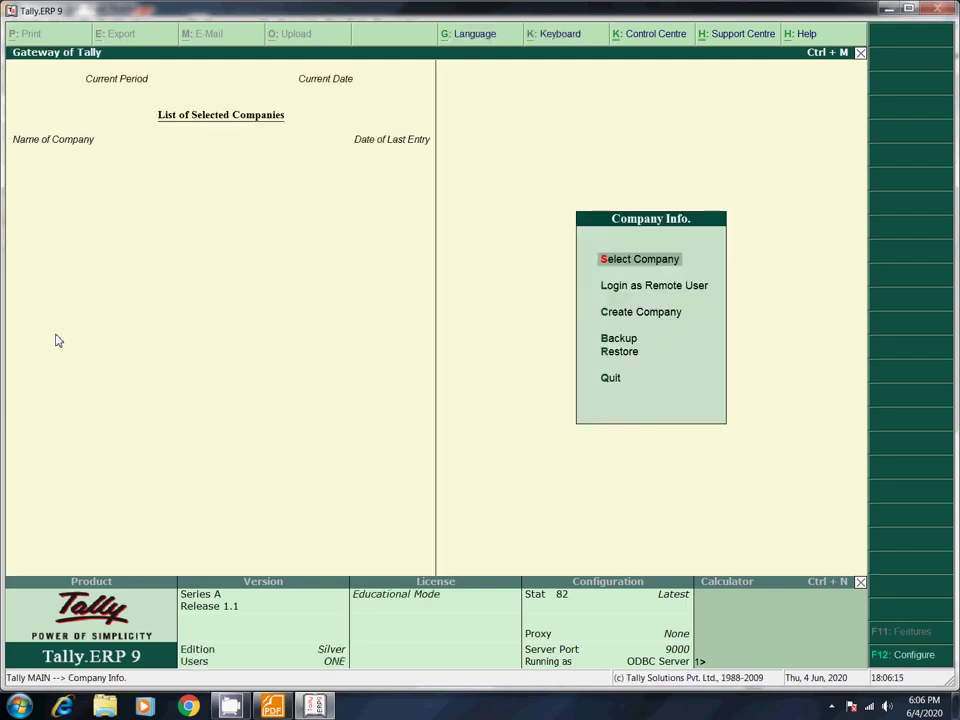
key(Down)
key(Down)
key(Return)
text(Inv)
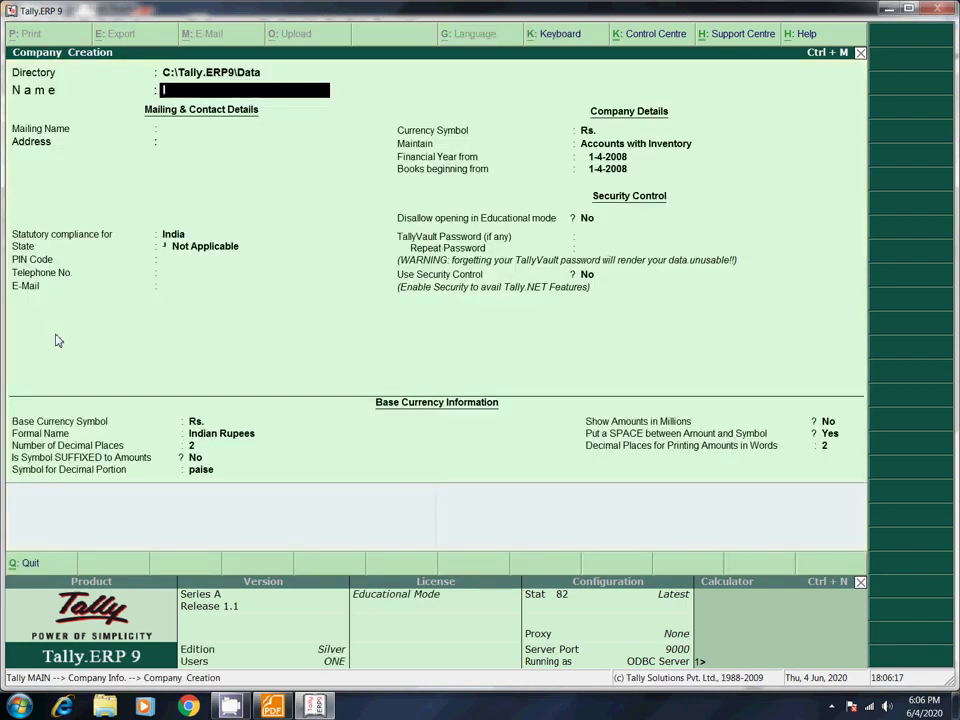
key(BackSpace)
key(BackSpace)
key(BackSpace)
text(SSC)
key(BackSpace)
text(EDUCATIONAL INSITUTE)
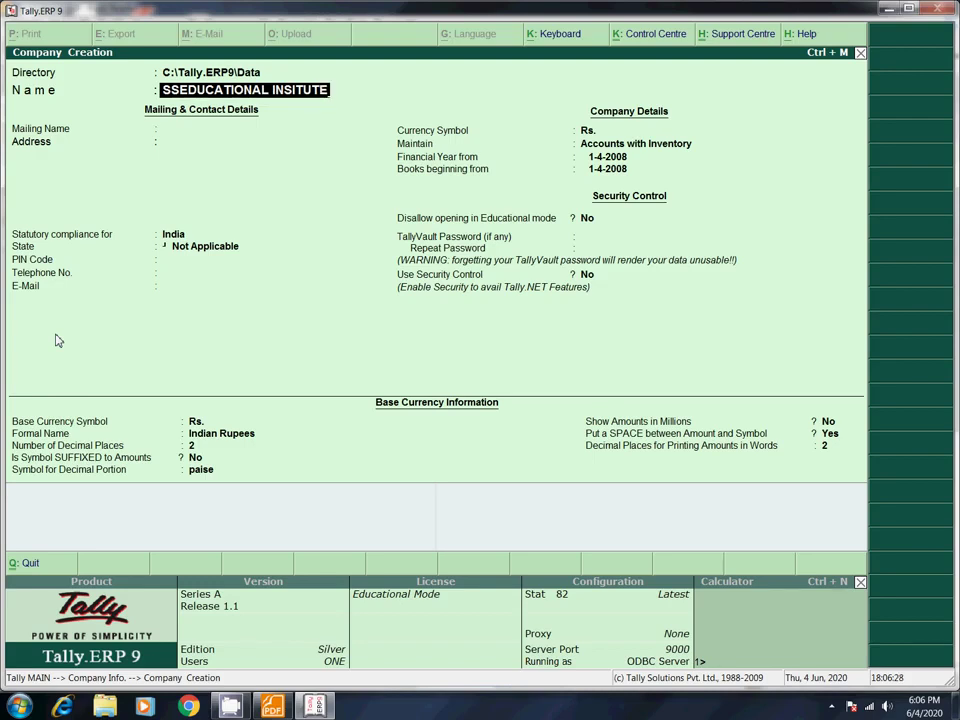
key(Return)
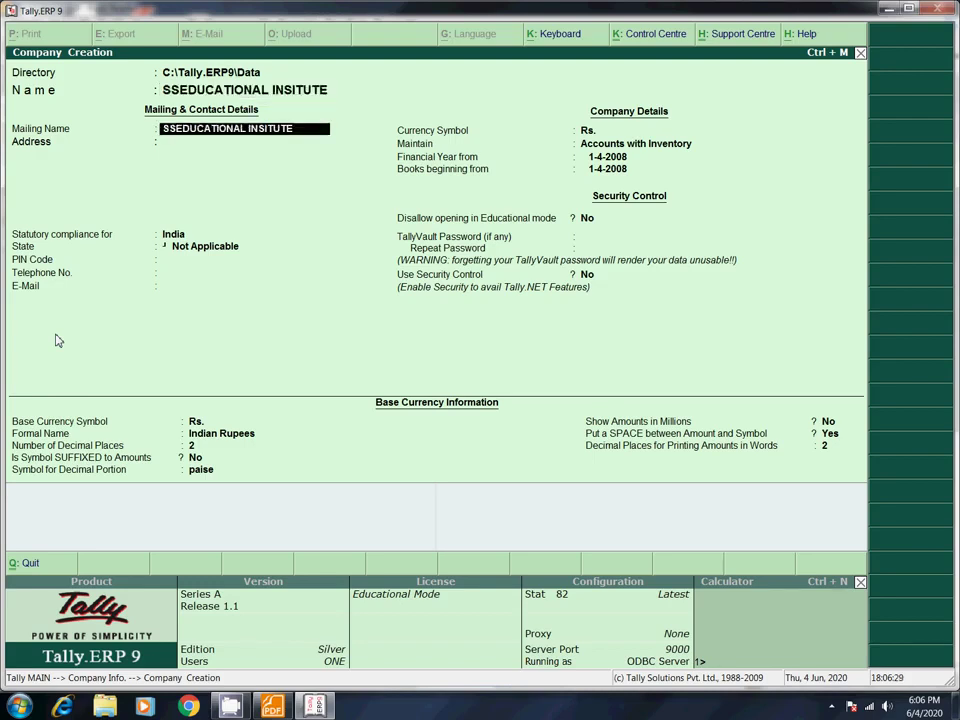
key(Return)
key(Return)
key(Return)
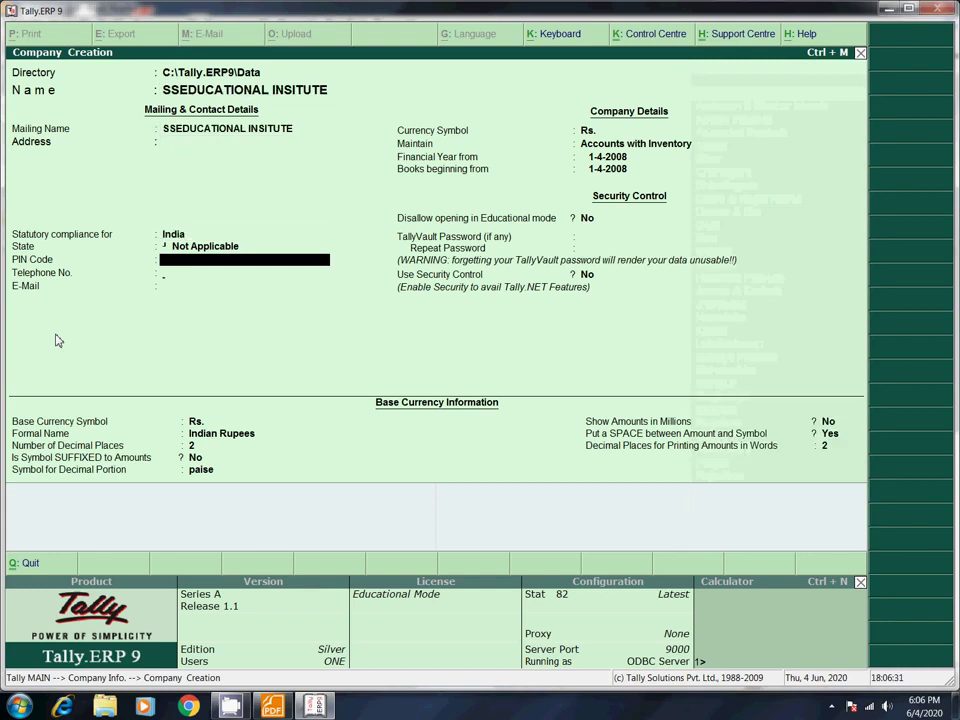
key(Return)
key(Return)
key(Return)
key(Return)
key(Return)
key(Return)
key(Return)
key(Return)
key(Return)
key(Return)
key(Return)
key(Return)
key(Return)
key(Return)
key(Return)
key(Return)
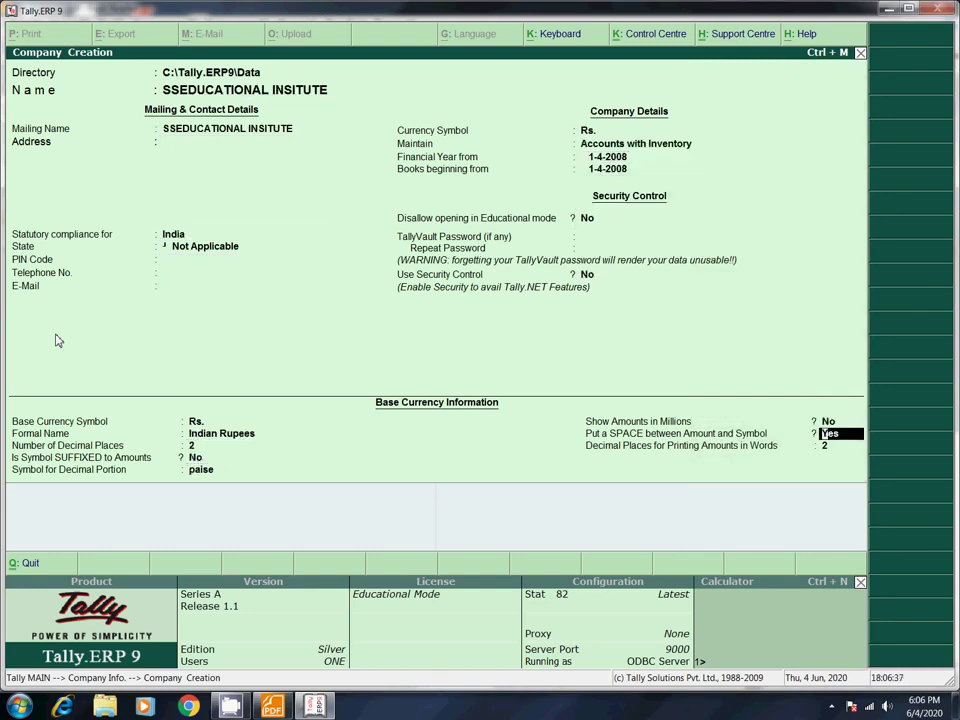
key(Return)
key(Return)
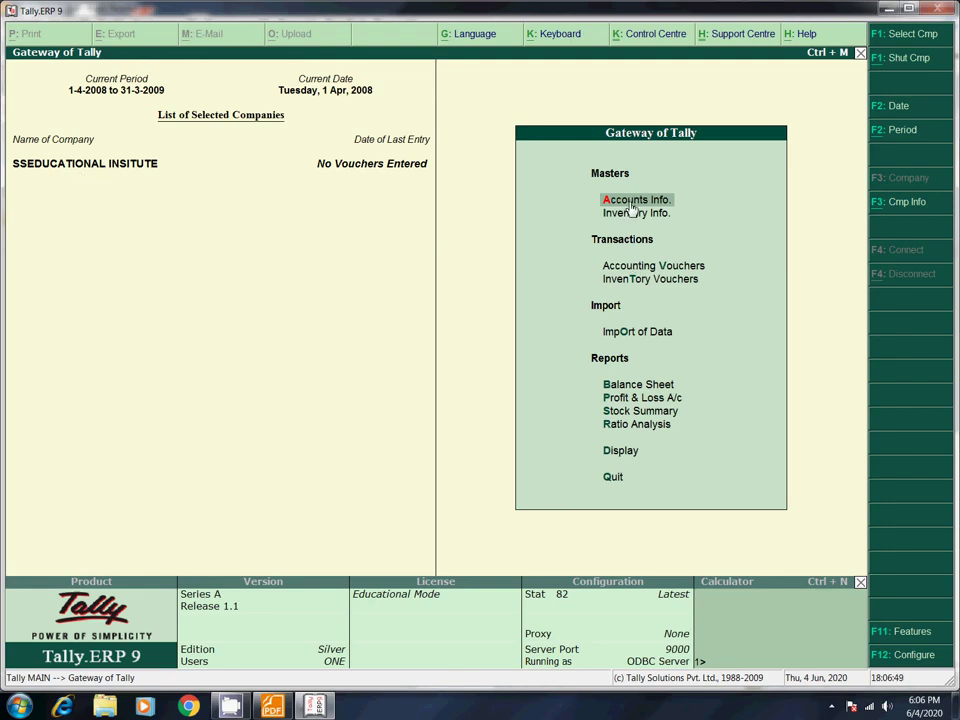
Step: Dismiss the antivirus reminder, go to Inventory Info., check the PDF, and open Stock Groups
key(Return)
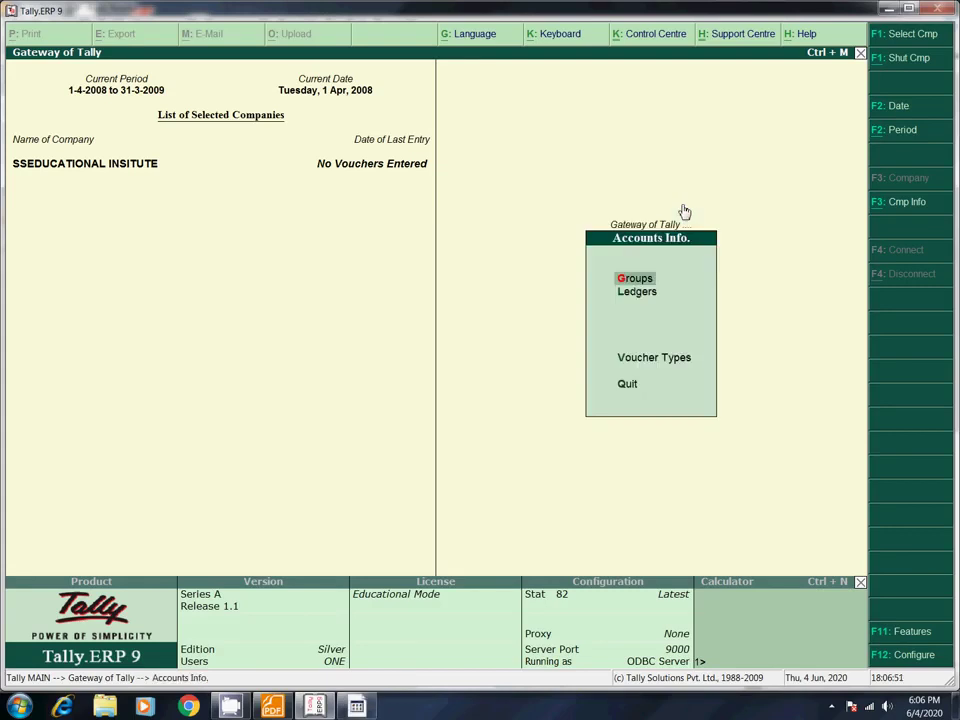
key(Down)
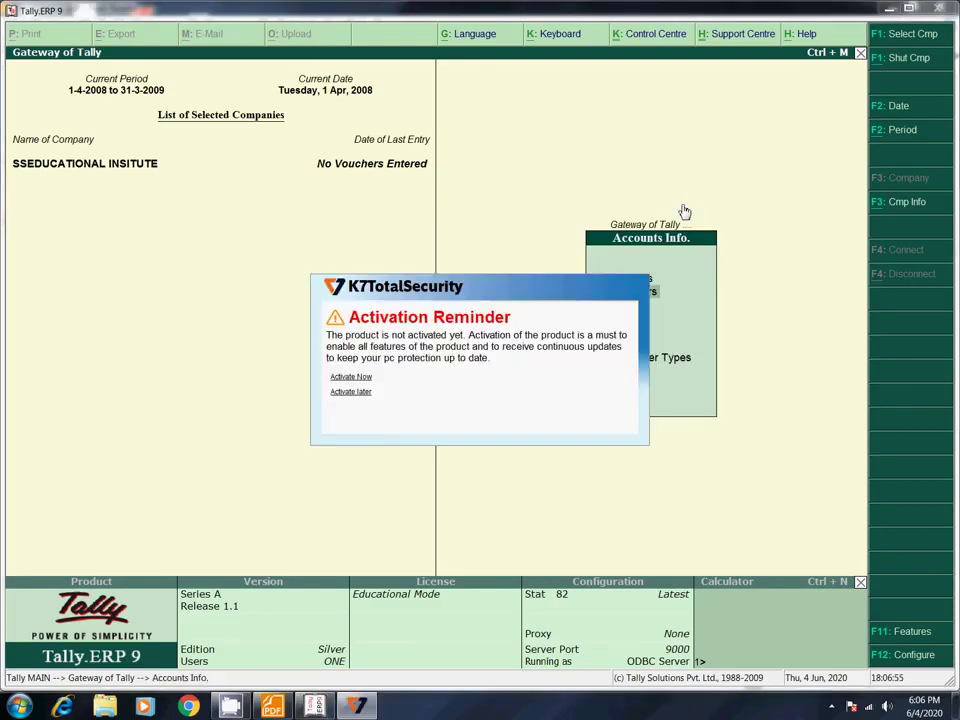
click(345, 392)
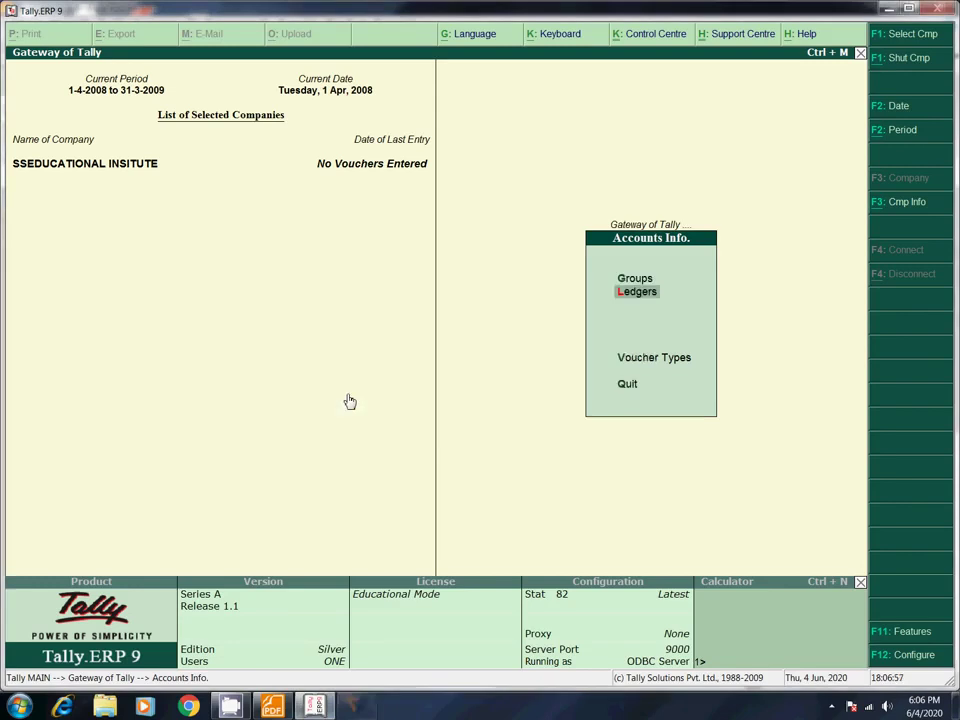
key(Escape)
key(Down)
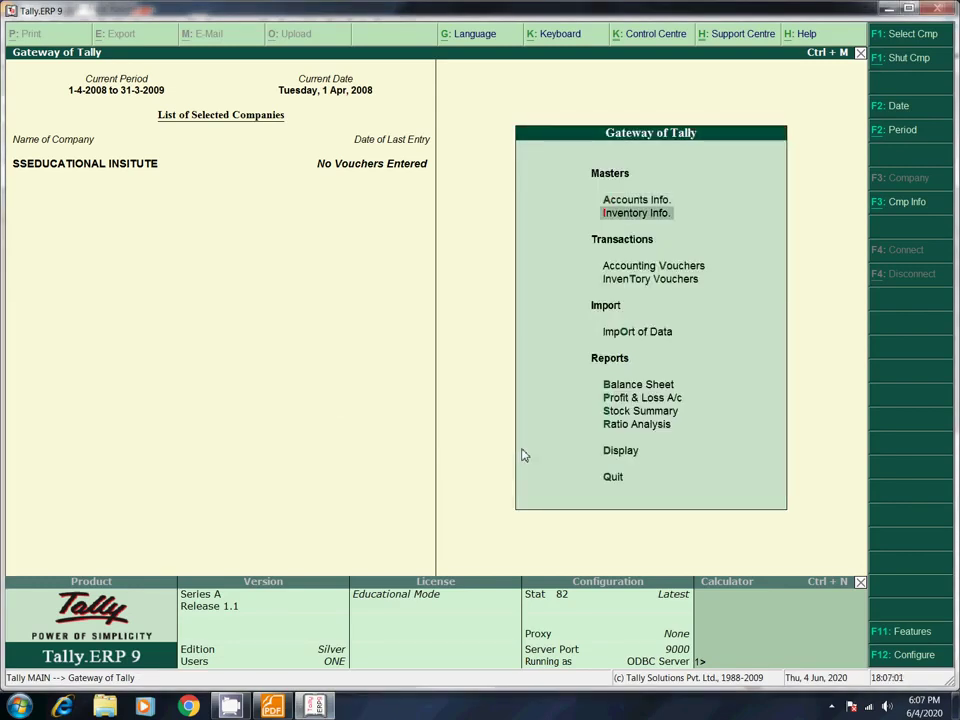
click(645, 225)
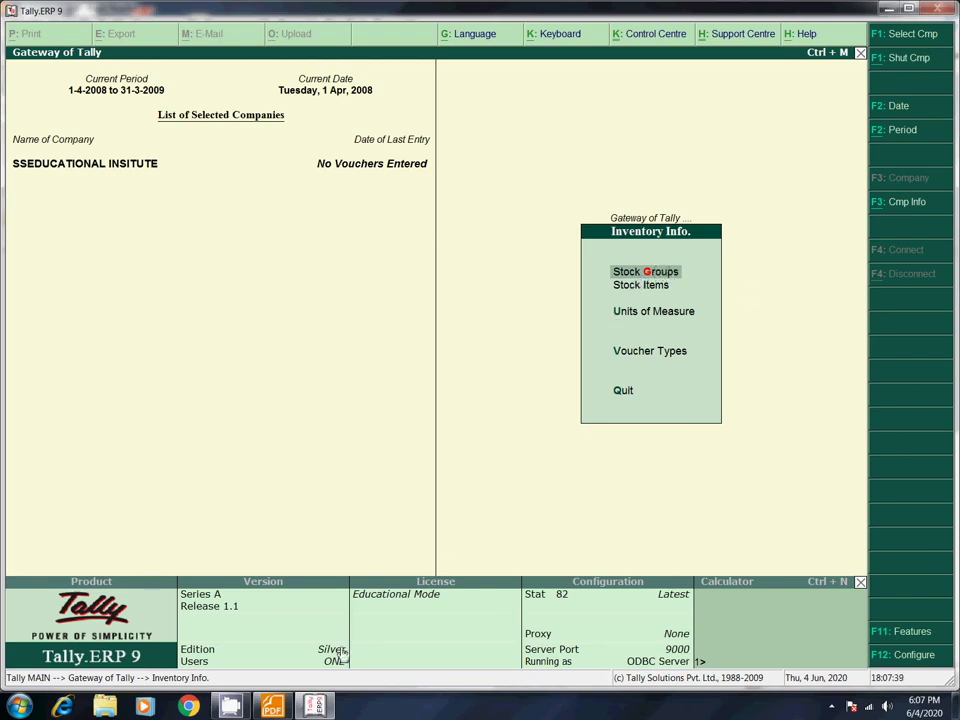
click(273, 708)
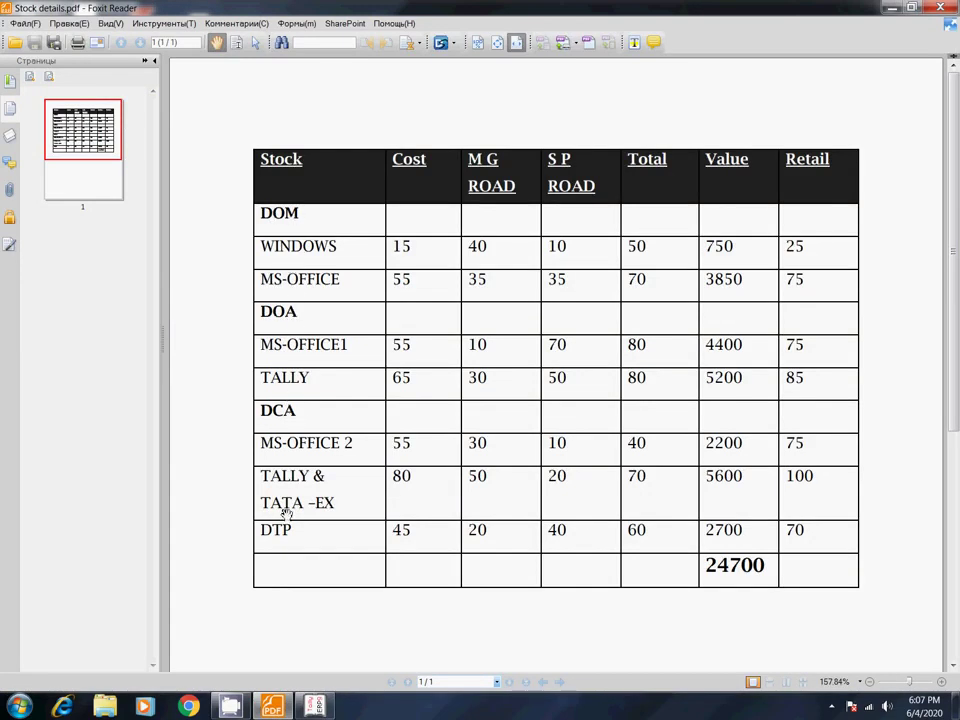
click(314, 706)
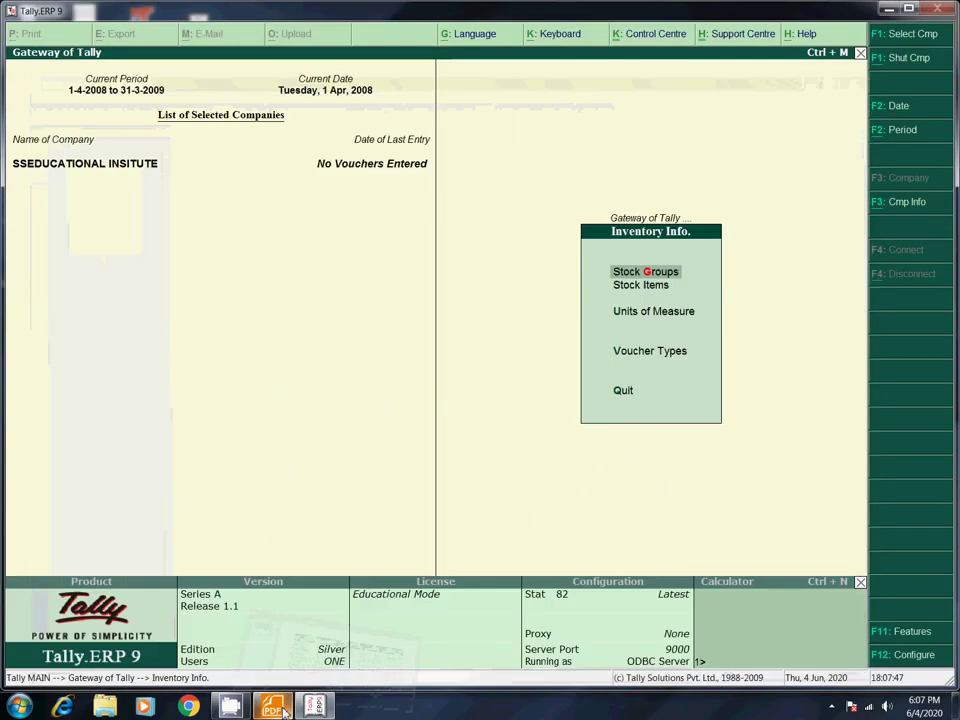
click(650, 273)
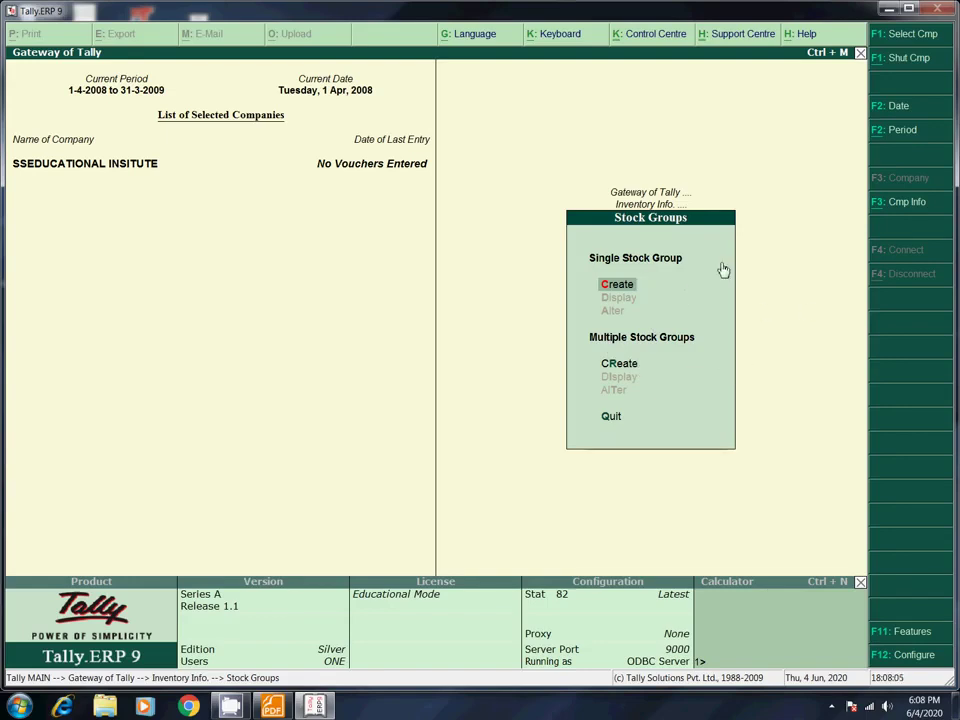
Step: Create the stock group Dom under Primary
key(Return)
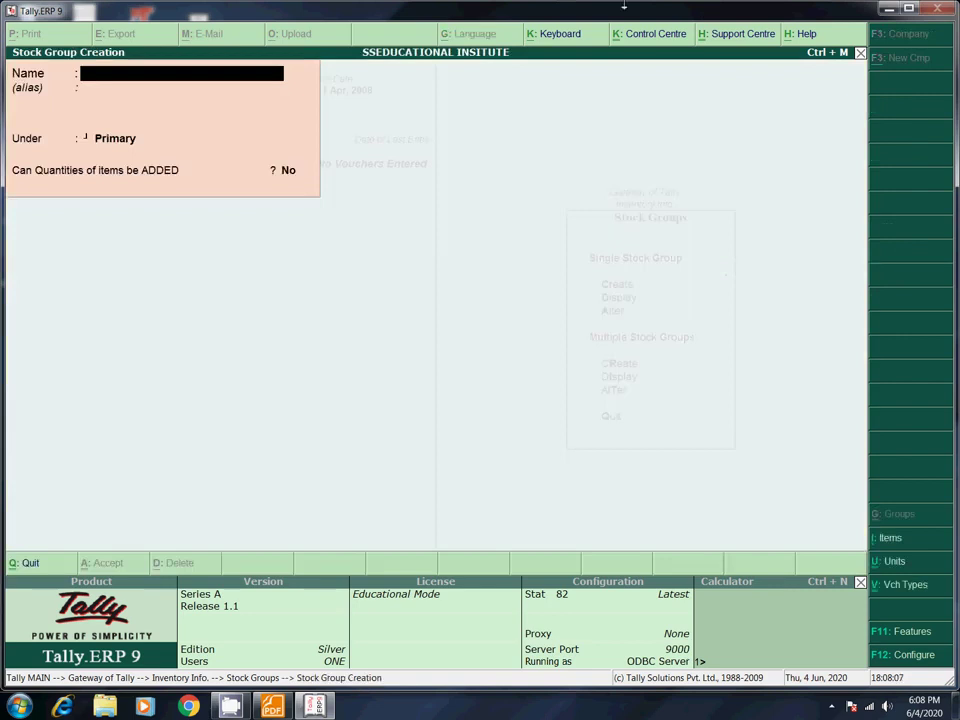
click(284, 707)
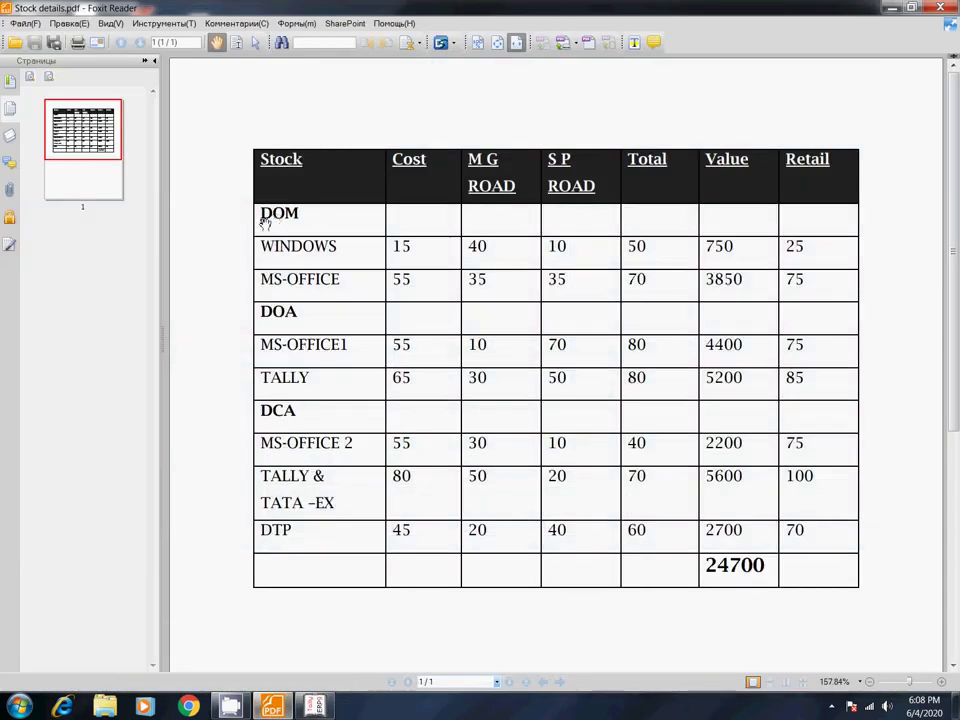
key(alt+Tab)
text(Dom)
key(Return)
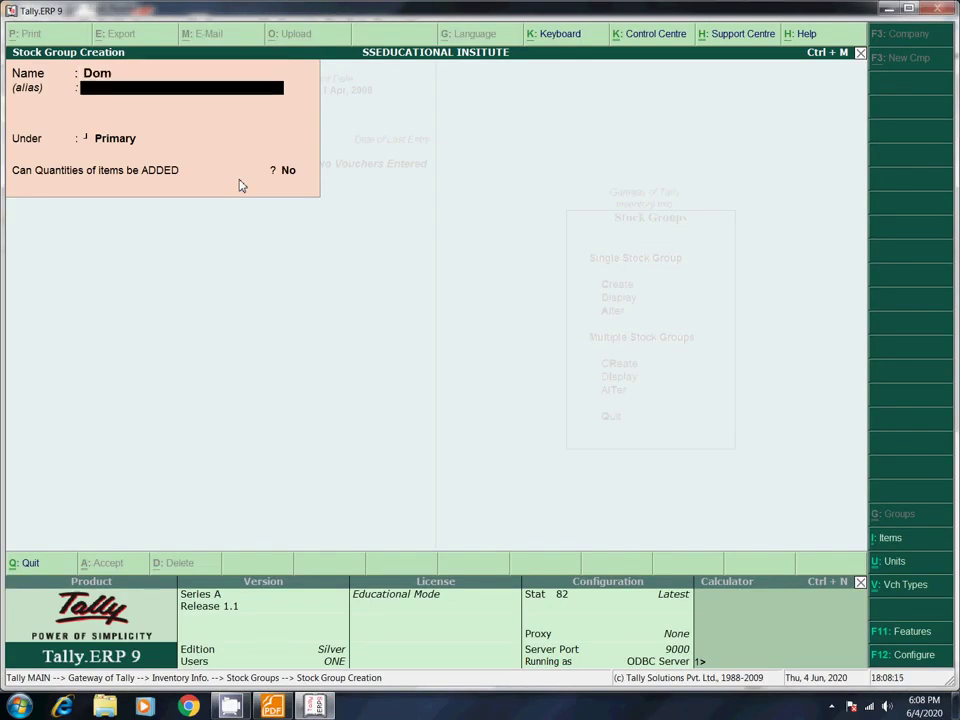
key(Return)
key(Return)
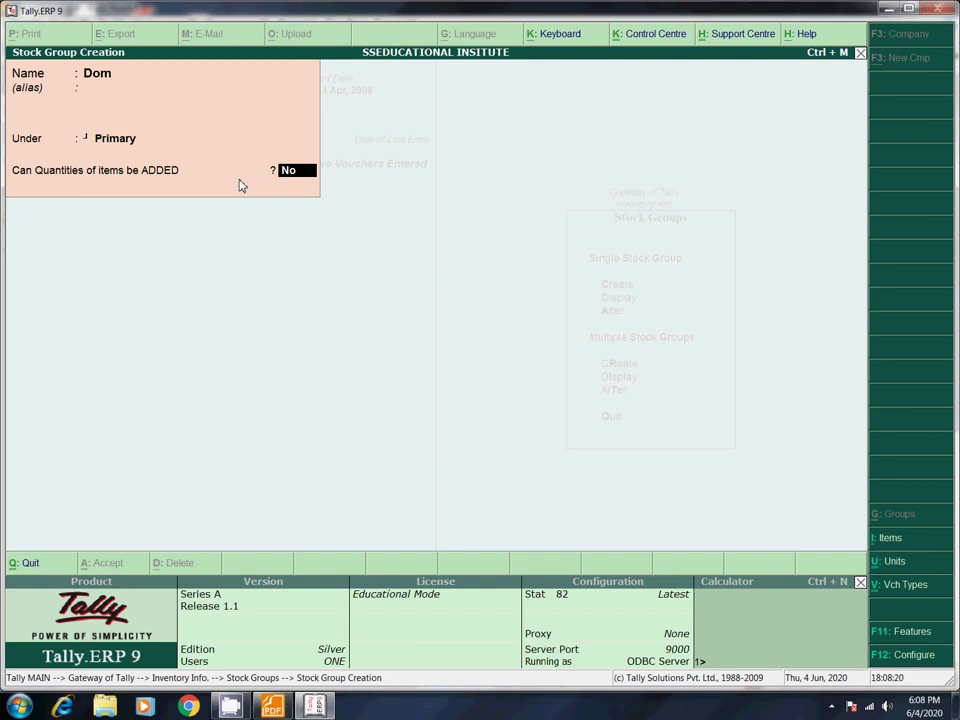
key(Return)
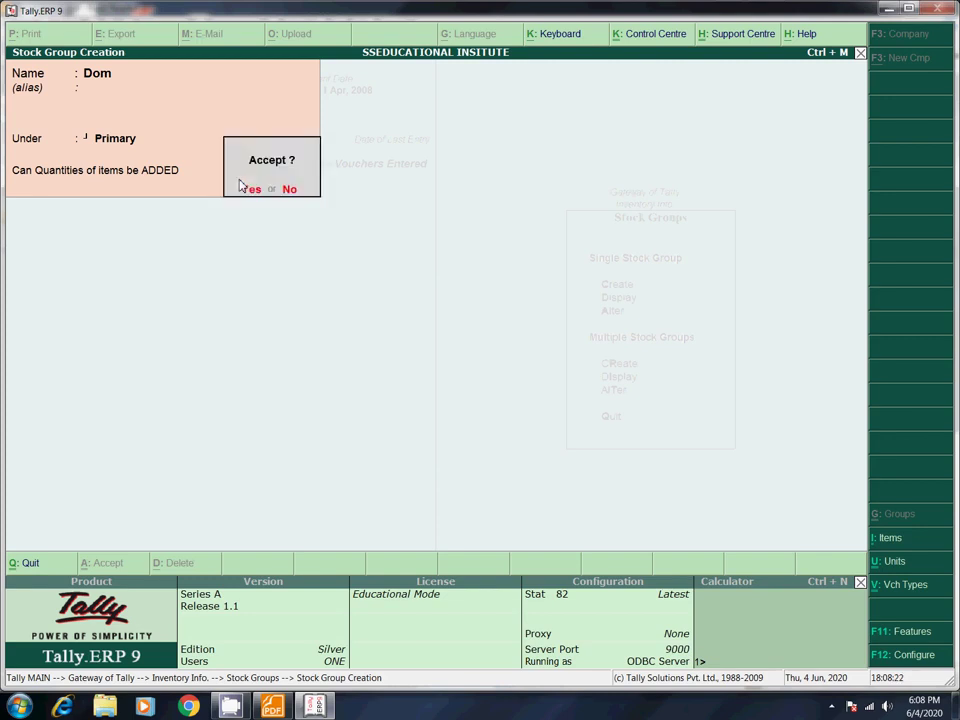
key(Return)
Step: Create the stock group DOA under Primary
key(alt+Tab)
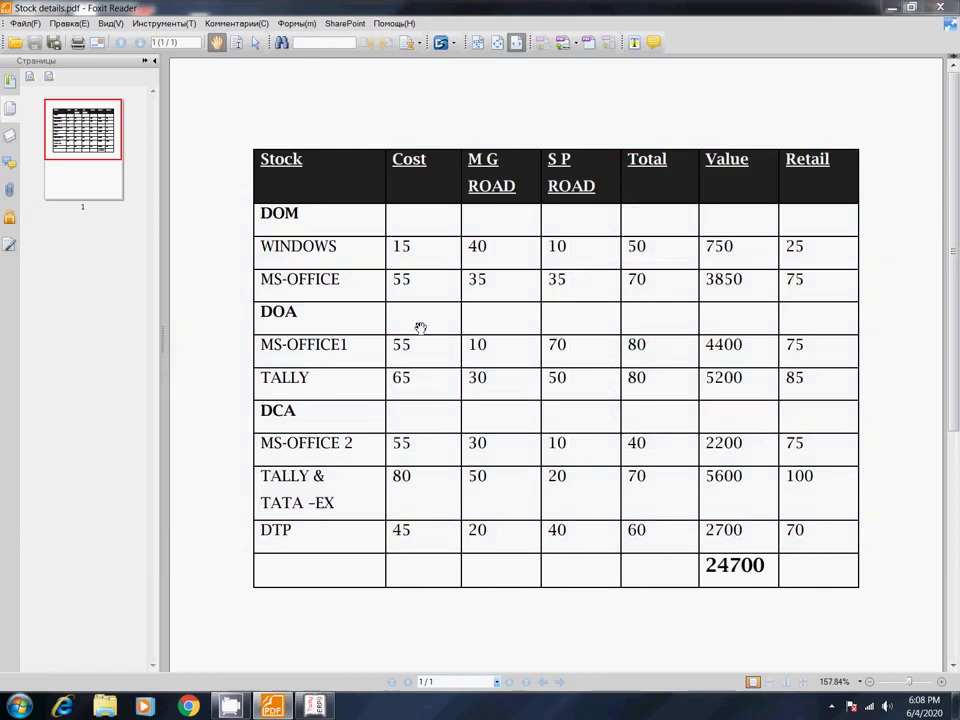
key(alt+Tab)
text(Doa)
key(BackSpace)
key(BackSpace)
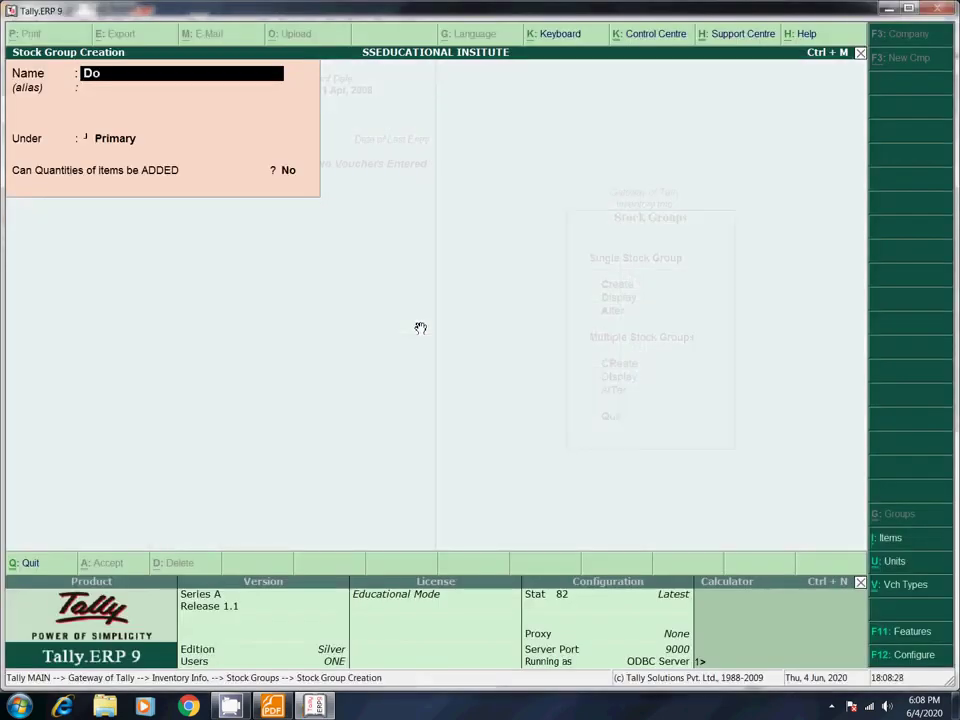
text(OA)
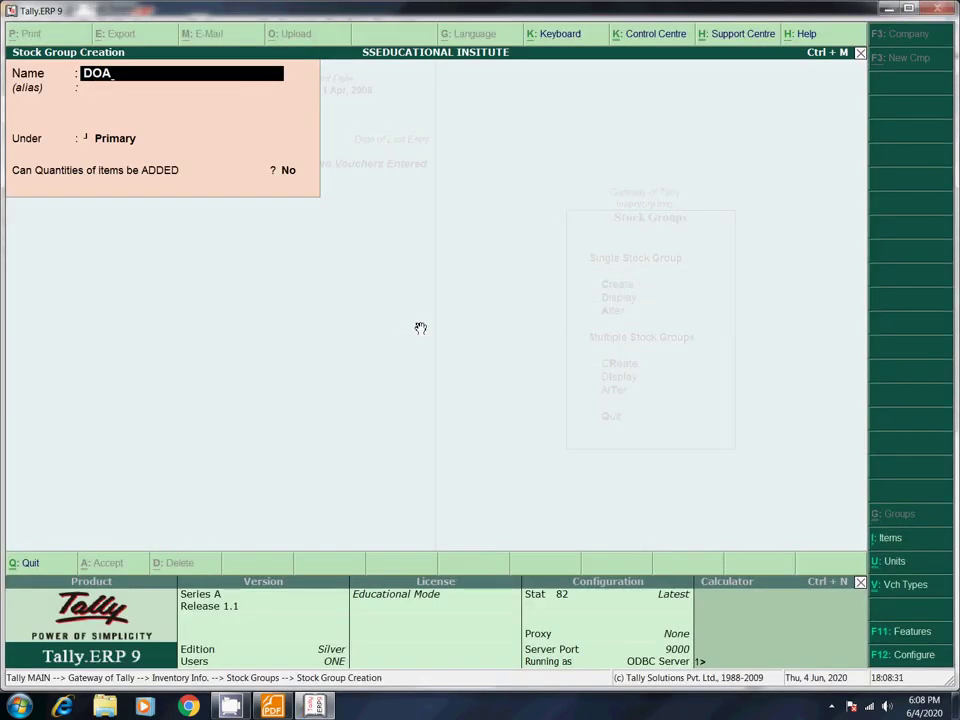
key(Return)
key(Return)
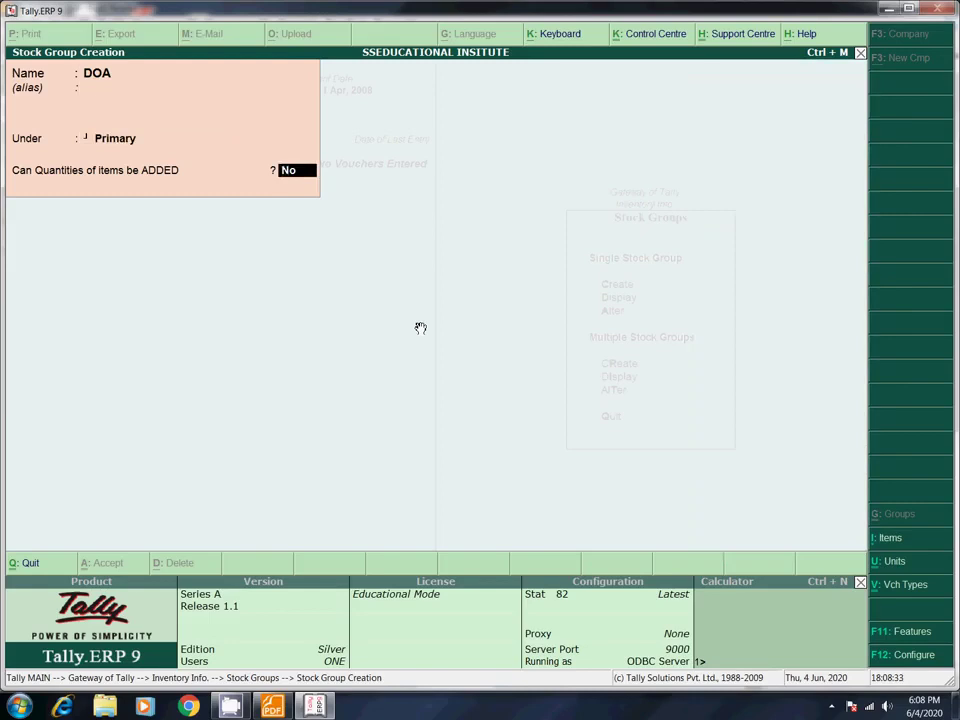
key(Return)
key(Return)
Step: Create the stock group DCA under Primary
key(alt+Tab)
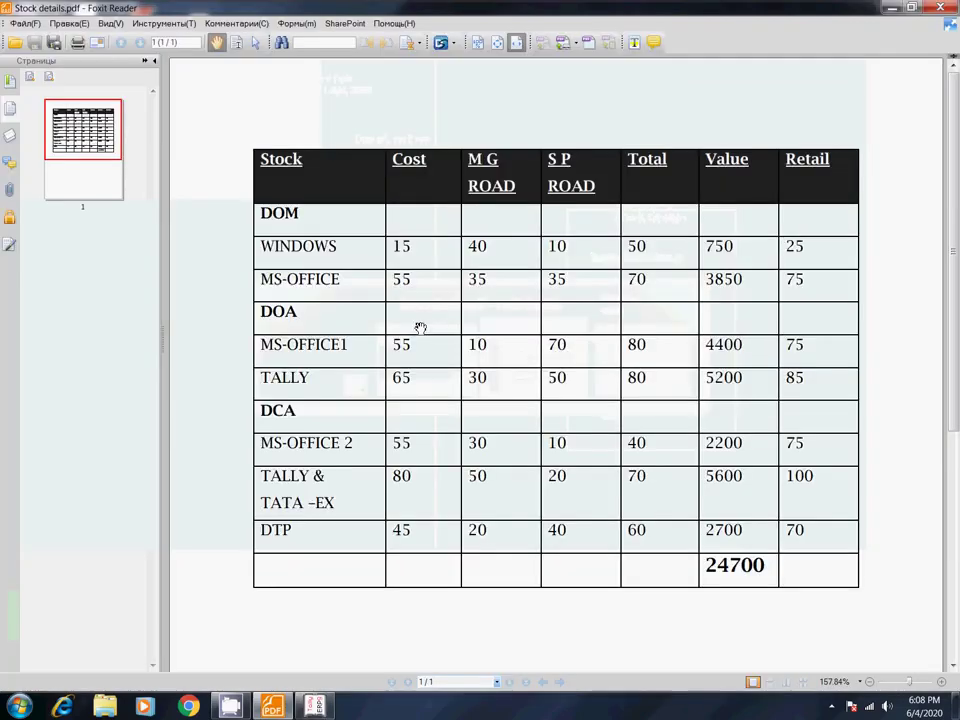
key(alt+Tab)
text(DCA)
key(Return)
key(Return)
key(Return)
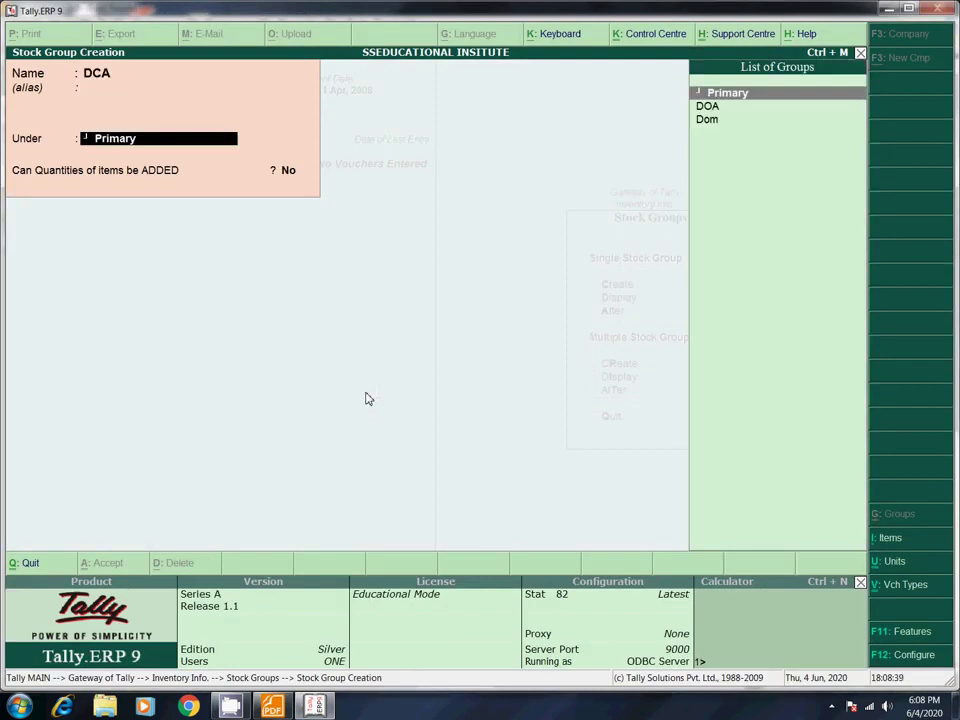
key(Return)
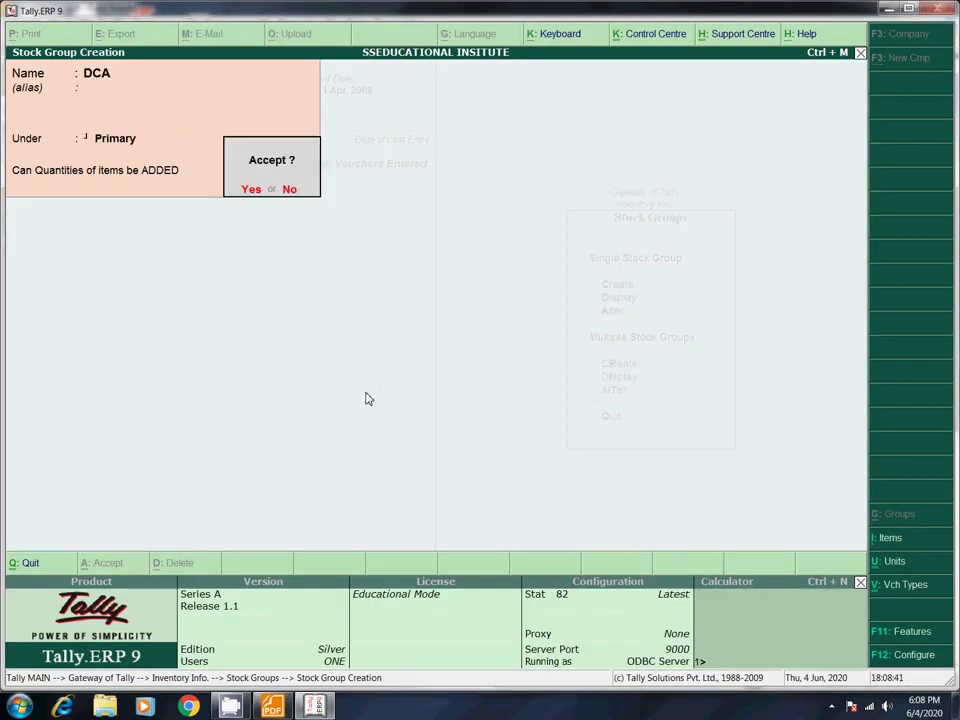
key(Return)
key(Escape)
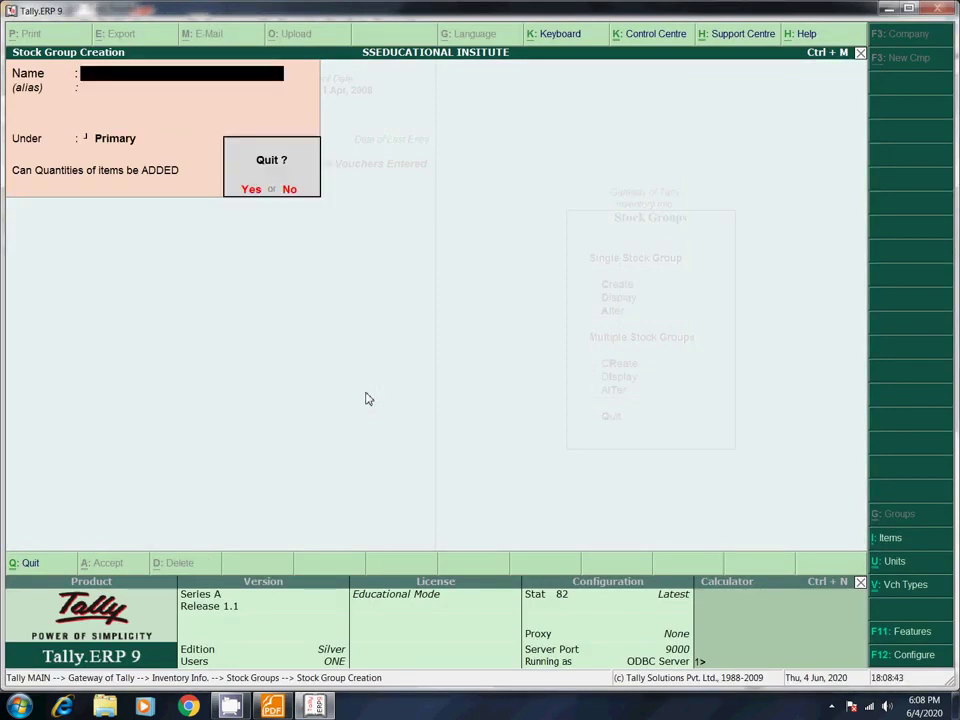
Step: Quit stock group creation and browse the list of groups to alter
key(Return)
key(Down)
key(Down)
key(Return)
key(Down)
key(Down)
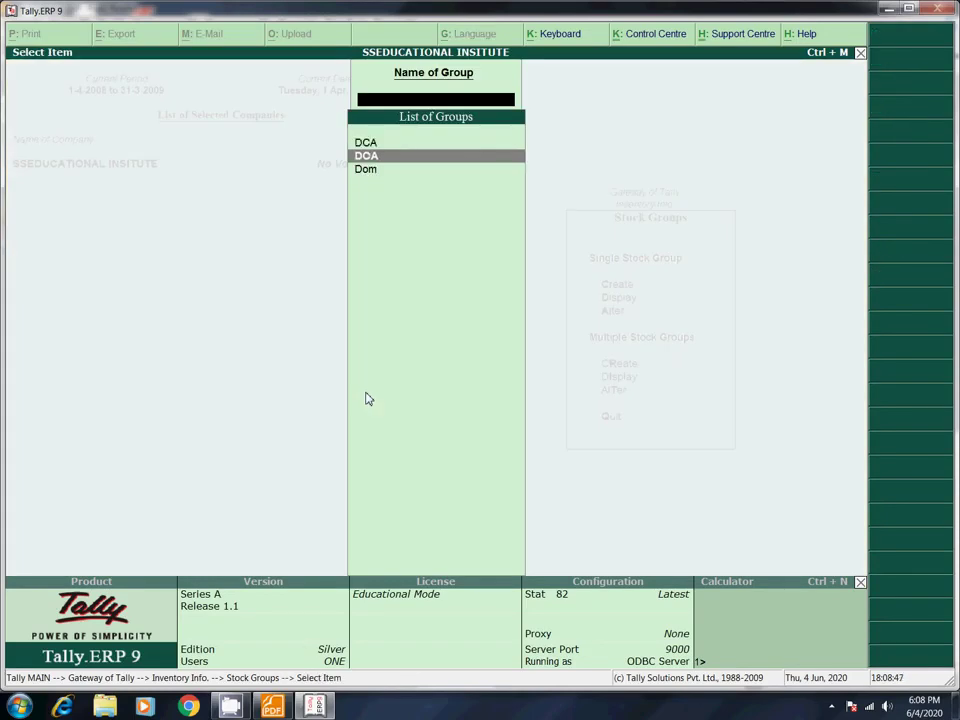
key(Up)
key(Escape)
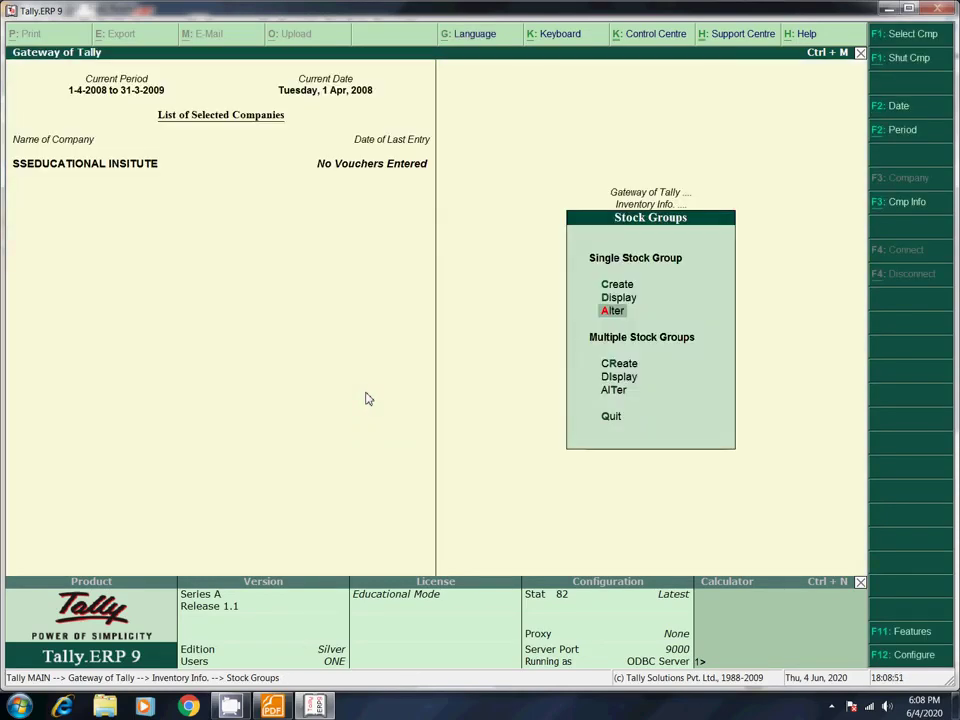
Step: Open the Dom group for alteration, decline deleting it, and close it unchanged
key(Return)
key(Down)
key(Down)
key(Return)
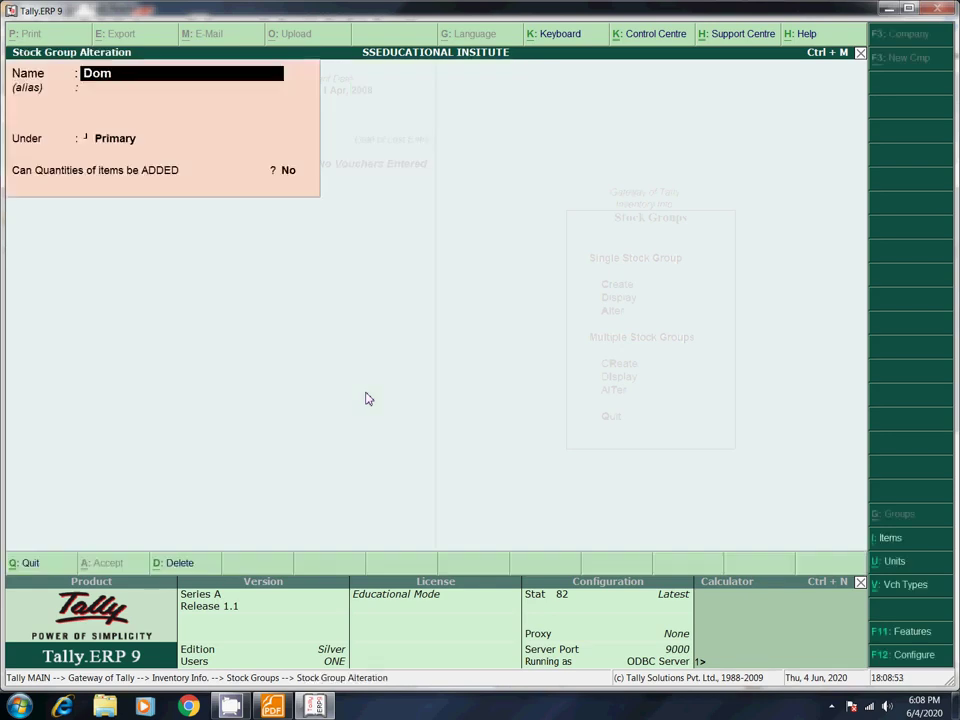
key(alt+d)
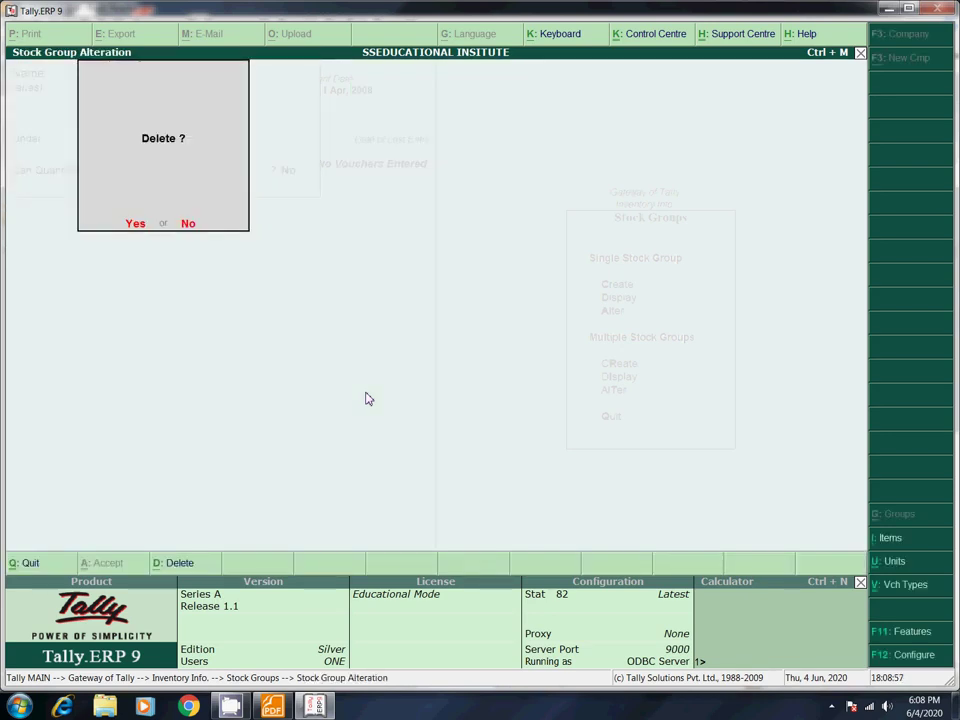
key(n)
key(Escape)
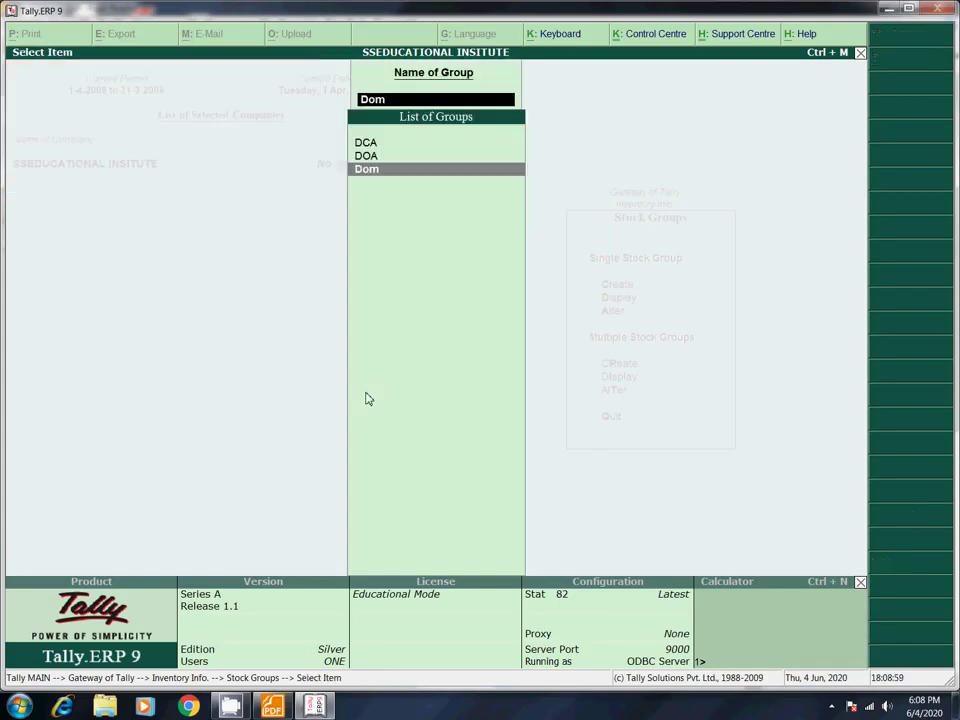
key(Escape)
Step: Display the stock group list, then back out to Inventory Info
key(Down)
key(Down)
key(Up)
key(Up)
key(Down)
key(Down)
key(Down)
key(Up)
key(Return)
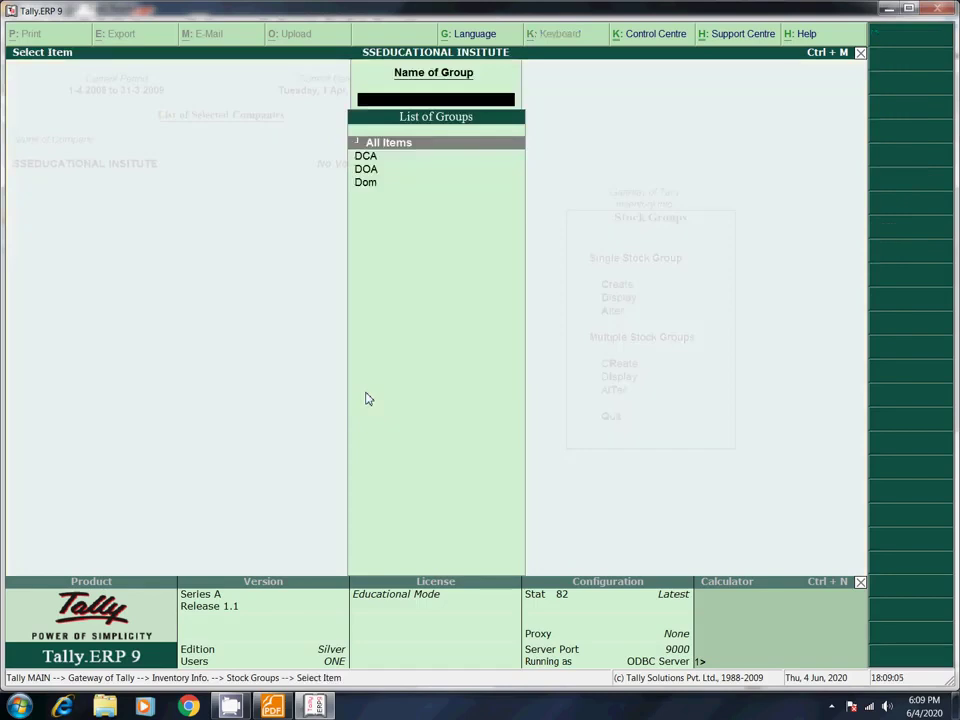
key(Escape)
key(Escape)
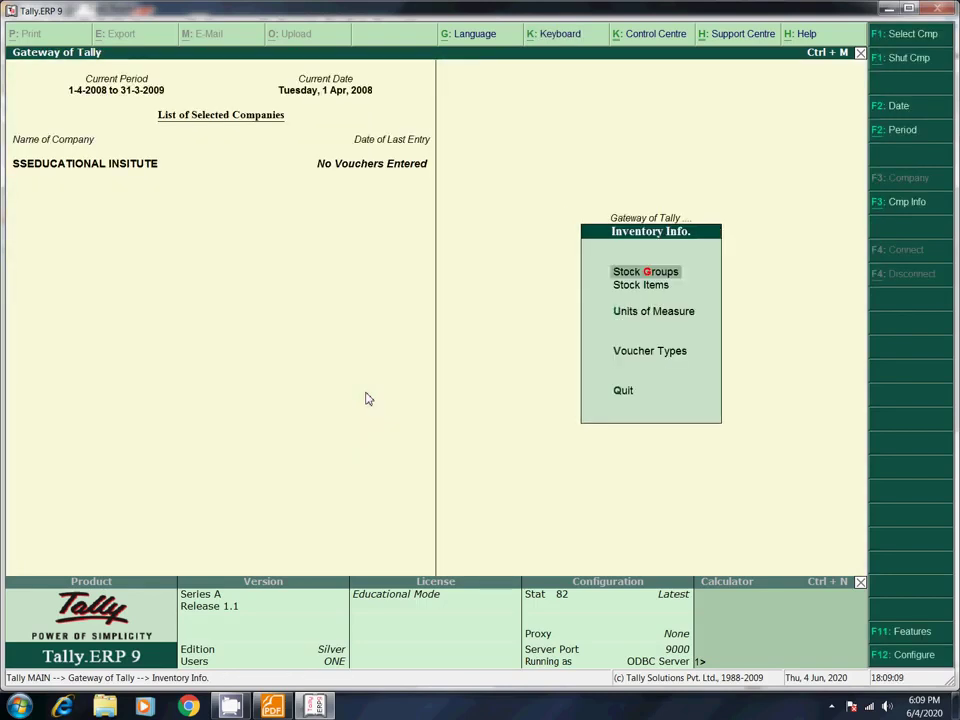
Step: Check the stock table in the PDF, then start creating a unit under Units of Measure
key(Down)
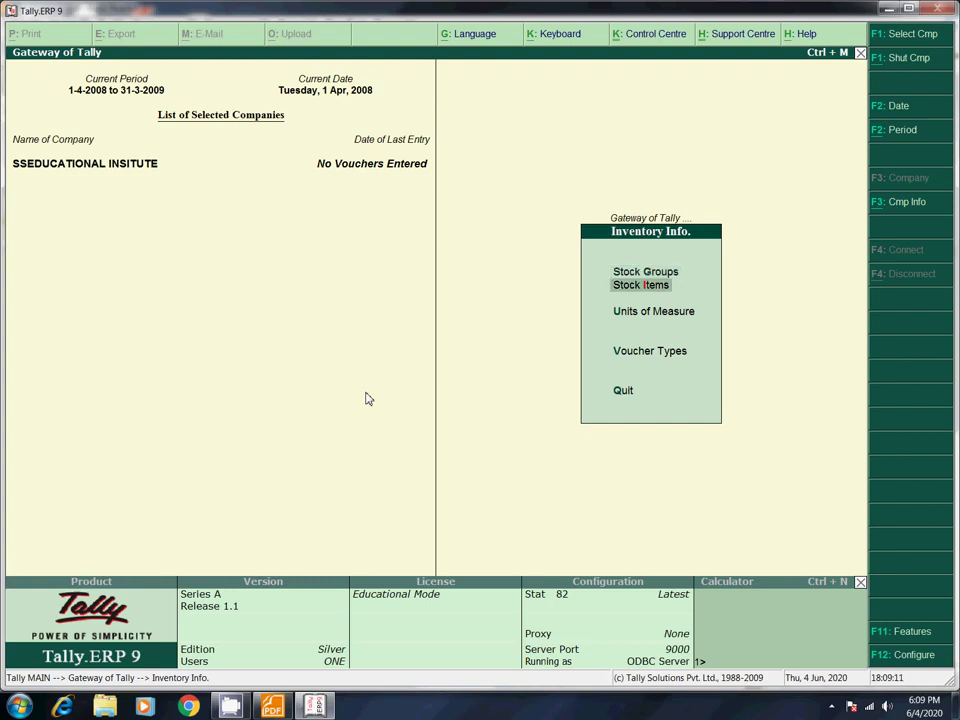
key(Down)
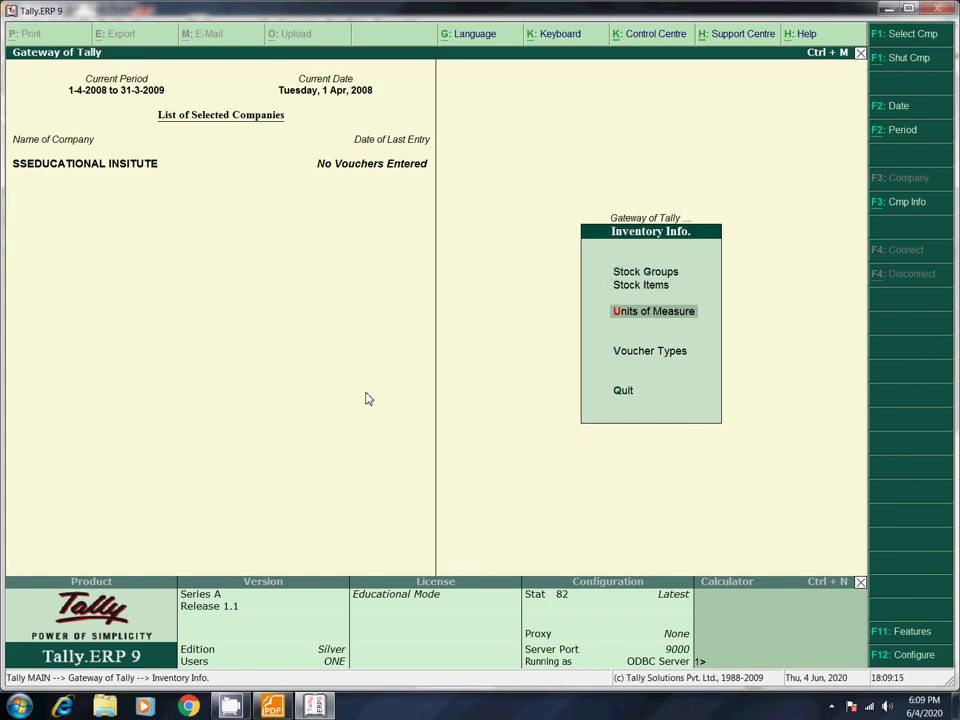
click(314, 706)
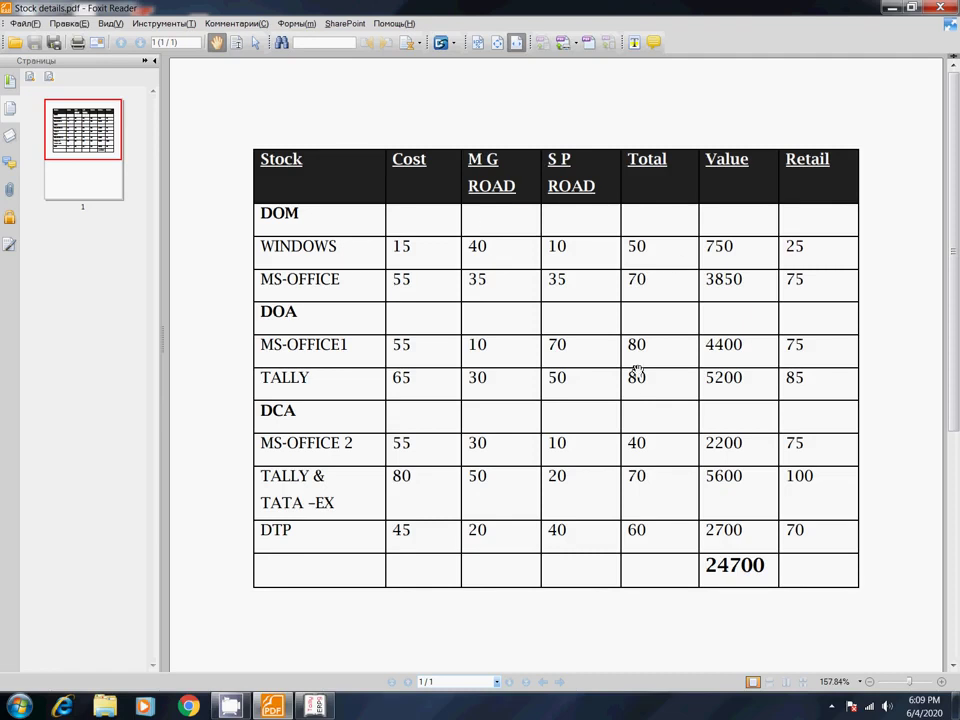
key(alt+Tab)
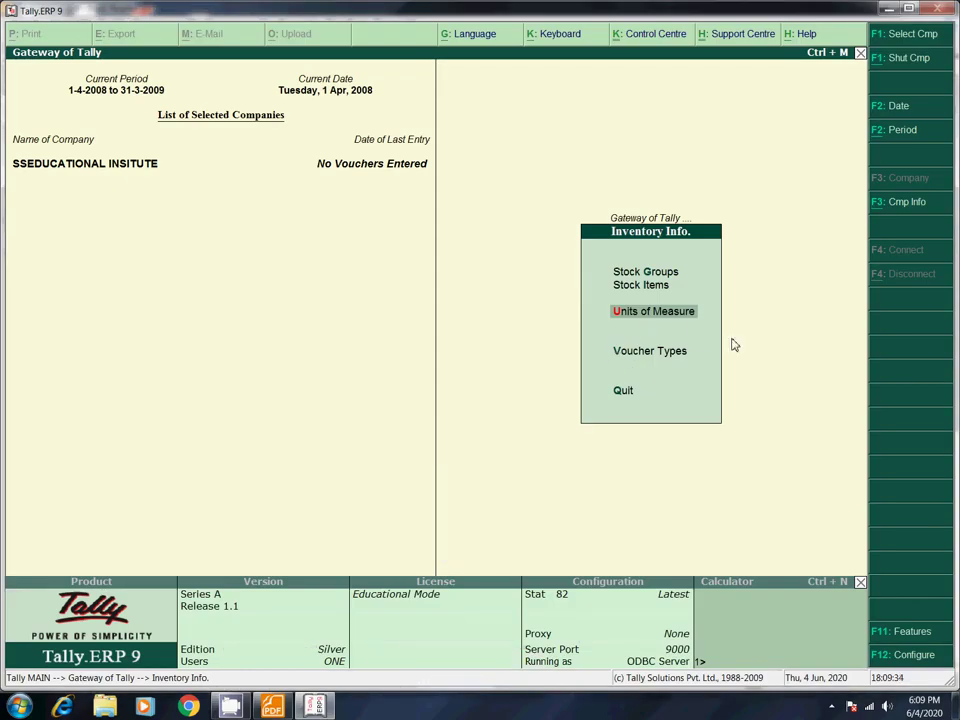
key(alt+Tab)
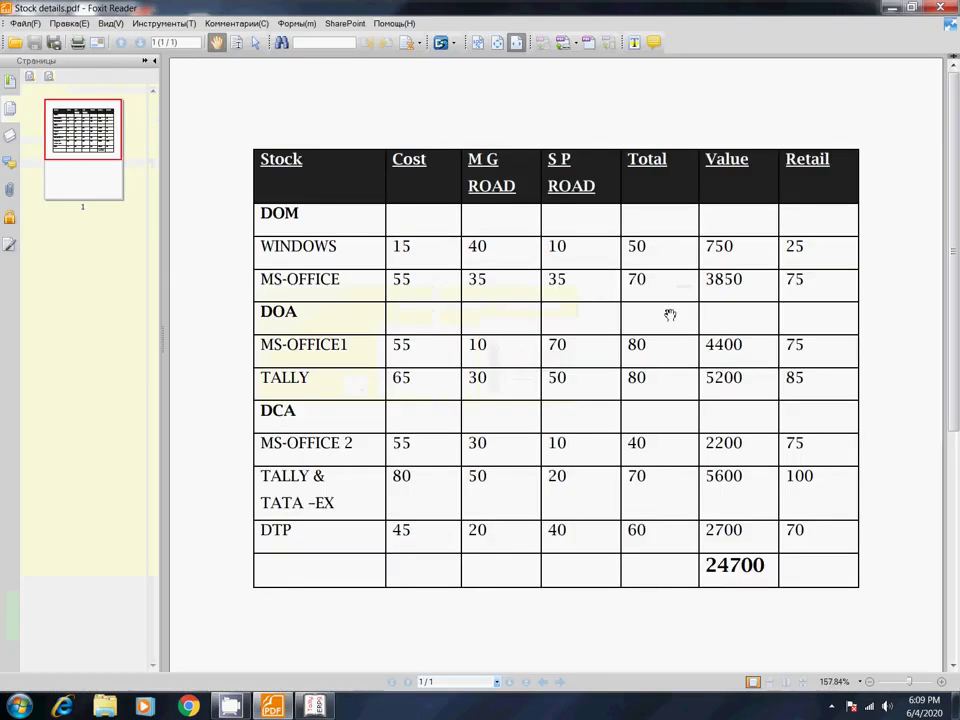
key(alt+Tab)
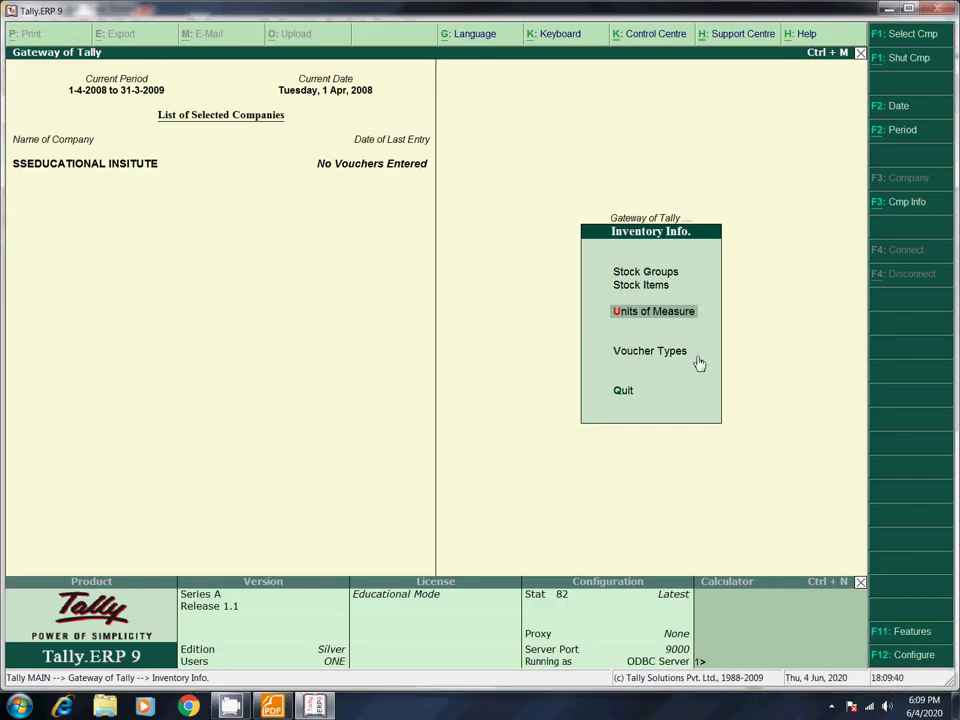
key(Return)
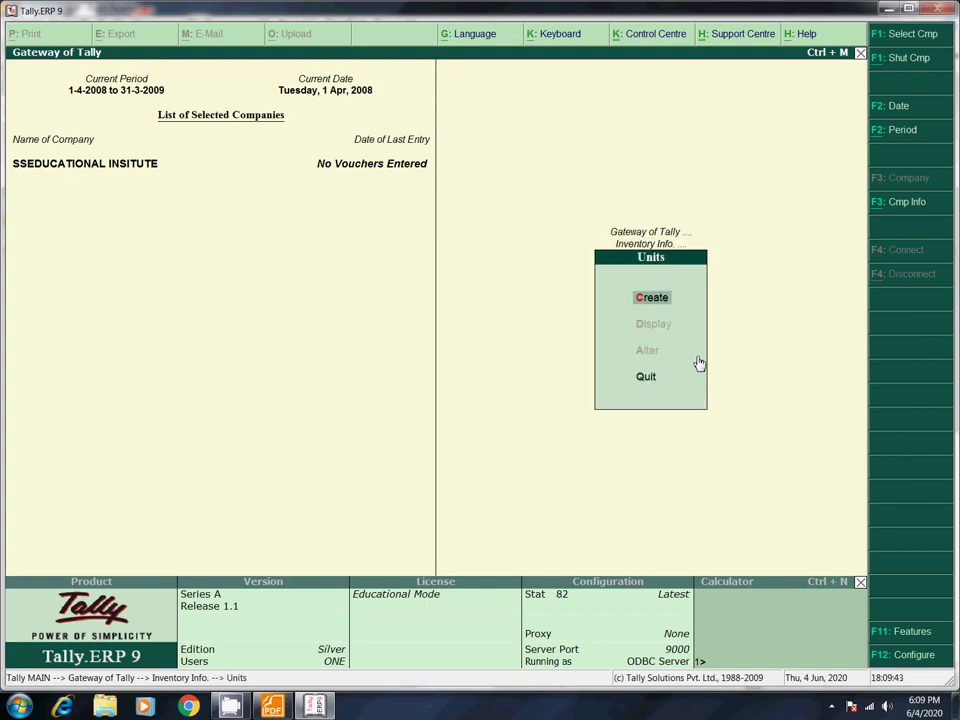
key(Return)
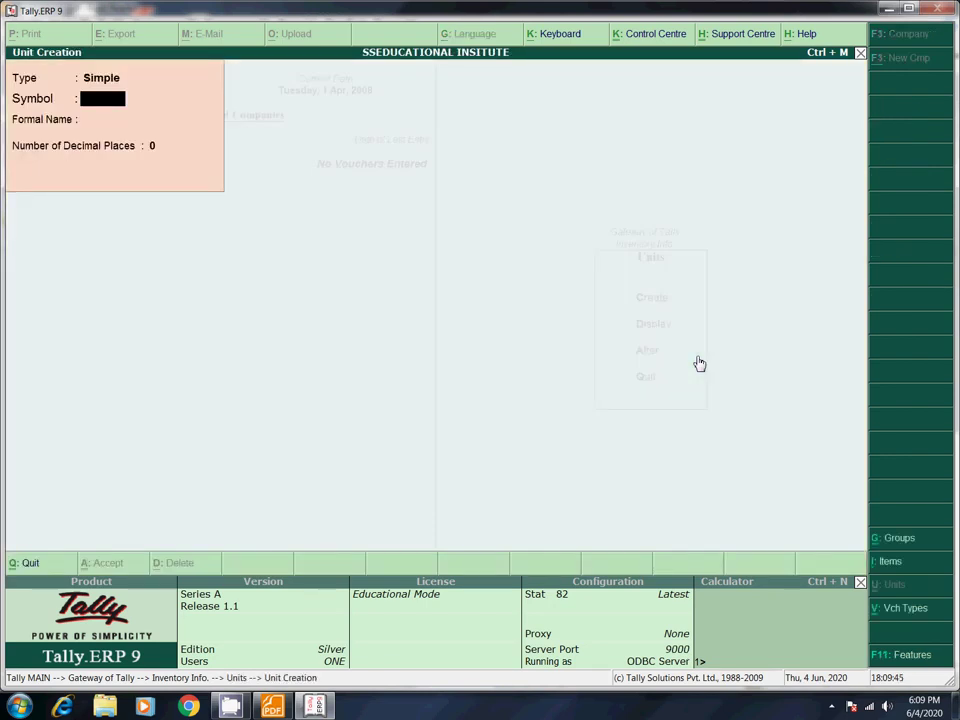
Step: Choose the Simple unit type for the new unit
key(BackSpace)
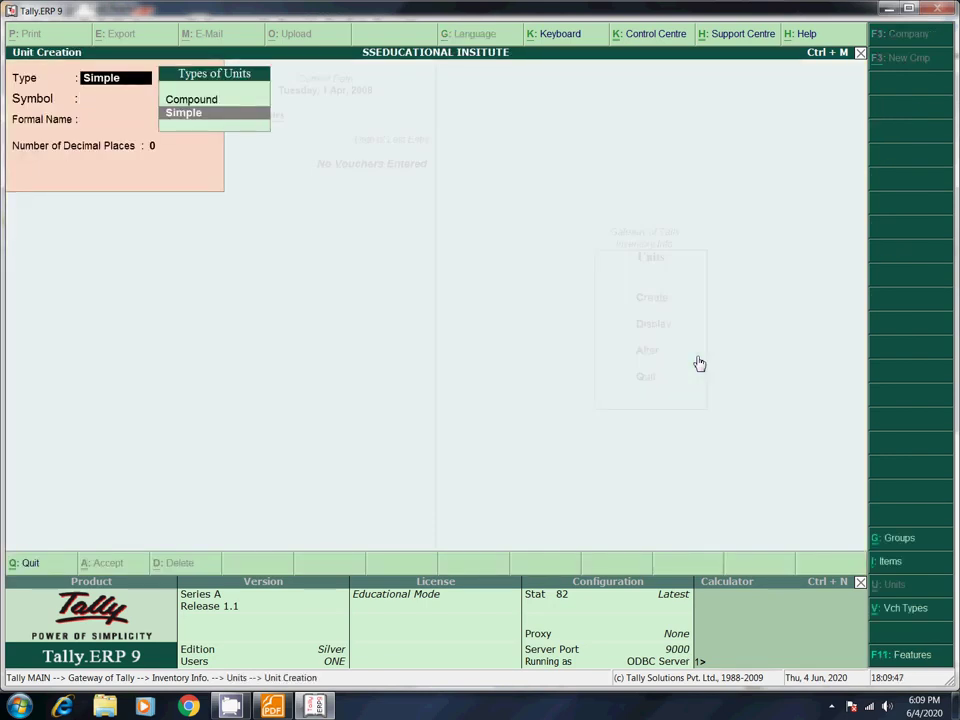
key(Up)
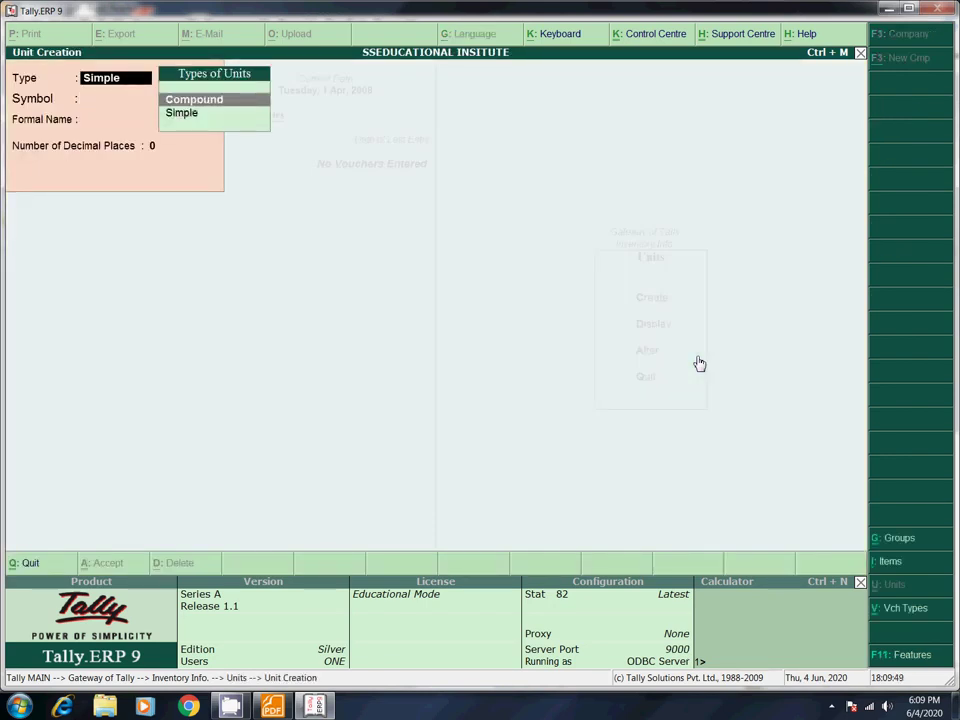
key(Down)
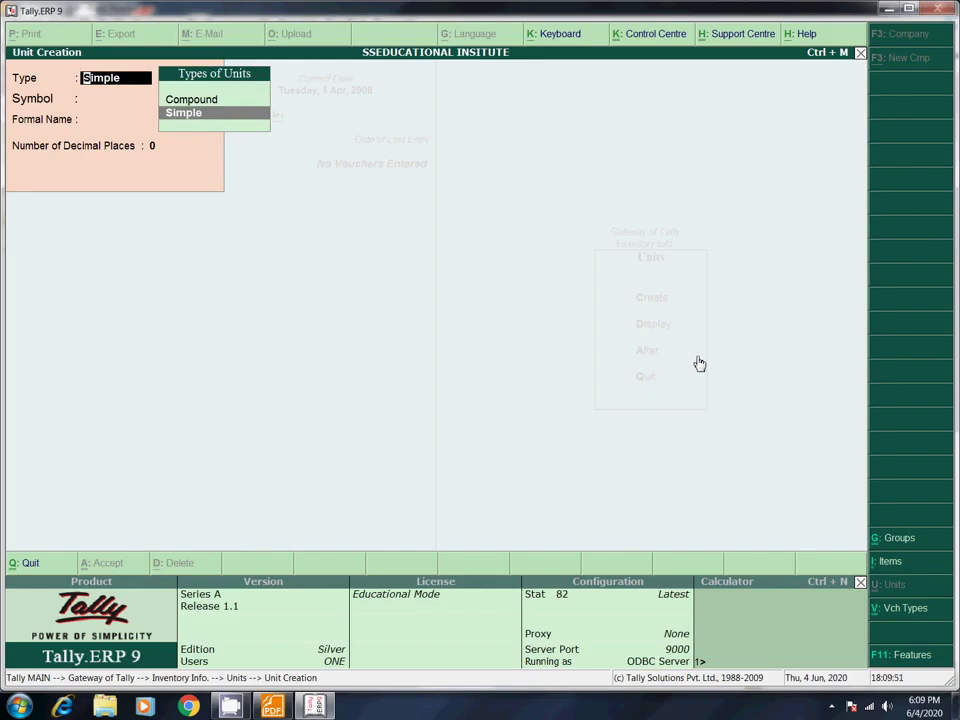
key(Return)
key(BackSpace)
key(Up)
key(Down)
key(Return)
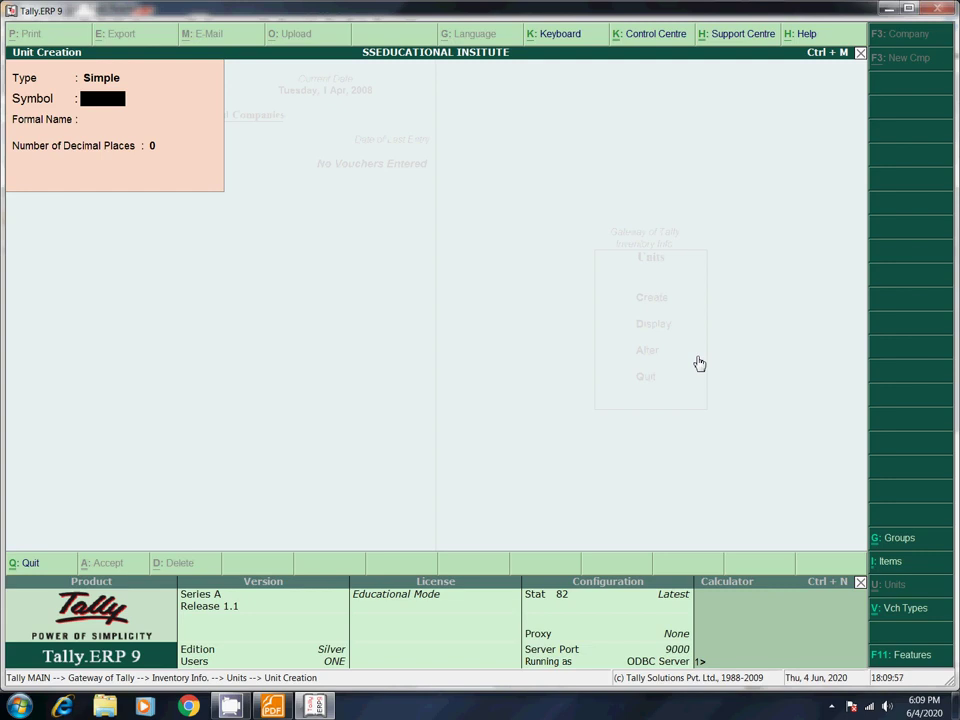
Step: Enter symbol Nos and formal name Number with 0 decimal places
text(nos)
key(BackSpace)
key(BackSpace)
key(BackSpace)
text(N)
key(Return)
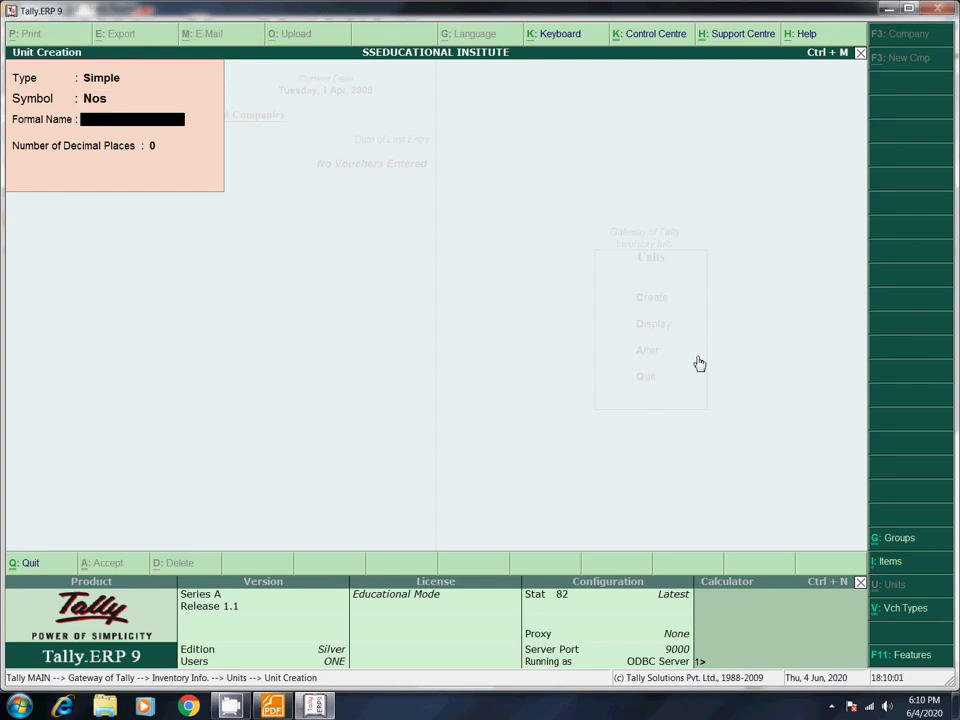
text(Number)
key(Return)
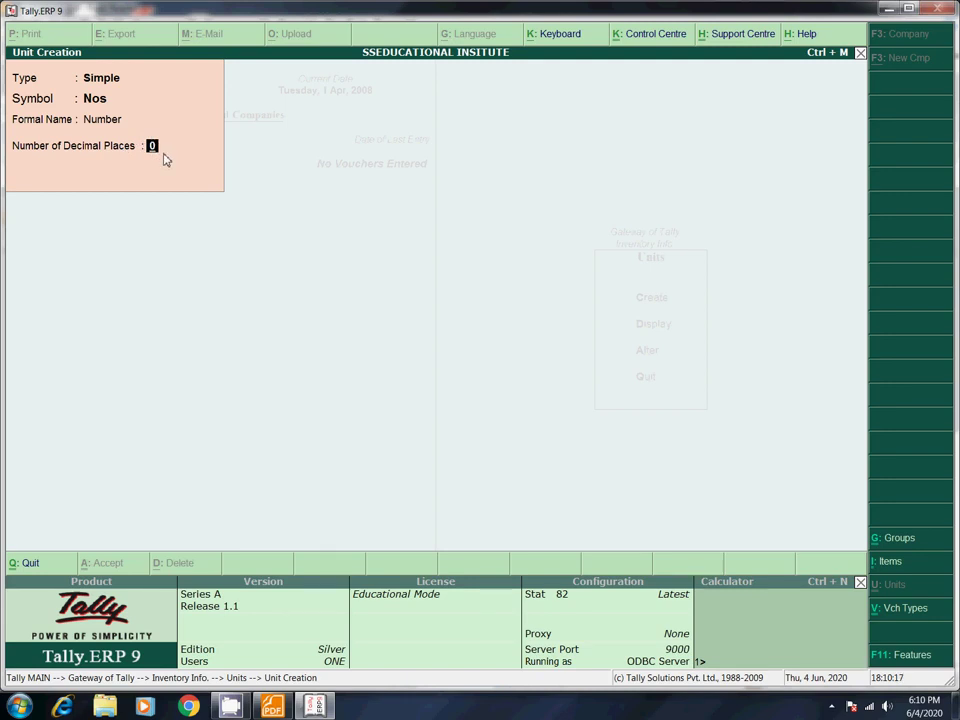
key(Return)
key(Return)
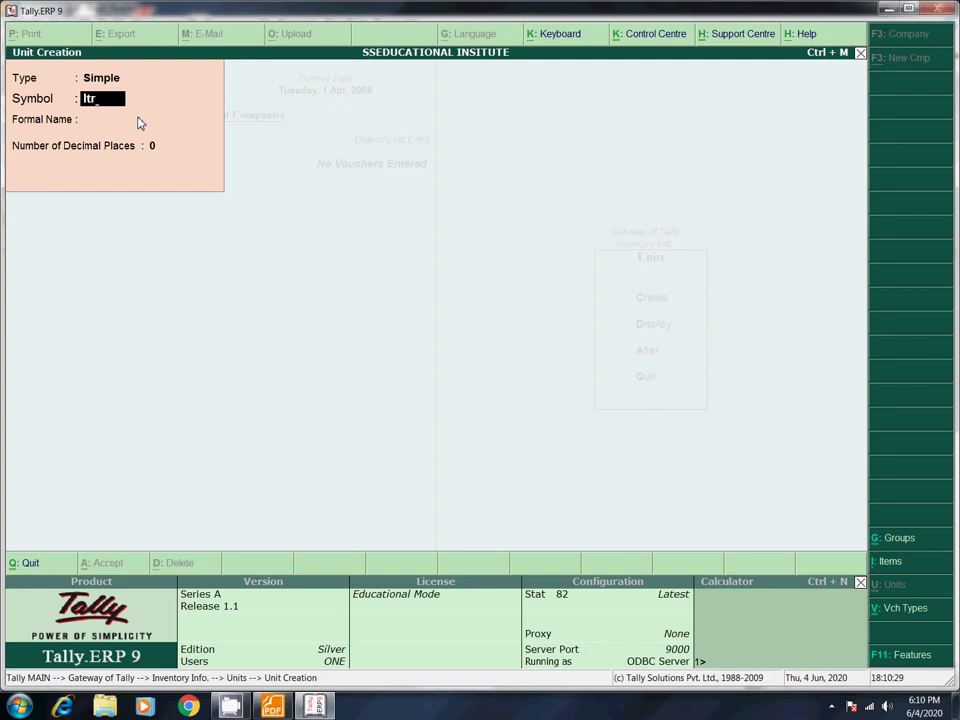
Step: Give the ltr unit formal name Liter and 2 decimal places
key(Return)
text(Liter)
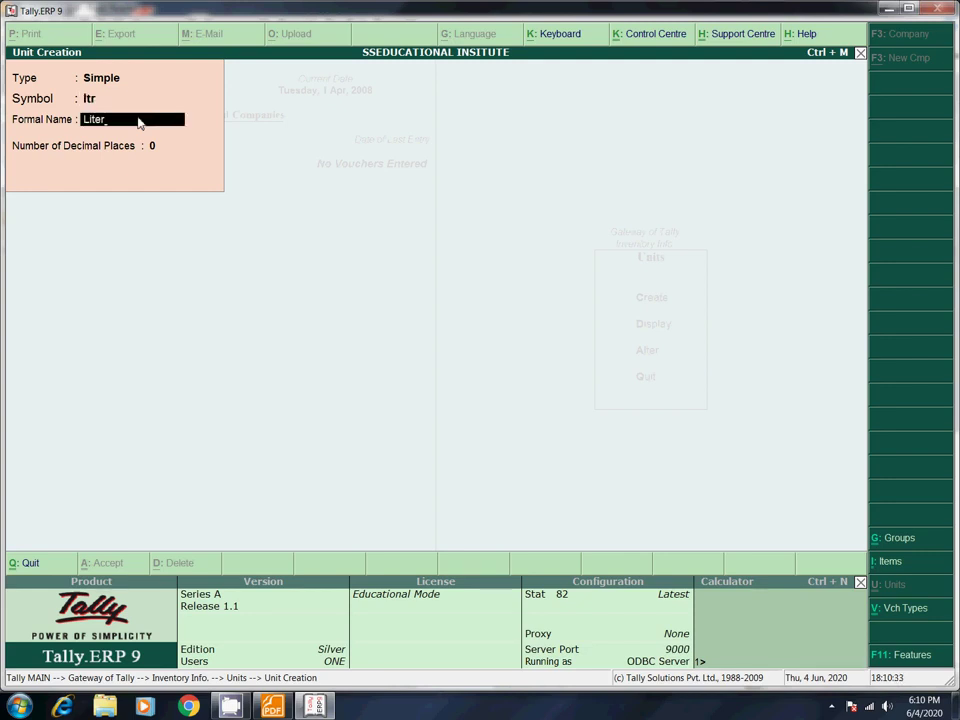
key(Return)
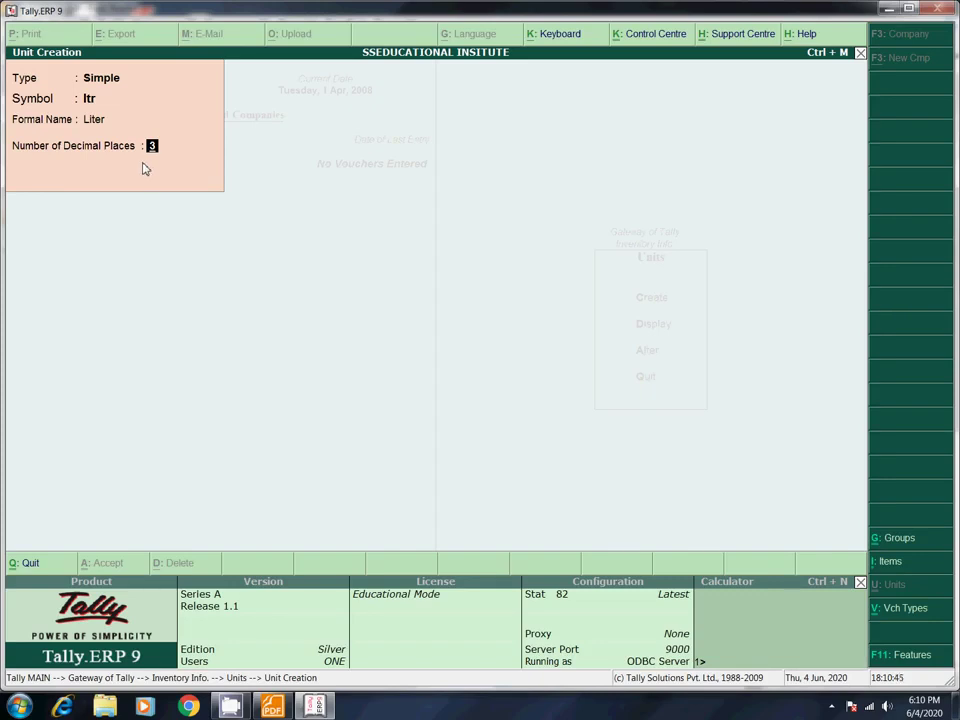
text(2)
key(super+r)
Step: Write 'oil ==> 3 liter 500' in a new Notepad note, then close it
text(notepad)
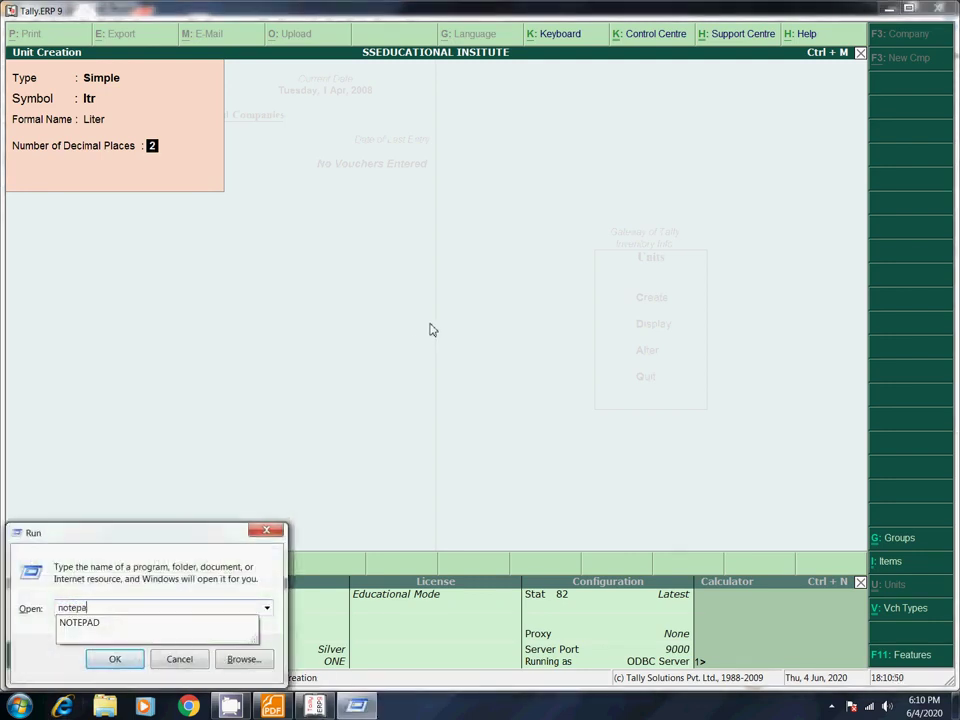
key(Return)
text(oi)
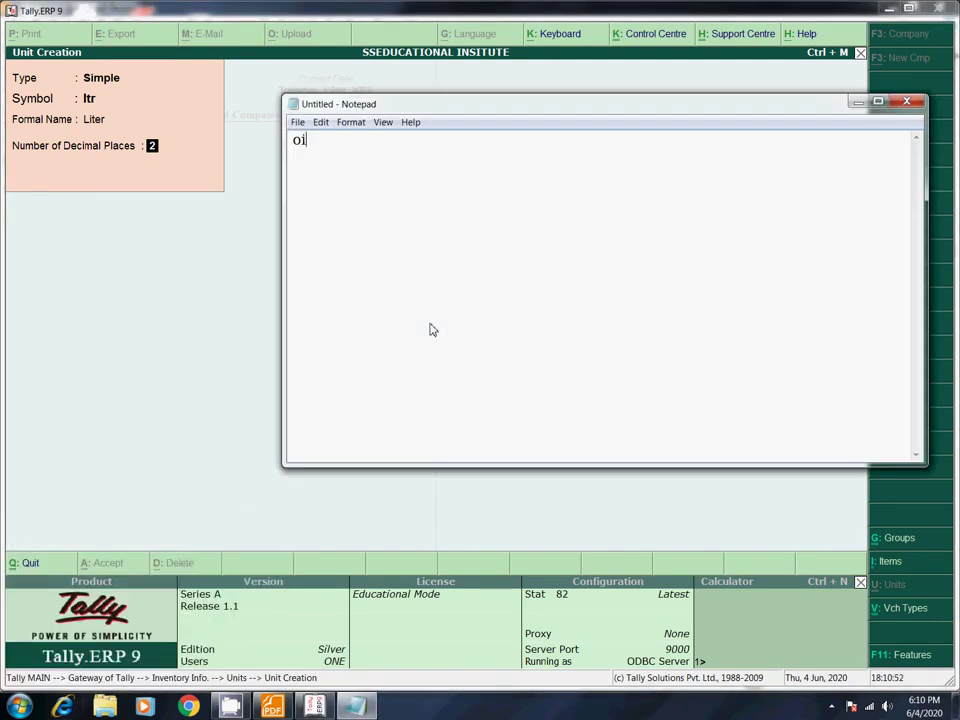
text(l ==> 3)
text(.500)
key(BackSpace)
key(BackSpace)
key(BackSpace)
key(BackSpace)
text(liter )
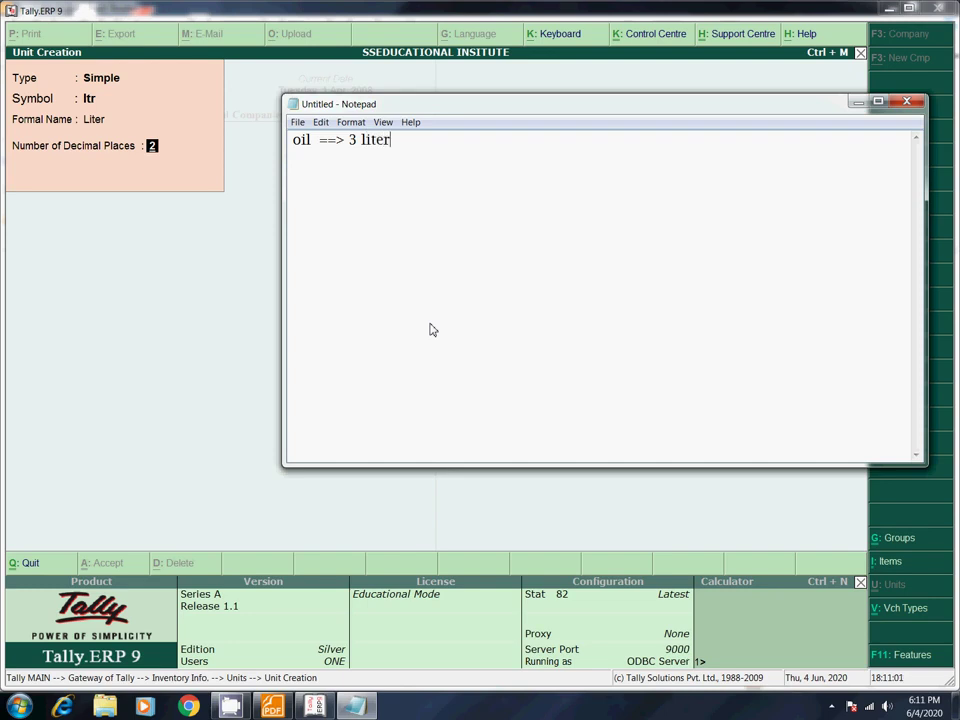
text(5)
key(BackSpace)
text(500)
key(Return)
key(Up)
double_click(405, 140)
click(206, 161)
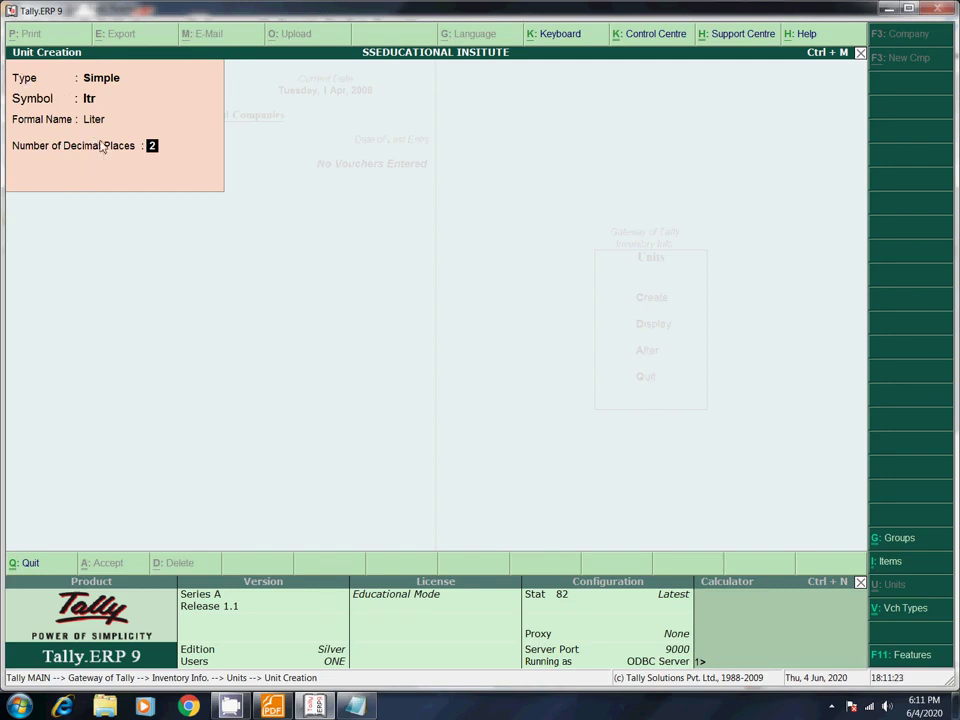
Step: Save the ltr (Liter) unit and quit unit creation
key(Return)
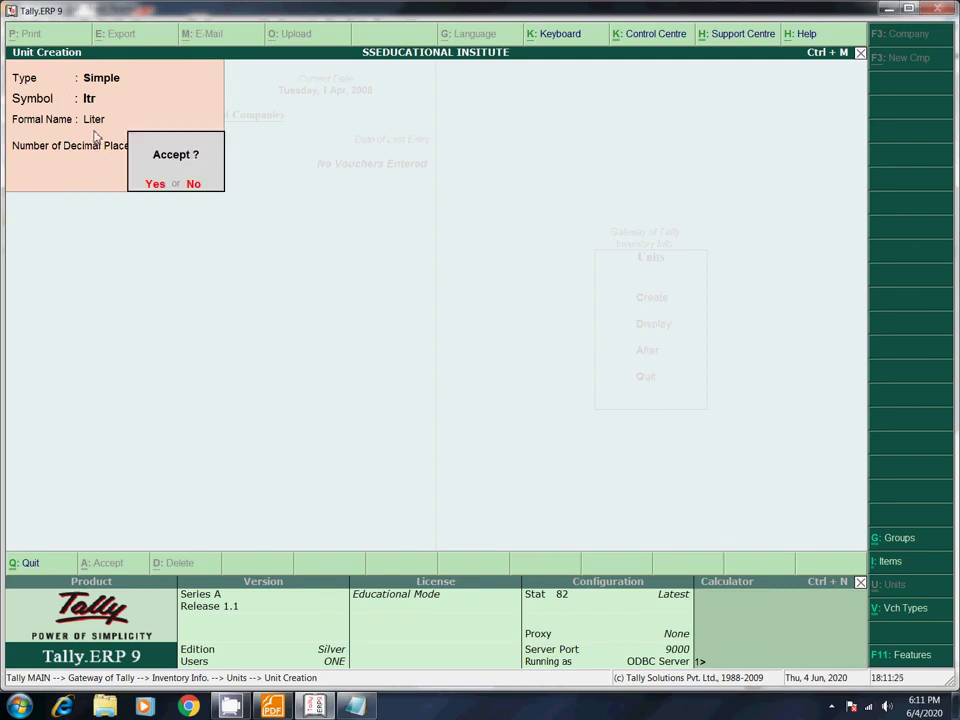
key(Return)
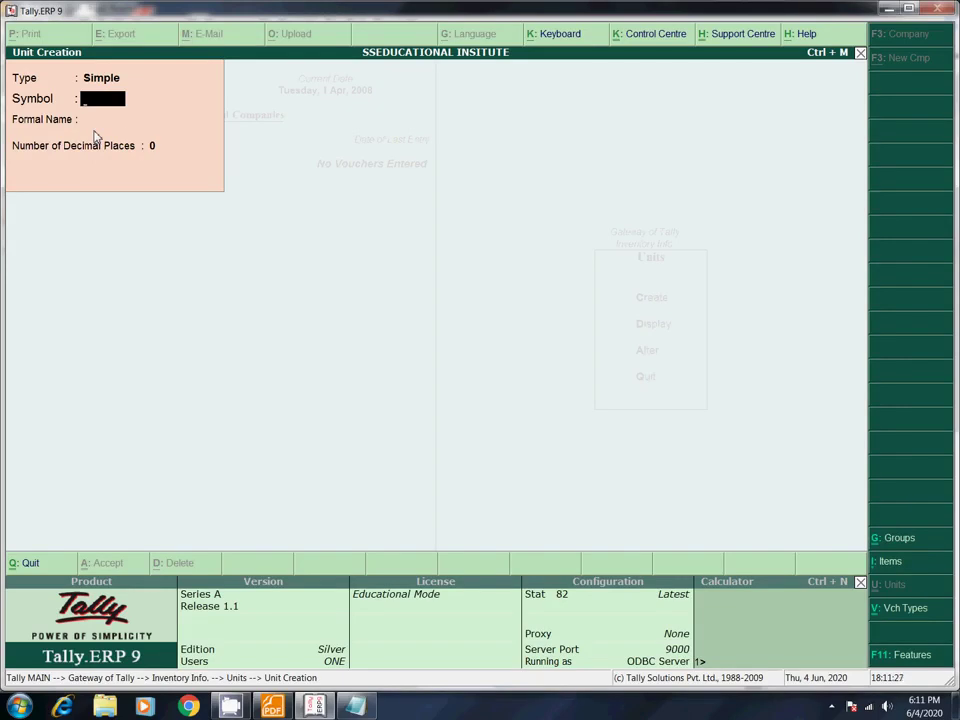
key(Escape)
key(Return)
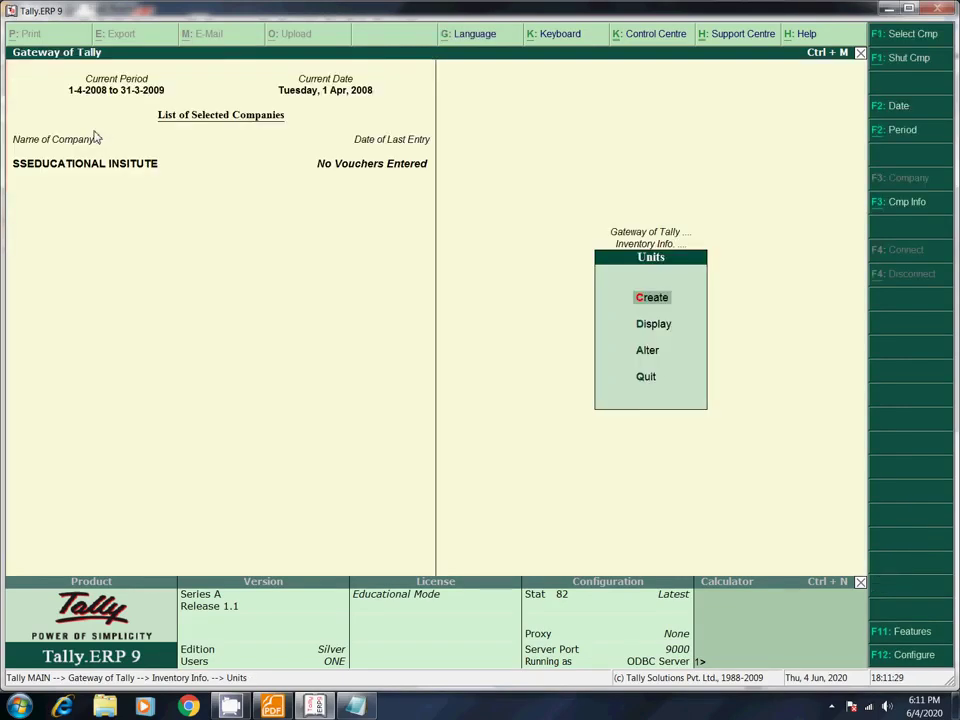
Step: Delete the ltr unit via Alter, leaving only Nos
key(Up)
key(Up)
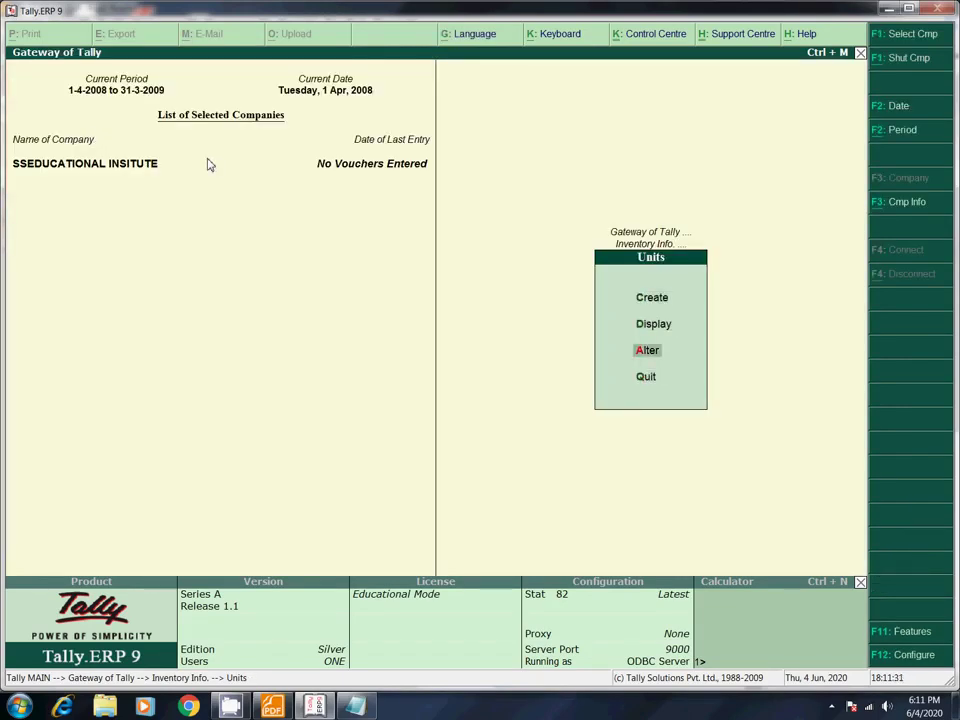
key(Return)
key(Up)
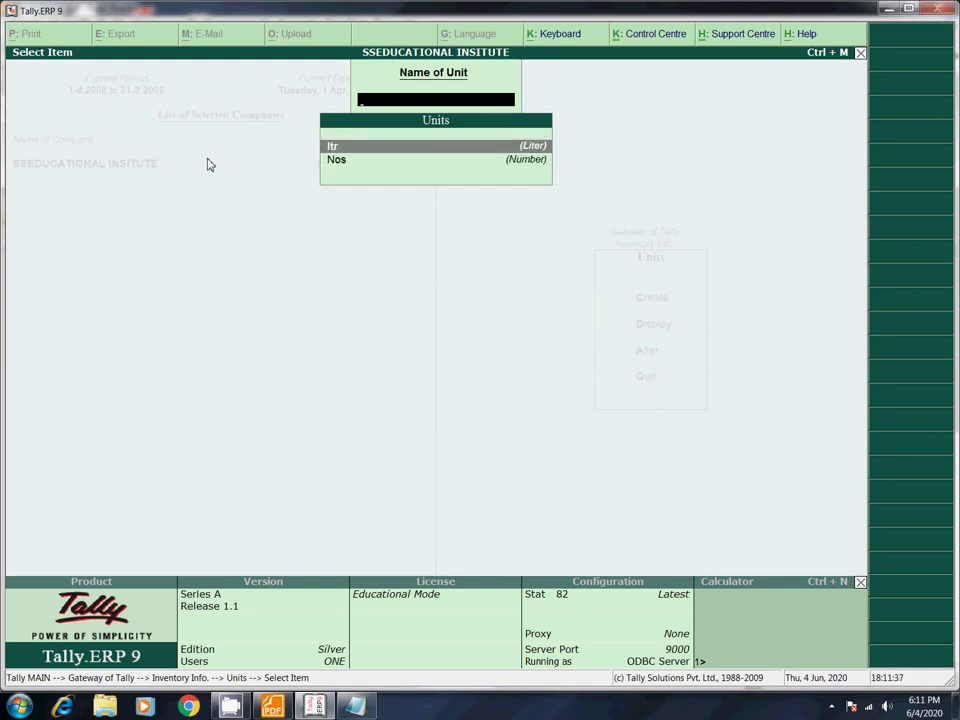
key(Return)
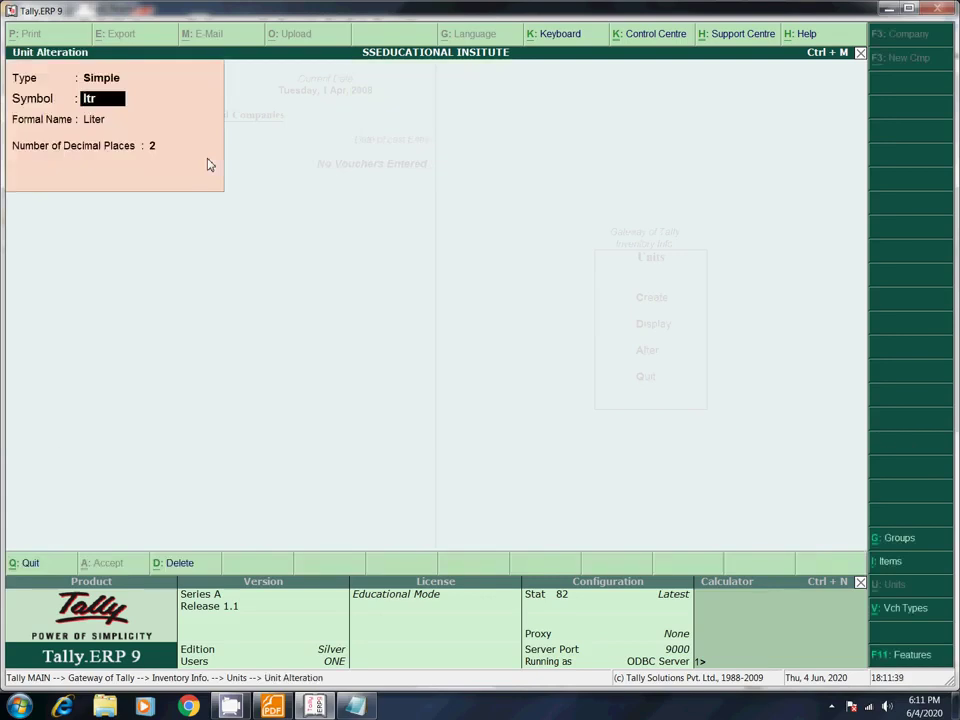
key(alt+d)
key(y)
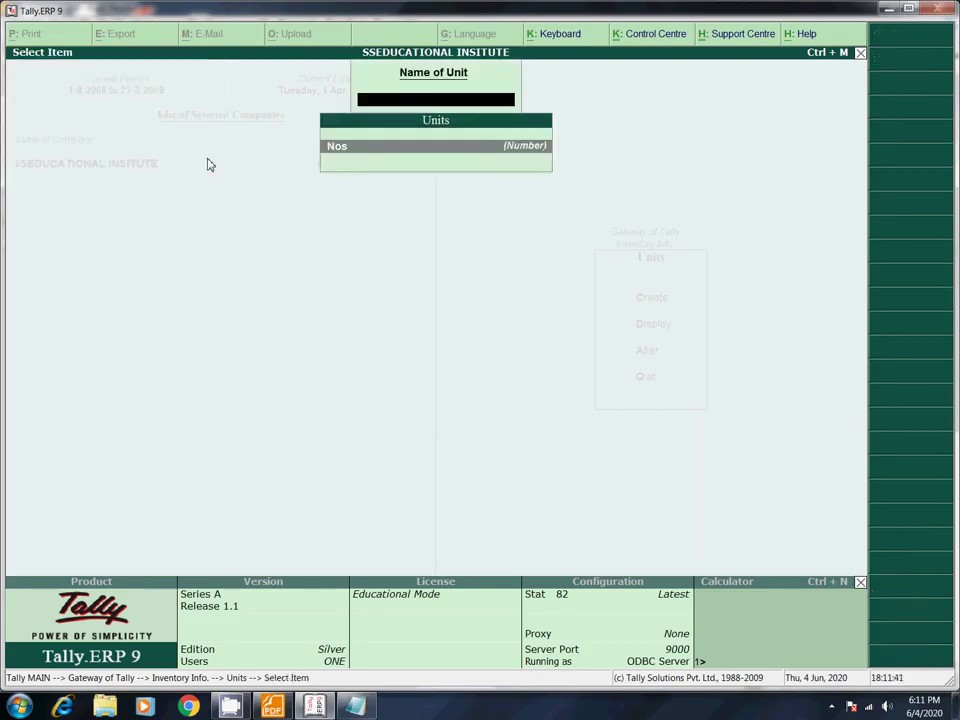
key(Escape)
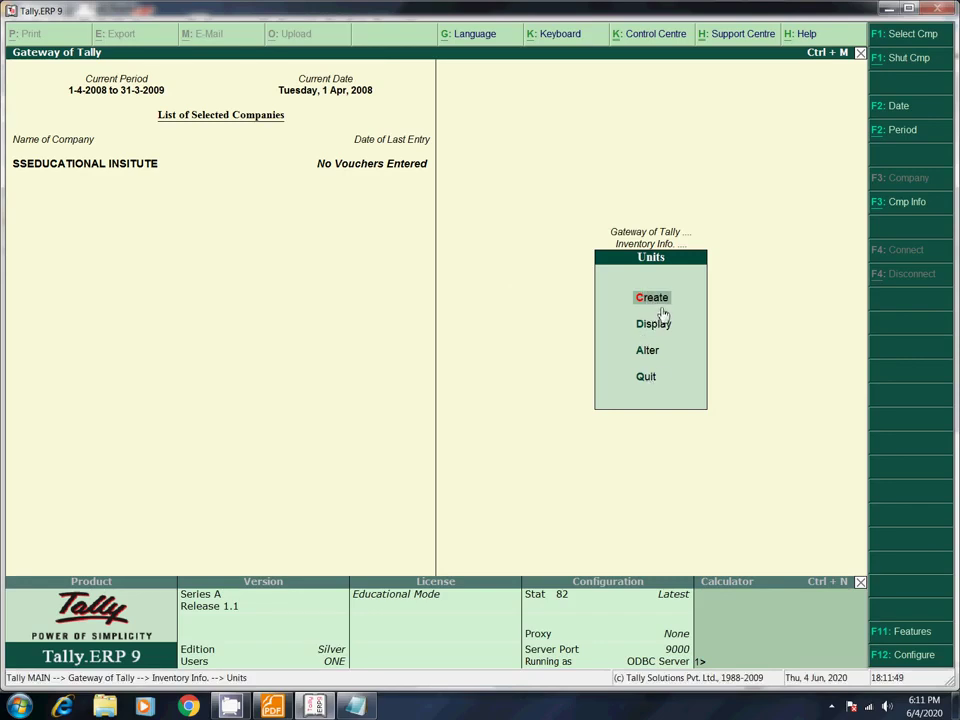
key(Return)
key(BackSpace)
key(Up)
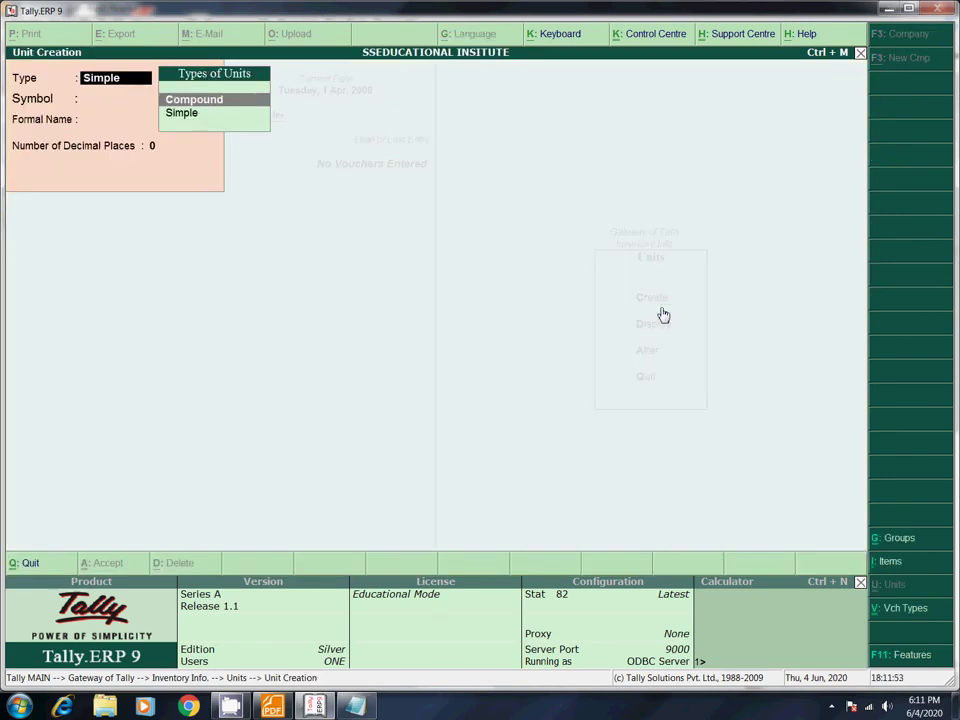
key(Return)
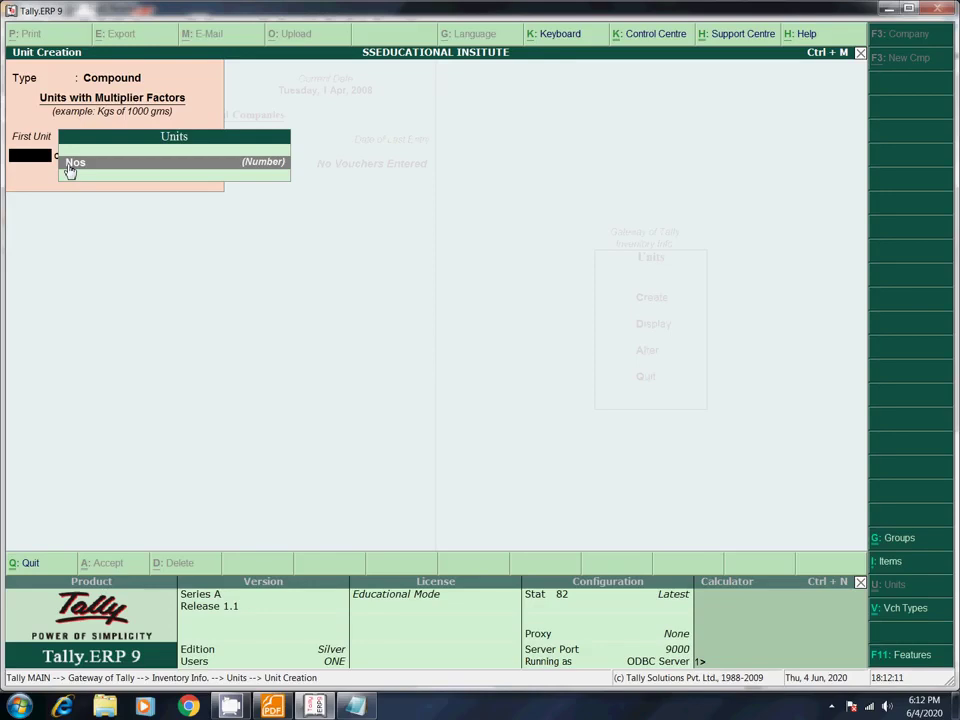
key(Escape)
key(y)
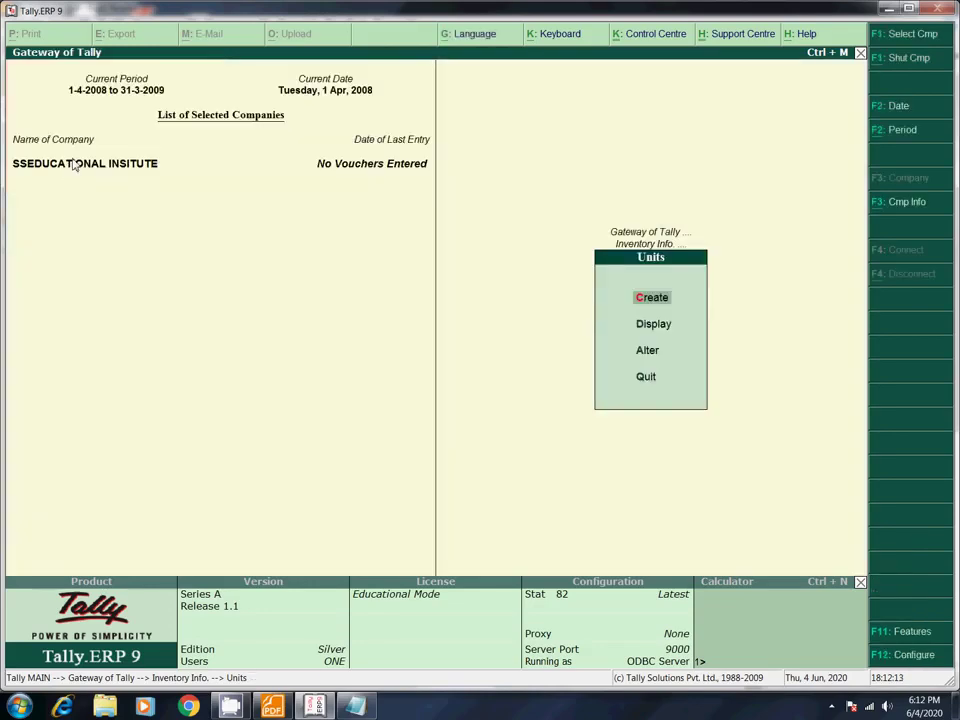
key(Down)
key(Down)
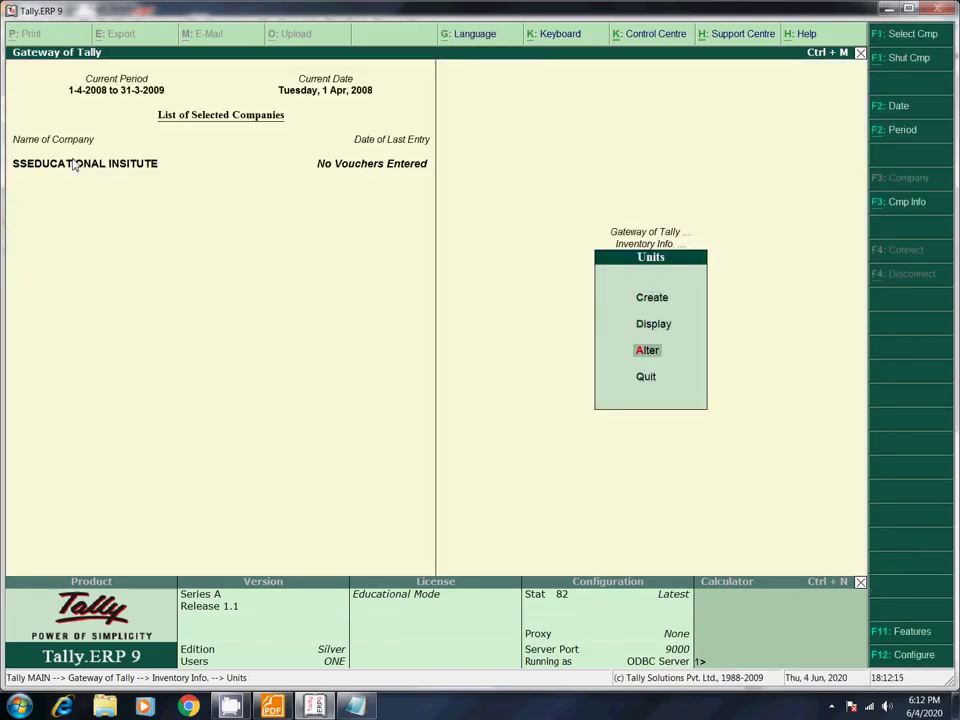
Step: Create the simple unit of measure doz with formal name Dozen
key(Up)
key(Up)
key(Return)
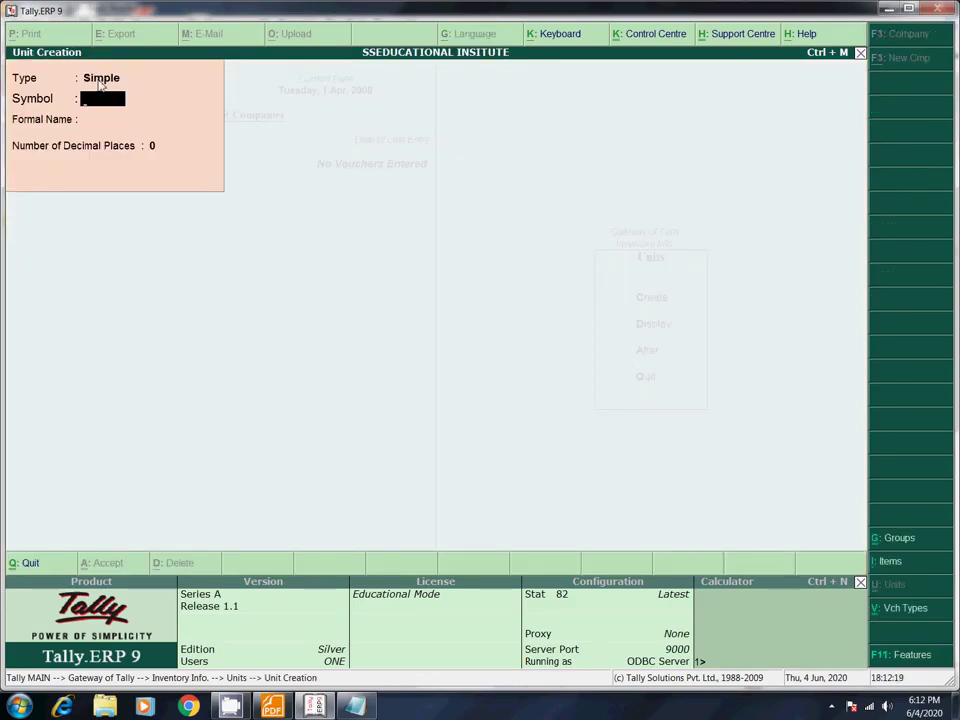
text(doz)
key(Return)
text(Dozen)
key(Return)
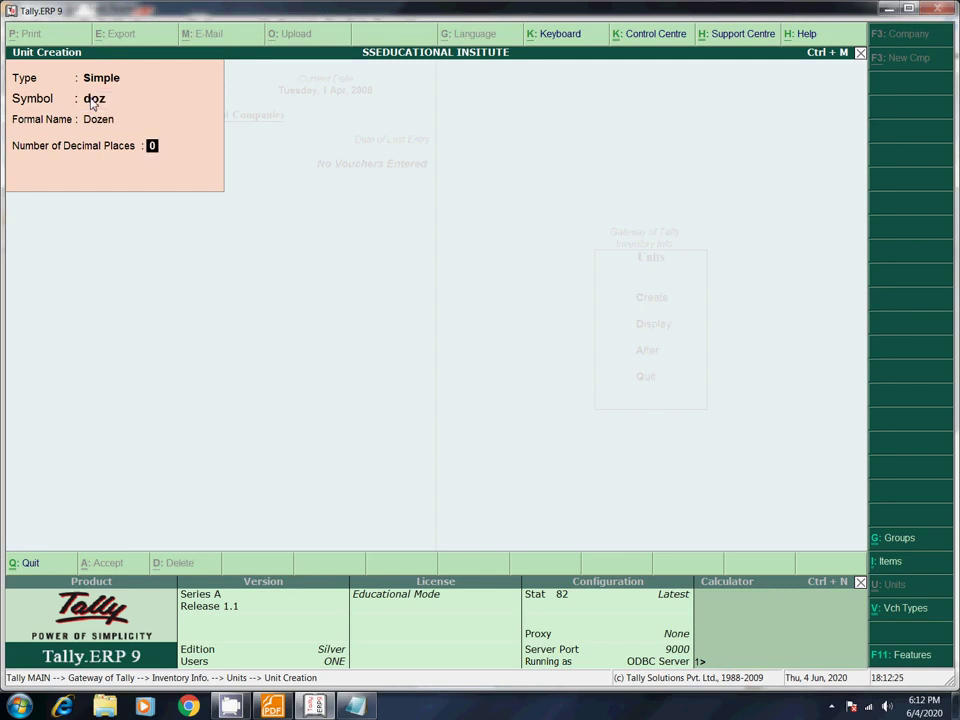
key(Return)
key(Return)
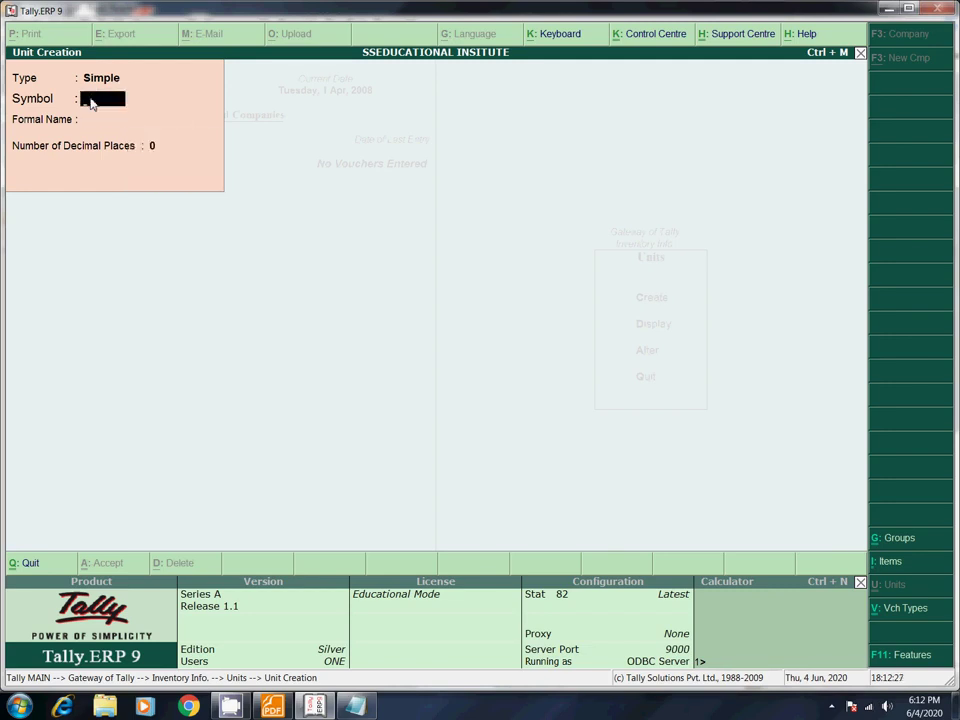
key(BackSpace)
key(Up)
key(Return)
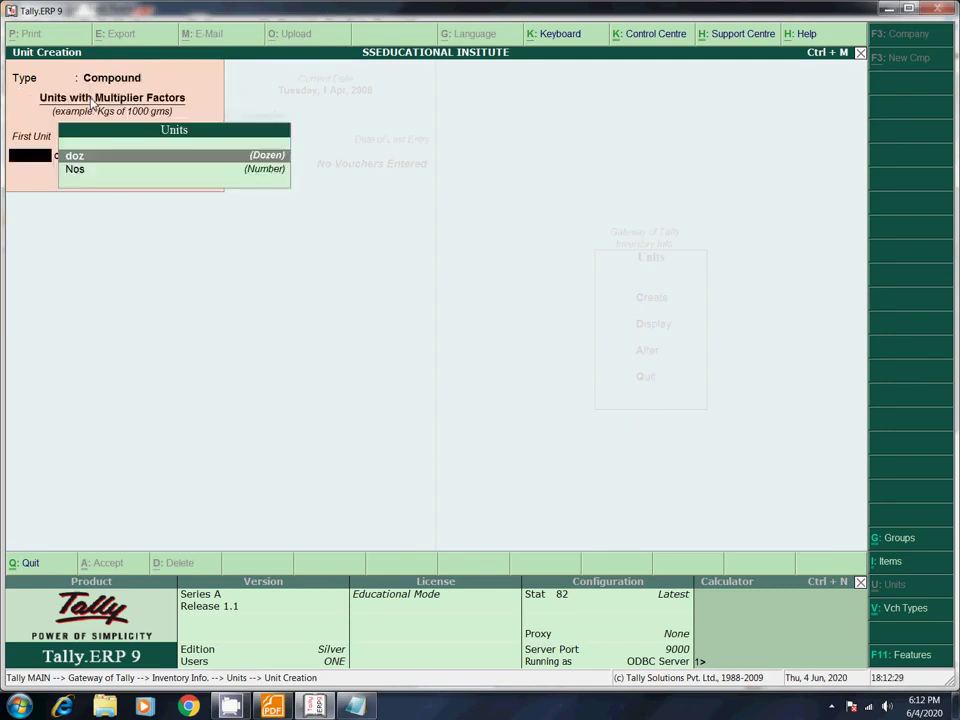
Step: Create the compound unit doz of 12 Nos, correcting the conversion from 8 to 12
key(Down)
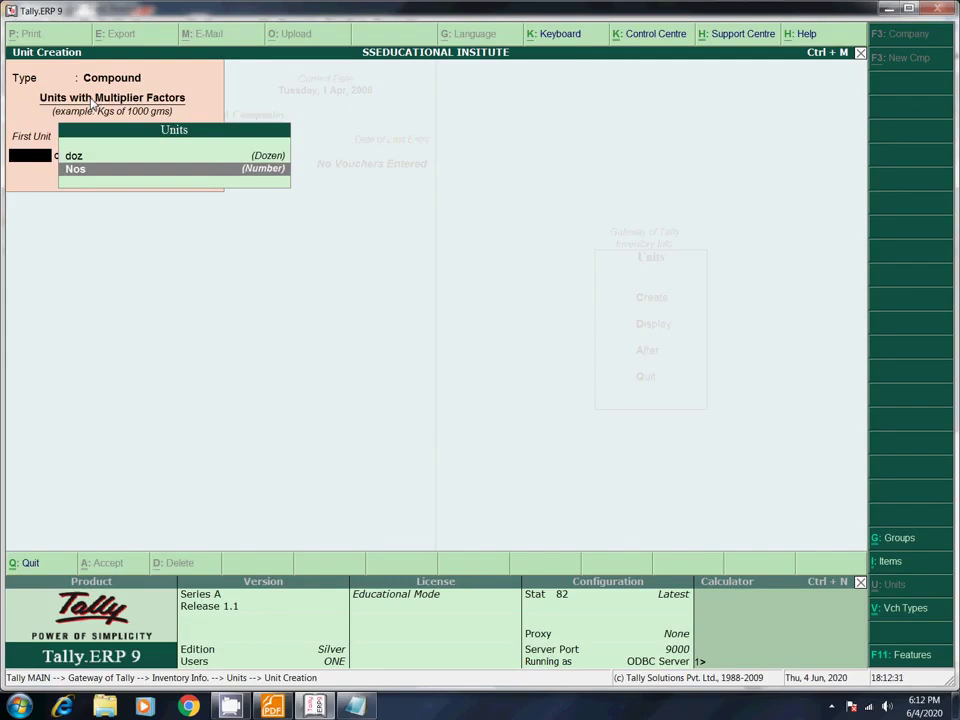
key(Up)
key(Return)
text(8)
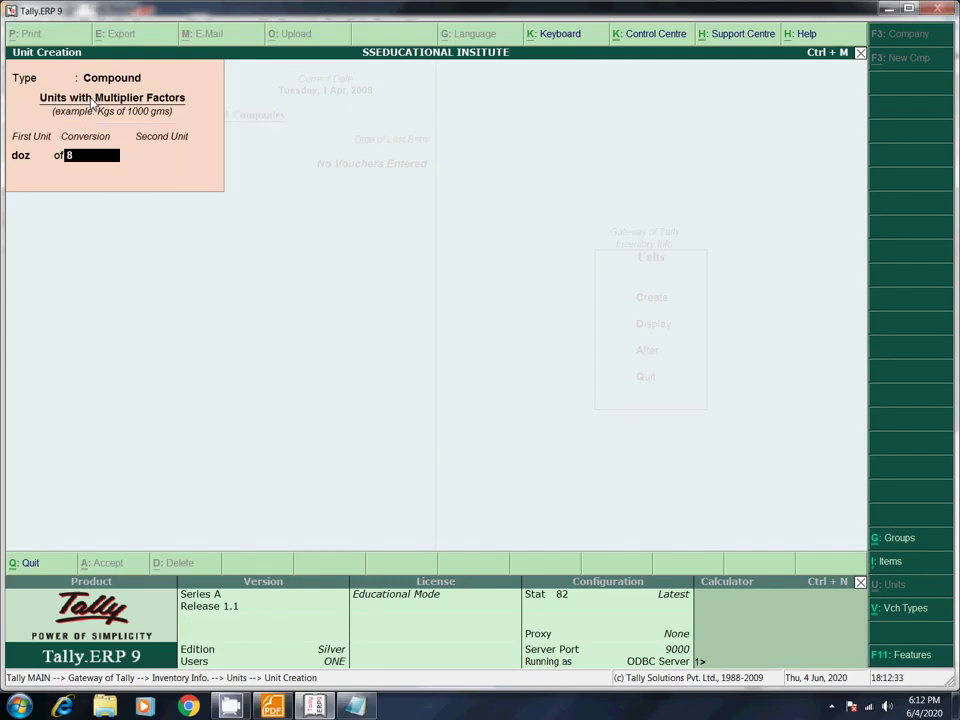
key(Return)
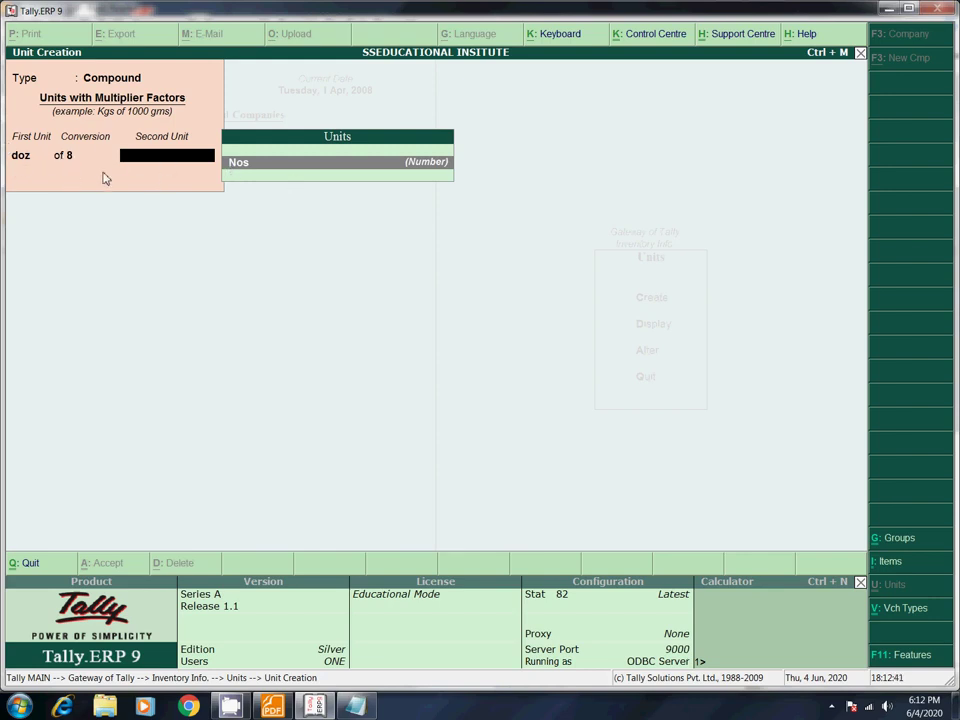
key(BackSpace)
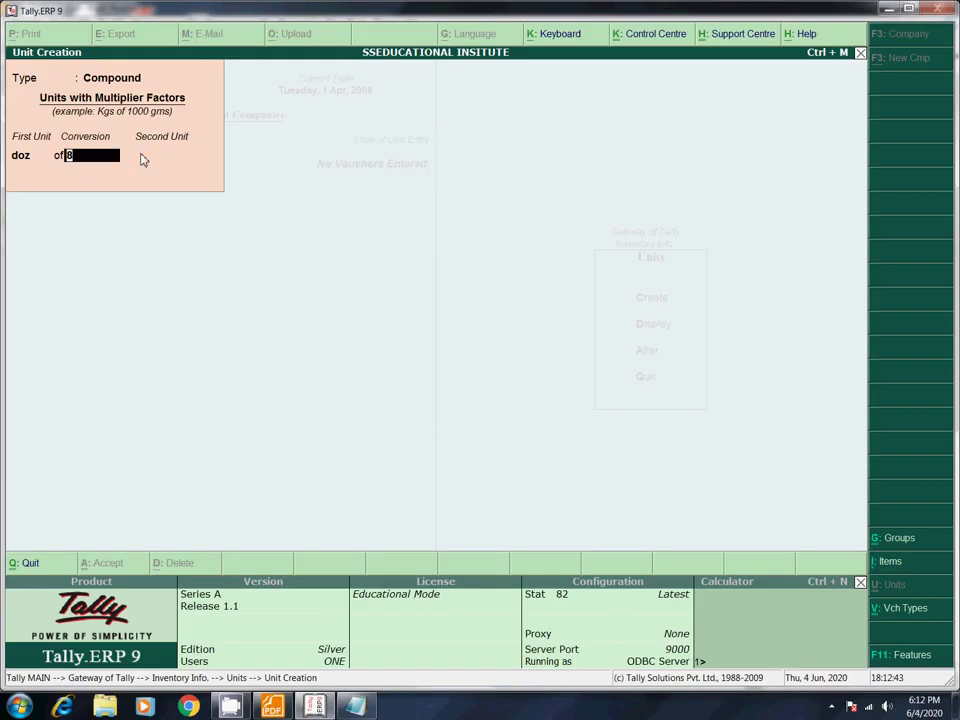
text(12)
key(Return)
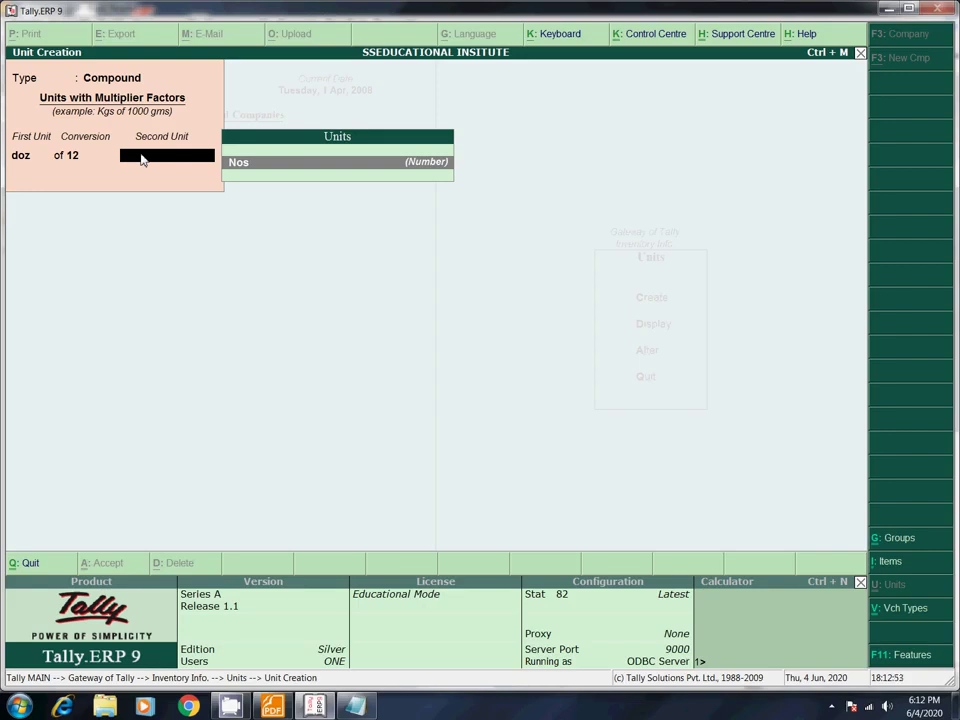
key(BackSpace)
key(Return)
key(Return)
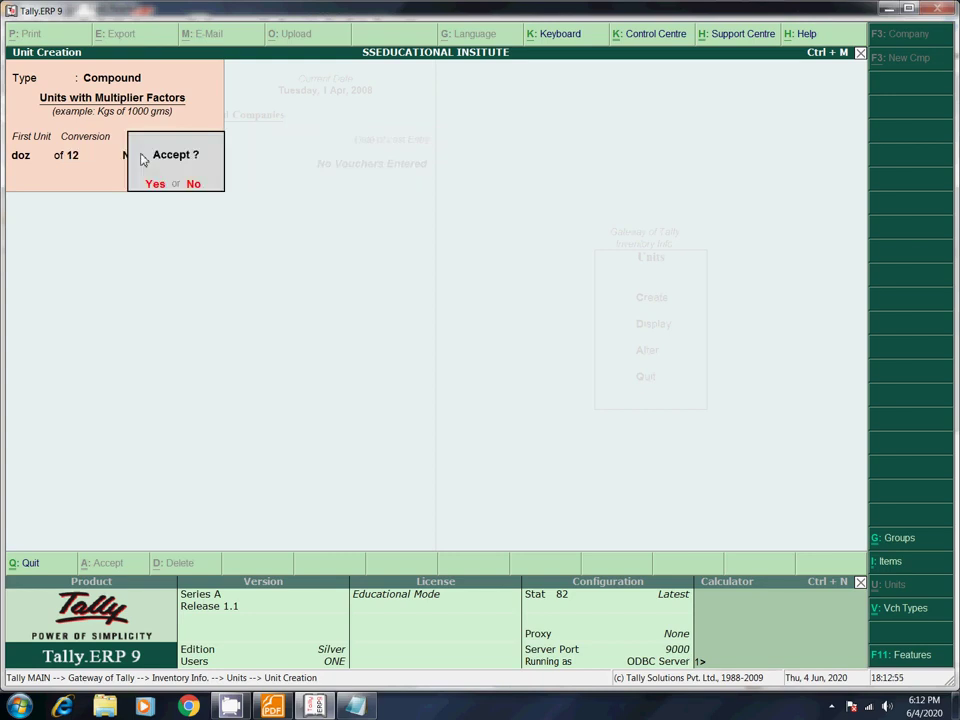
key(n)
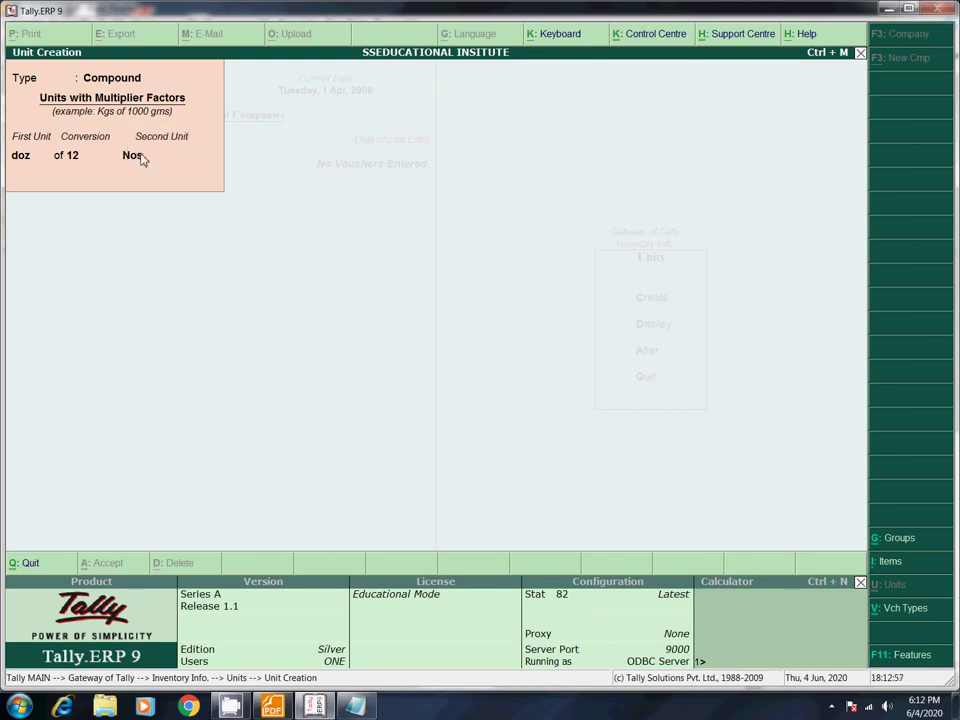
key(BackSpace)
key(BackSpace)
key(Down)
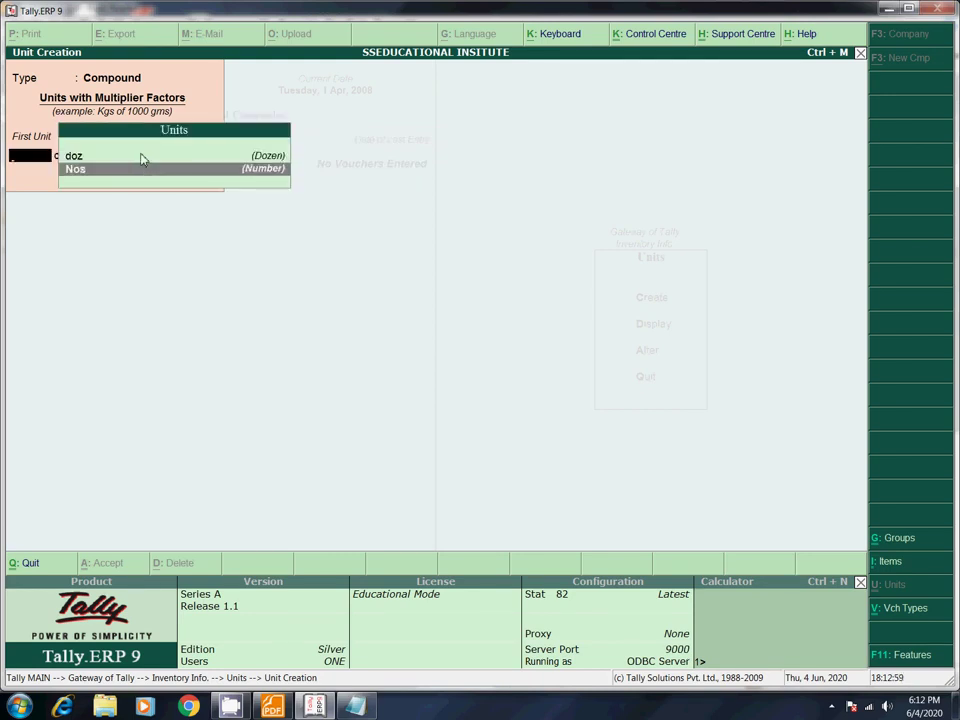
key(Up)
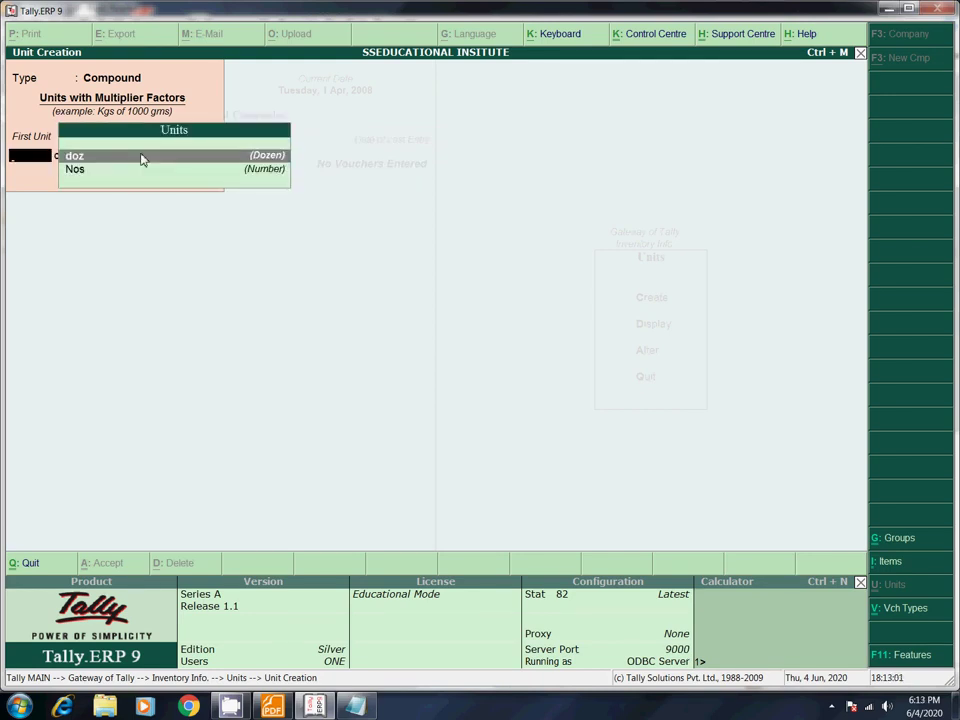
key(Escape)
key(Escape)
key(Escape)
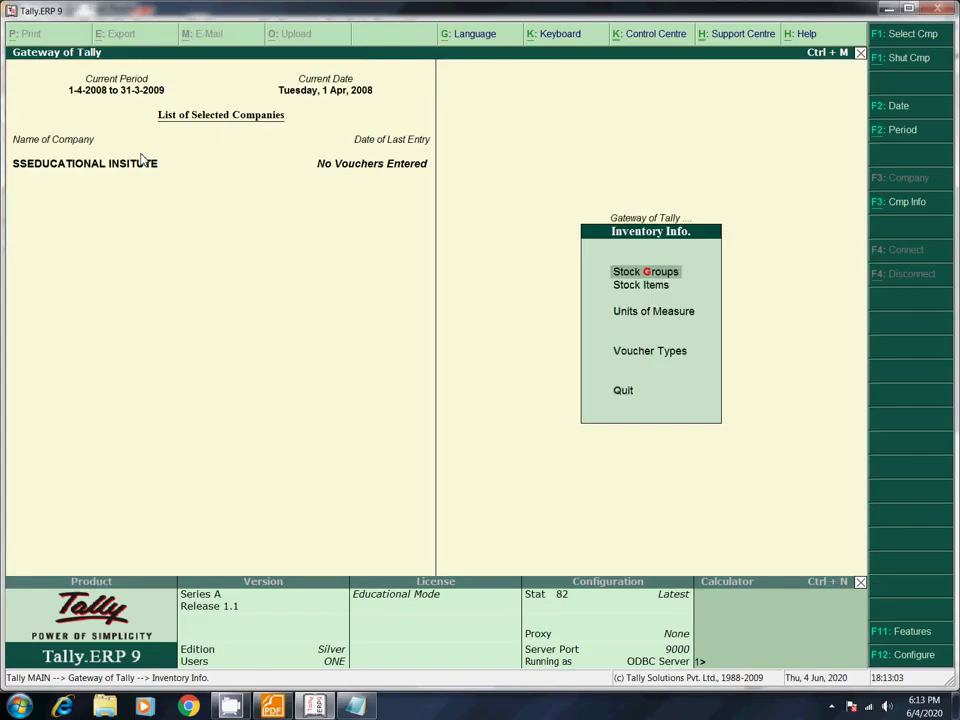
Step: Start a new Simple unit in Units of Measure, then quit without saving
key(Down)
key(Down)
key(Return)
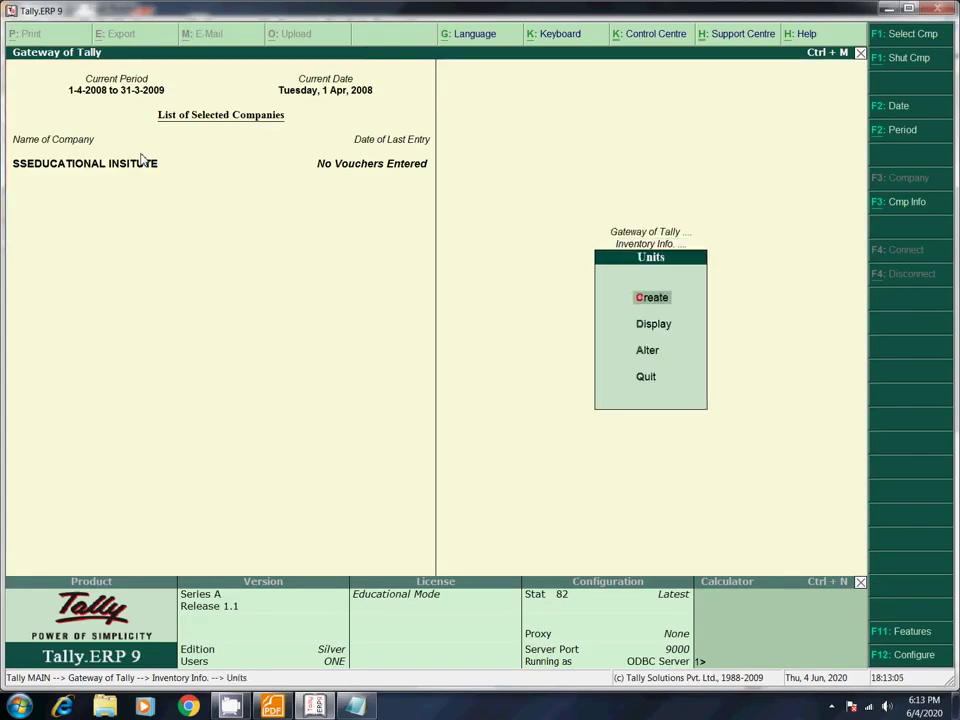
key(Return)
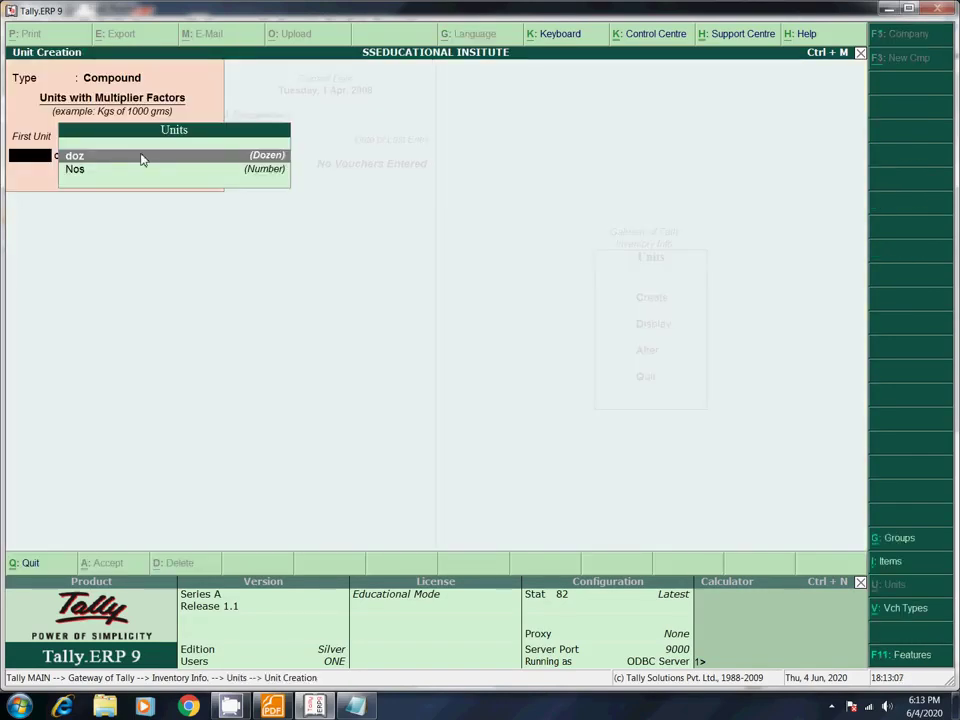
key(BackSpace)
key(Down)
key(Return)
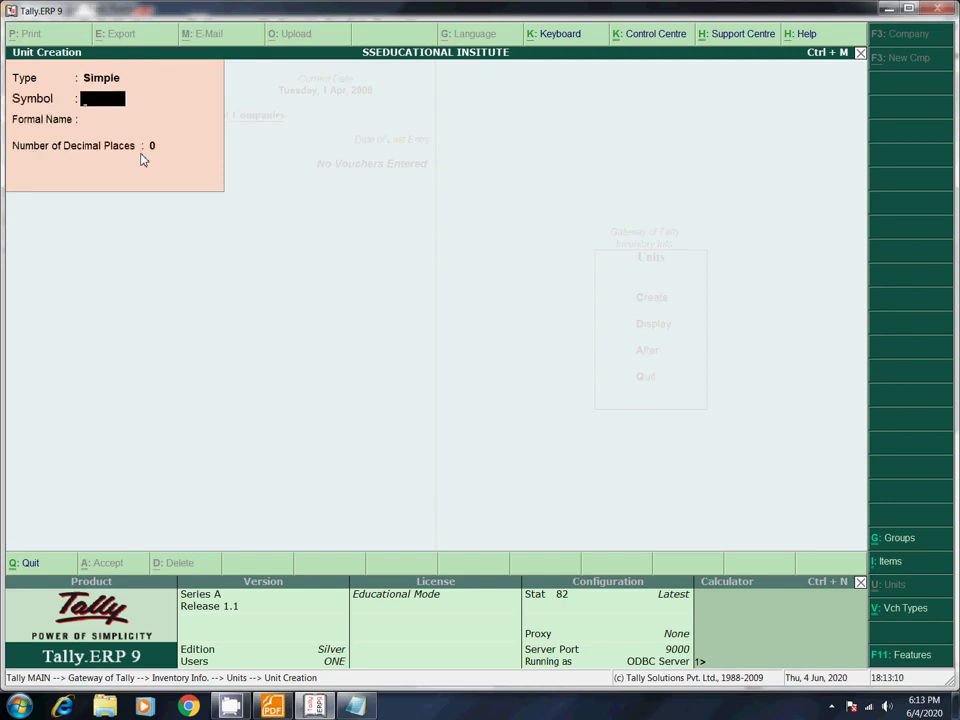
key(Escape)
key(Return)
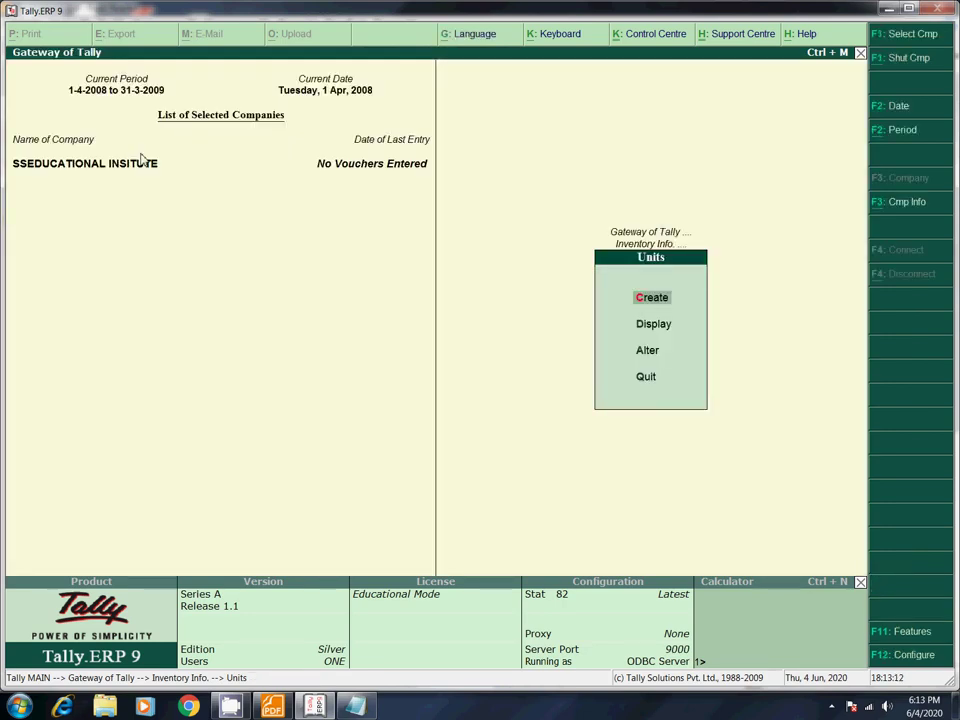
Step: Try a Compound unit, then view the existing unit list including doz of 12 Nos
key(Return)
key(BackSpace)
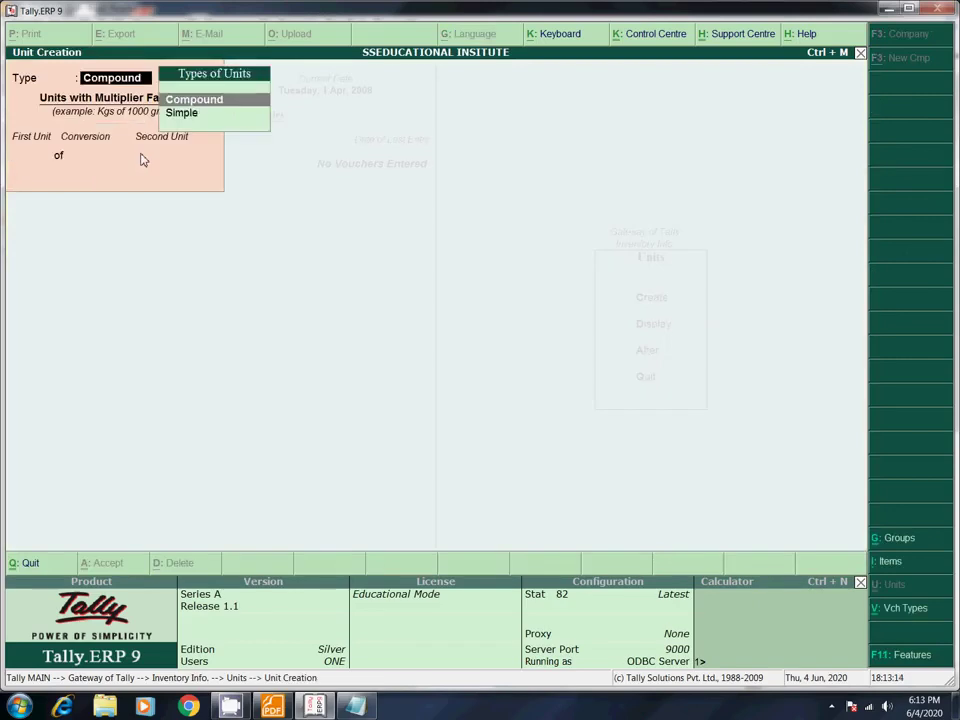
key(Return)
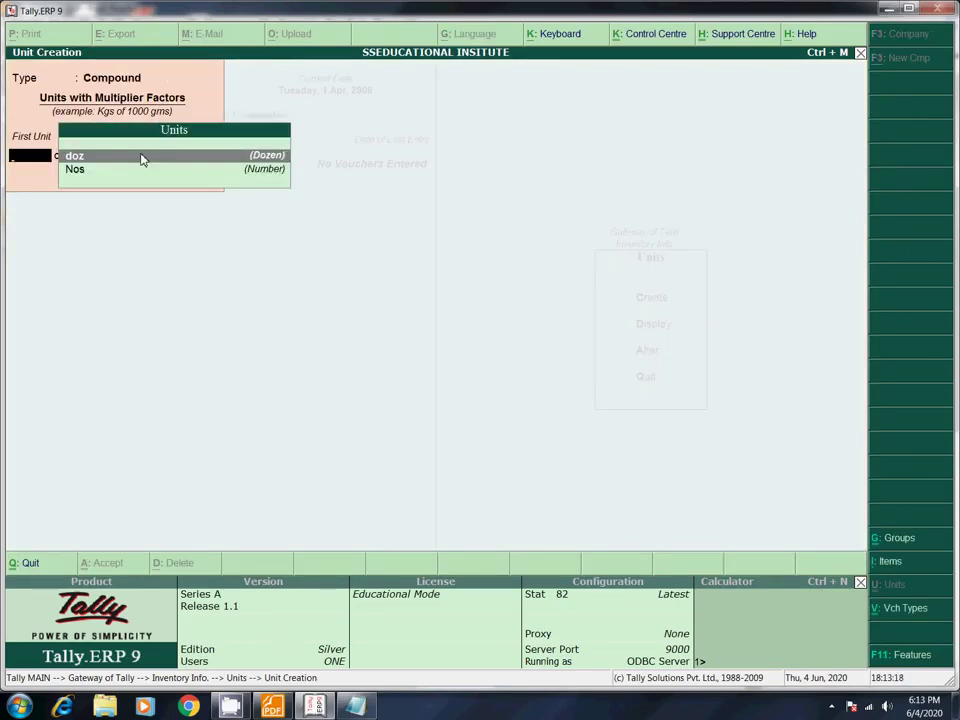
key(Down)
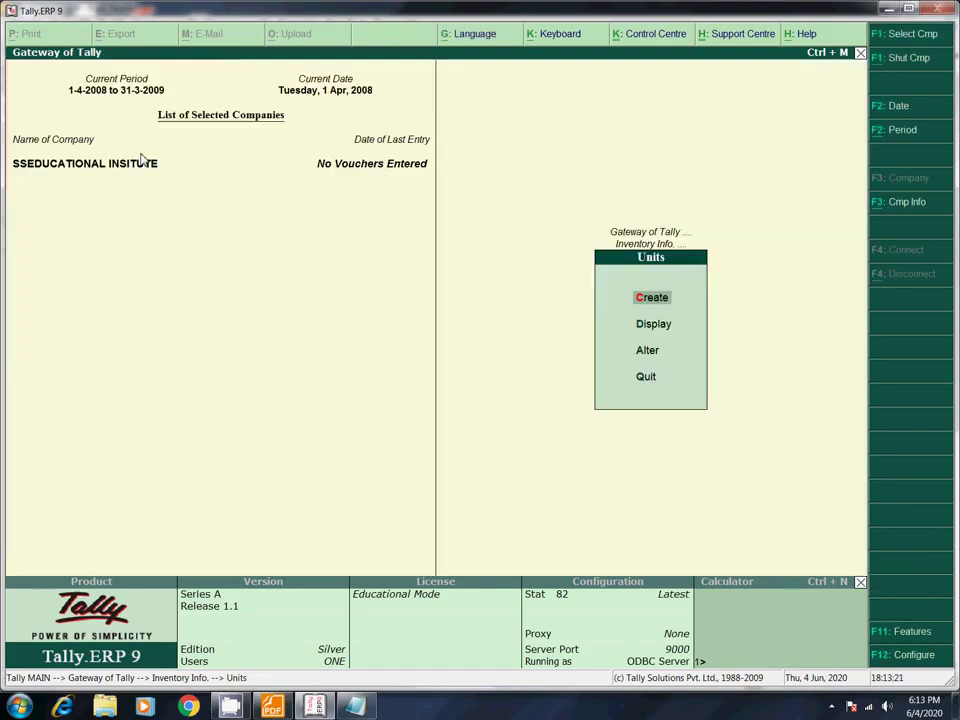
key(Down)
key(Down)
key(Return)
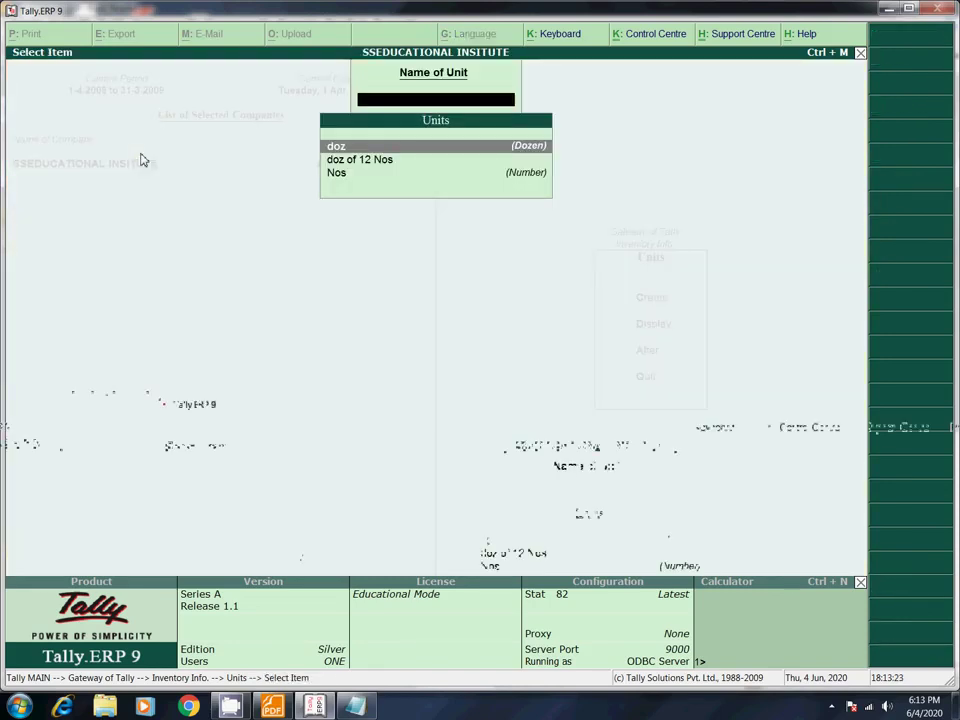
key(Down)
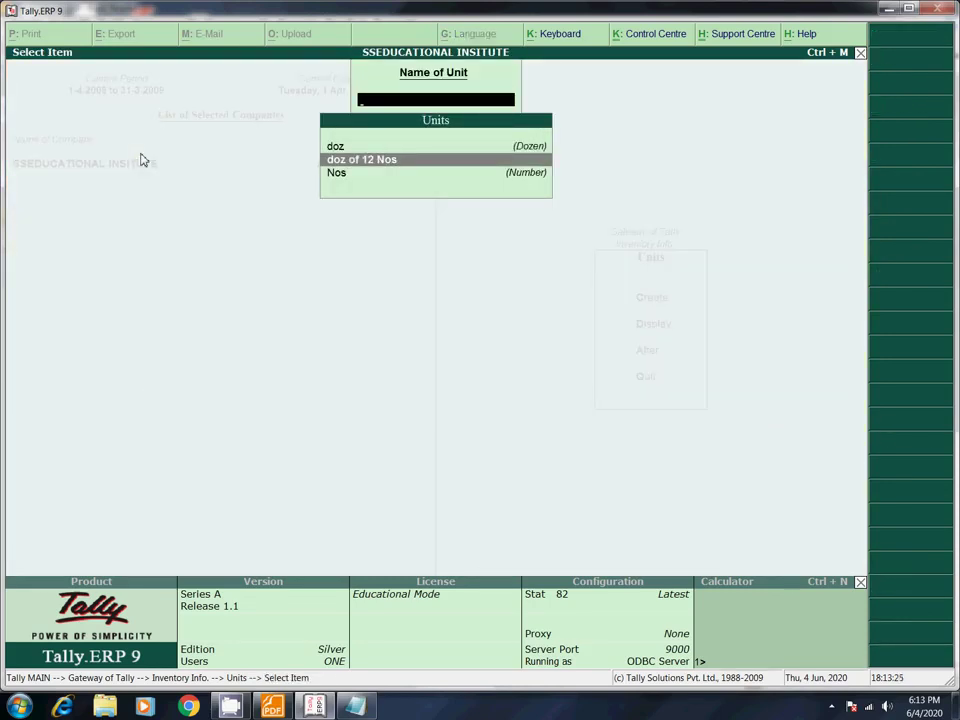
key(Escape)
key(Escape)
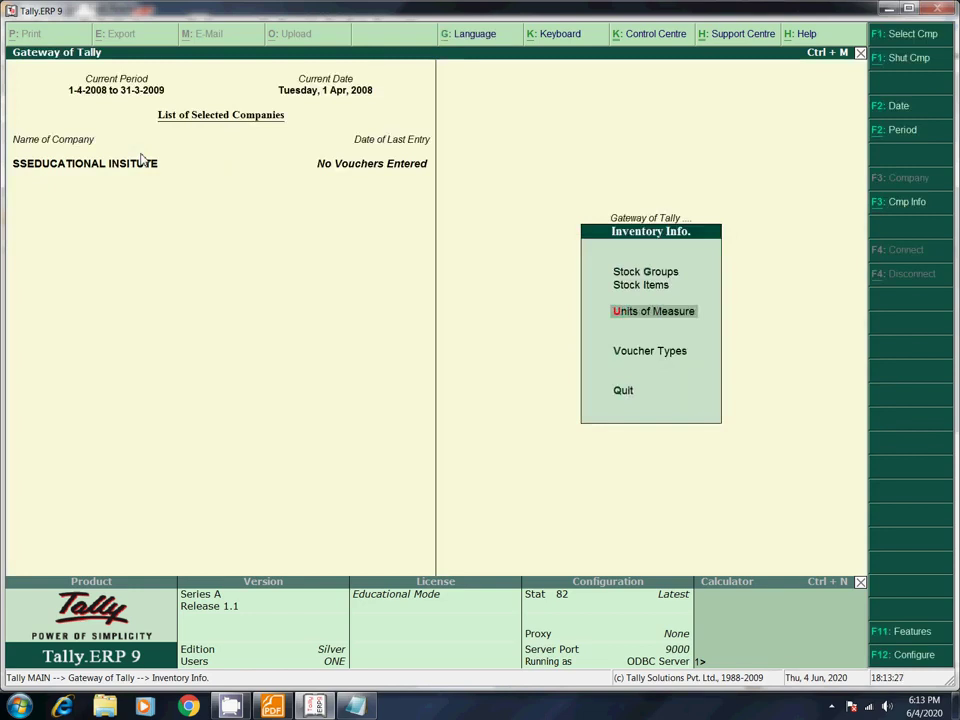
Step: Move through the Inventory Info options back to Units of Measure
key(Down)
key(Up)
key(Up)
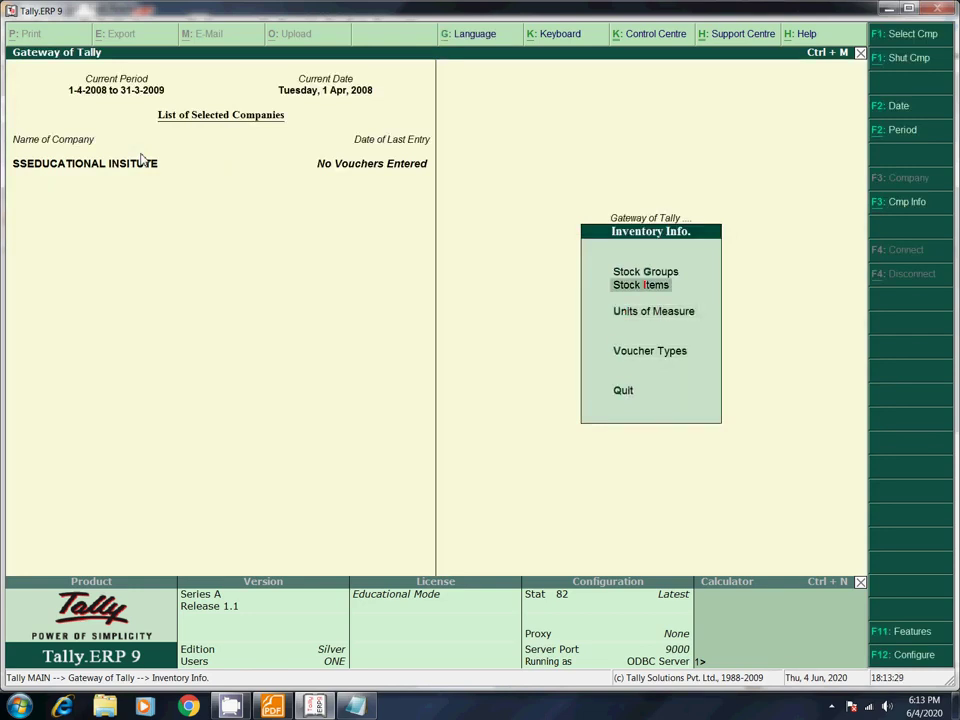
key(Down)
key(Up)
key(Up)
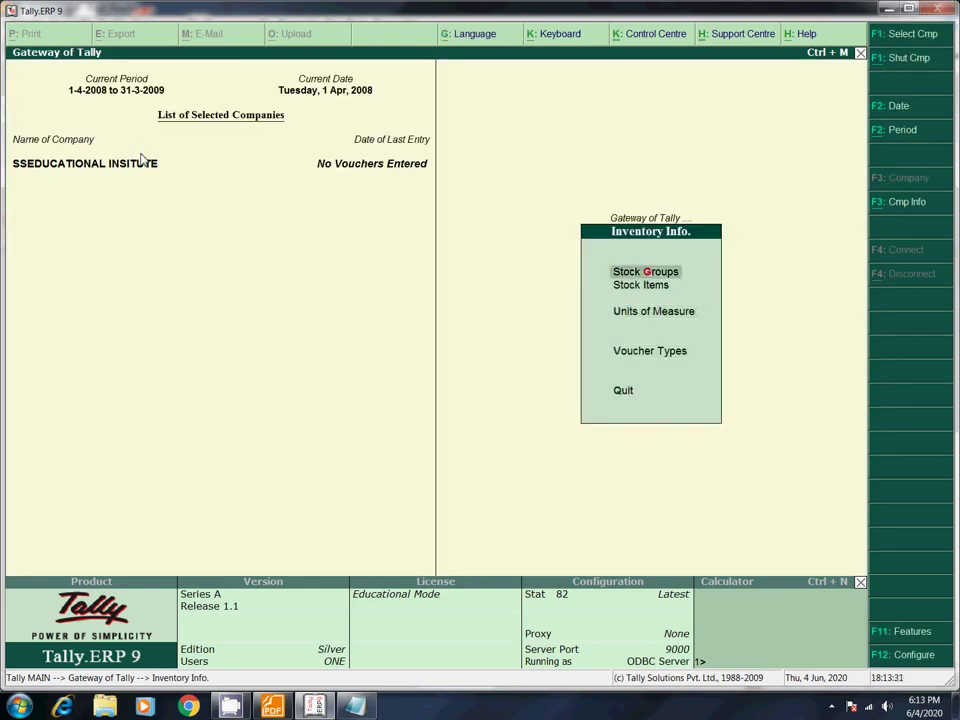
key(Down)
key(Down)
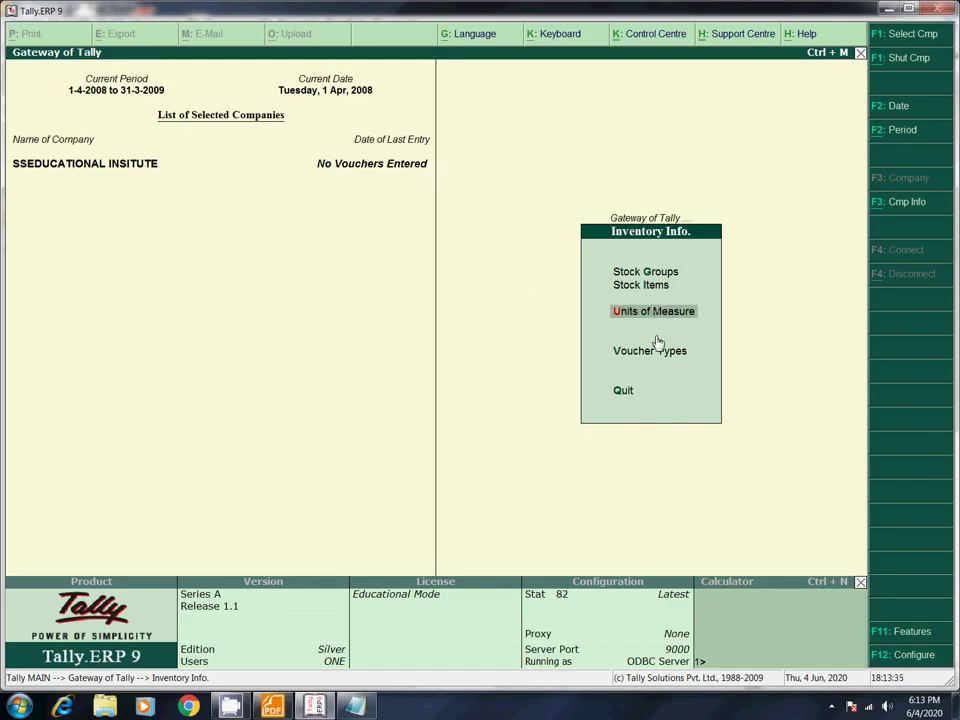
click(272, 707)
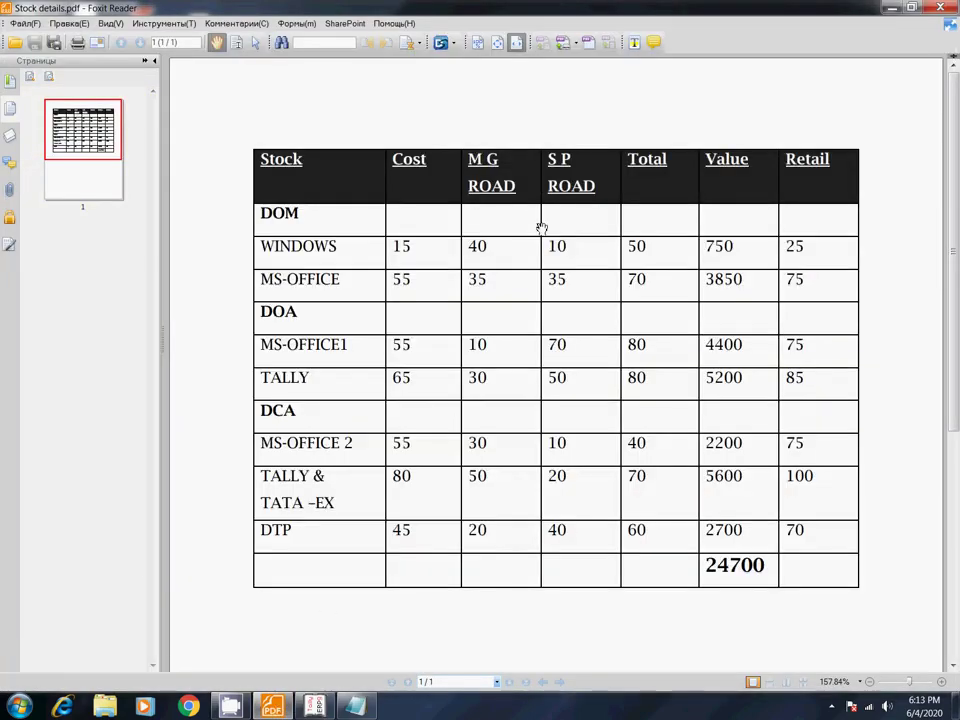
click(314, 707)
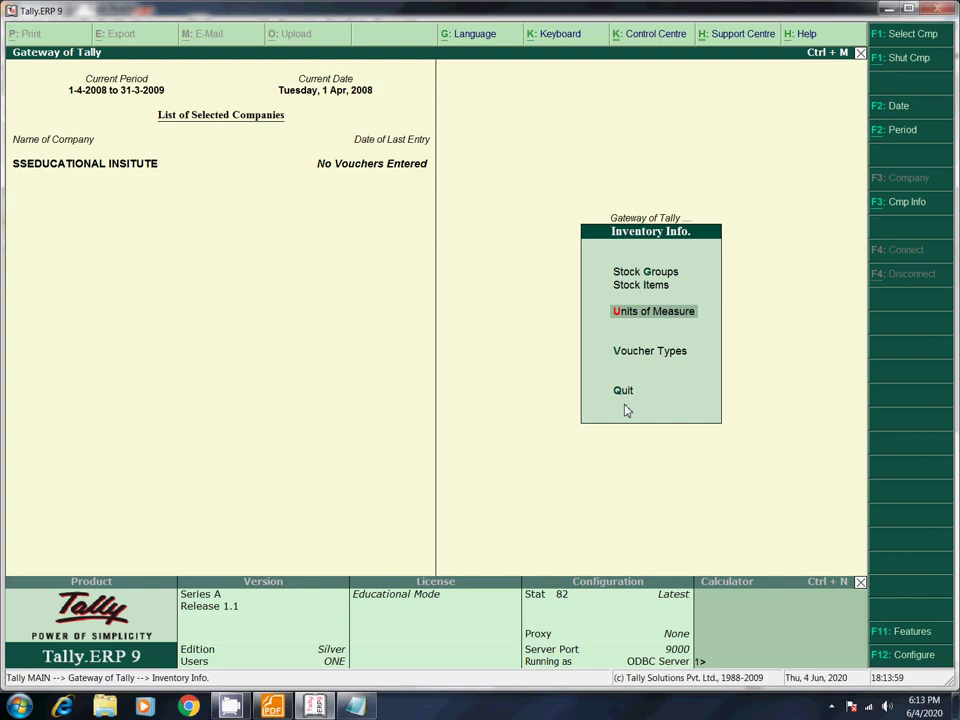
Step: View the Accounting Features and Inventory Features screens under F11 without changing anything
click(912, 632)
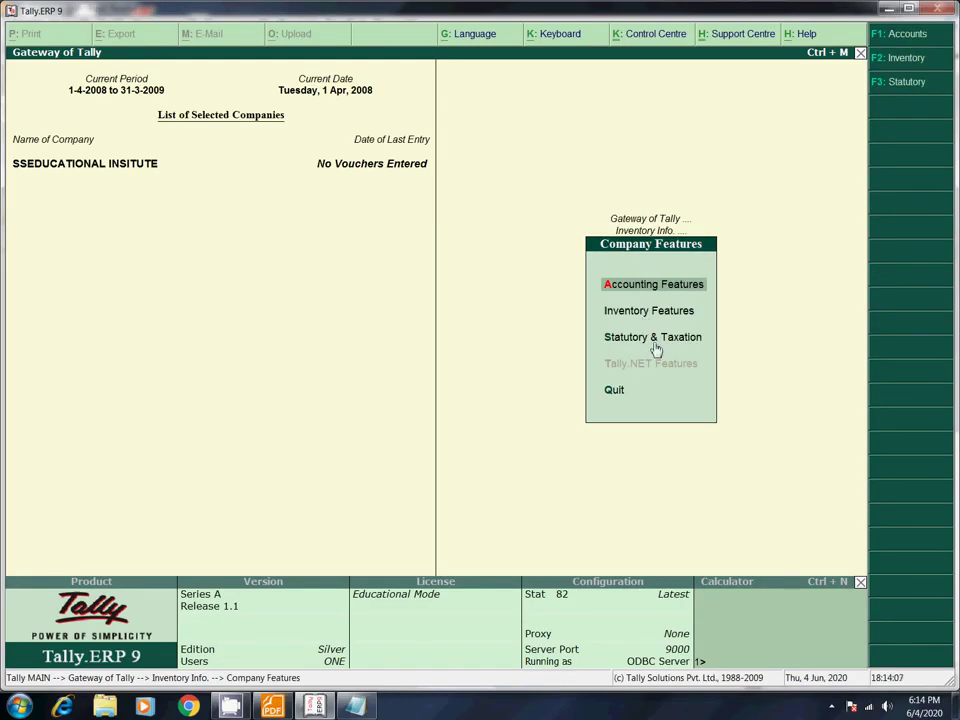
click(671, 288)
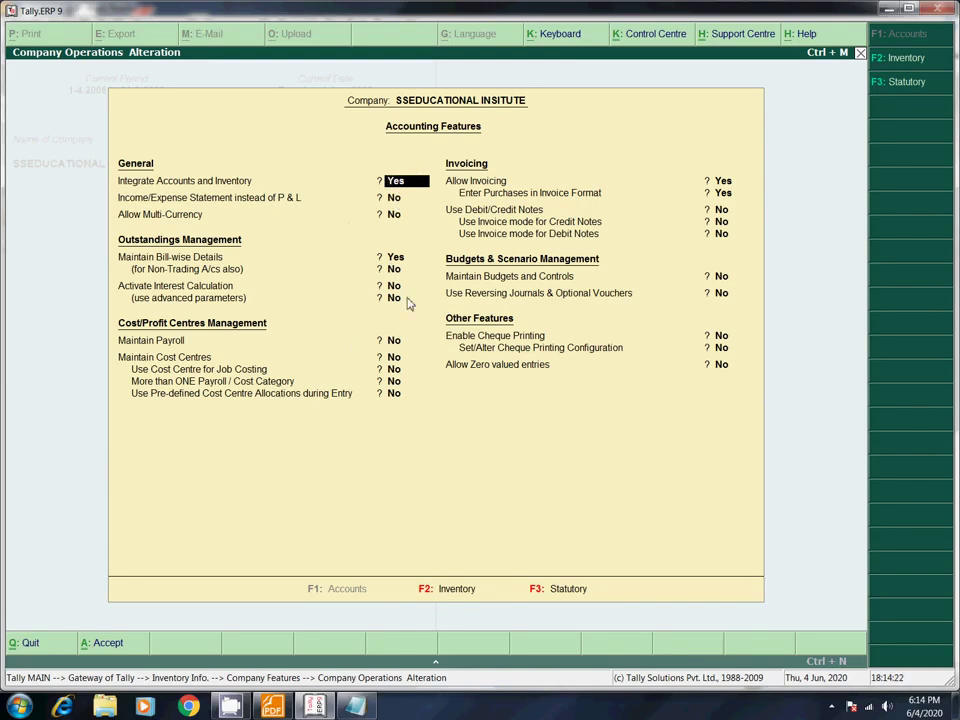
click(457, 589)
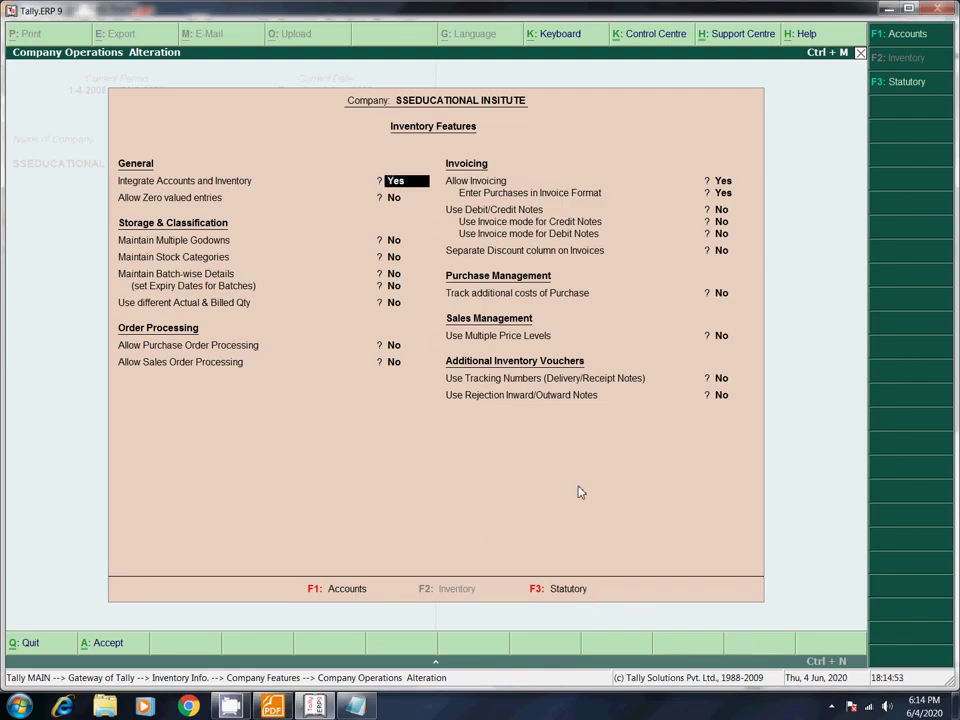
key(Escape)
Step: Set Maintain Multiple Godowns to Yes in Inventory Features and accept the change
key(y)
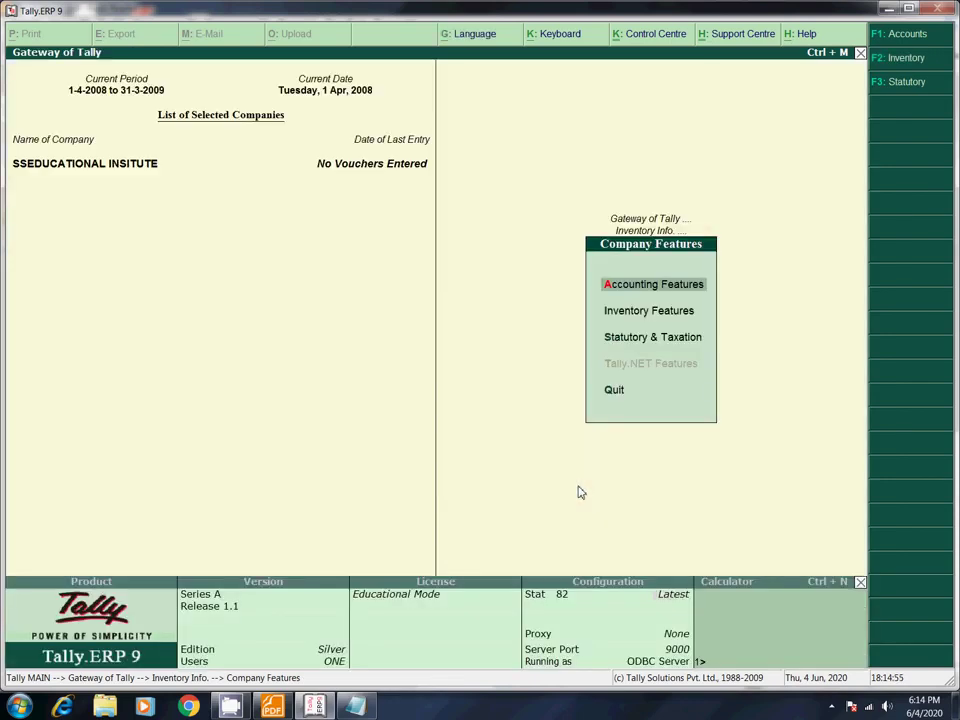
key(Escape)
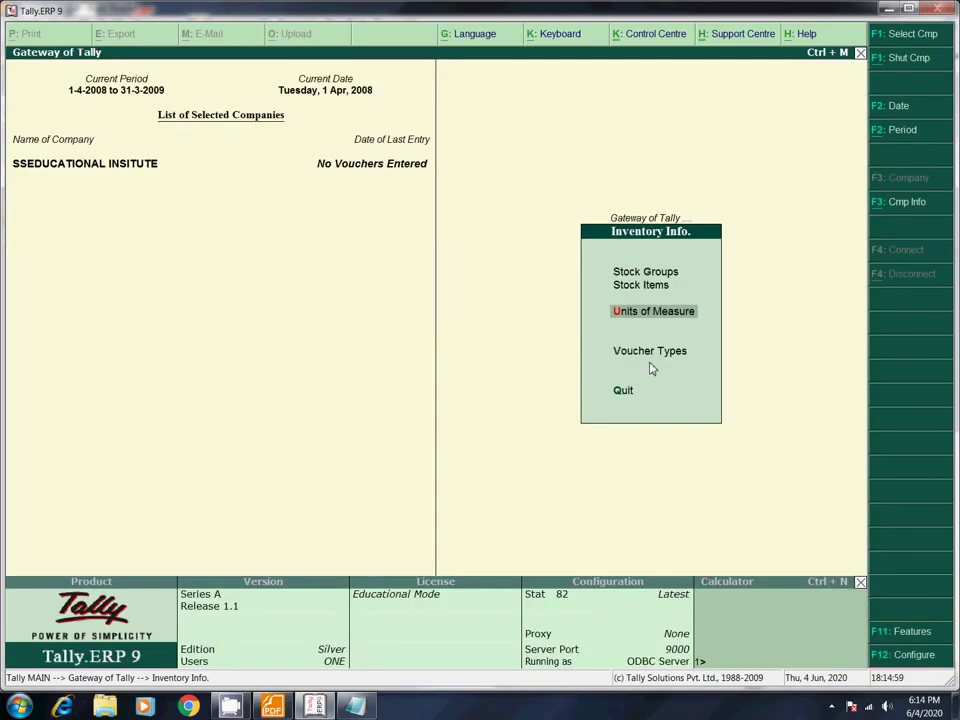
key(F11)
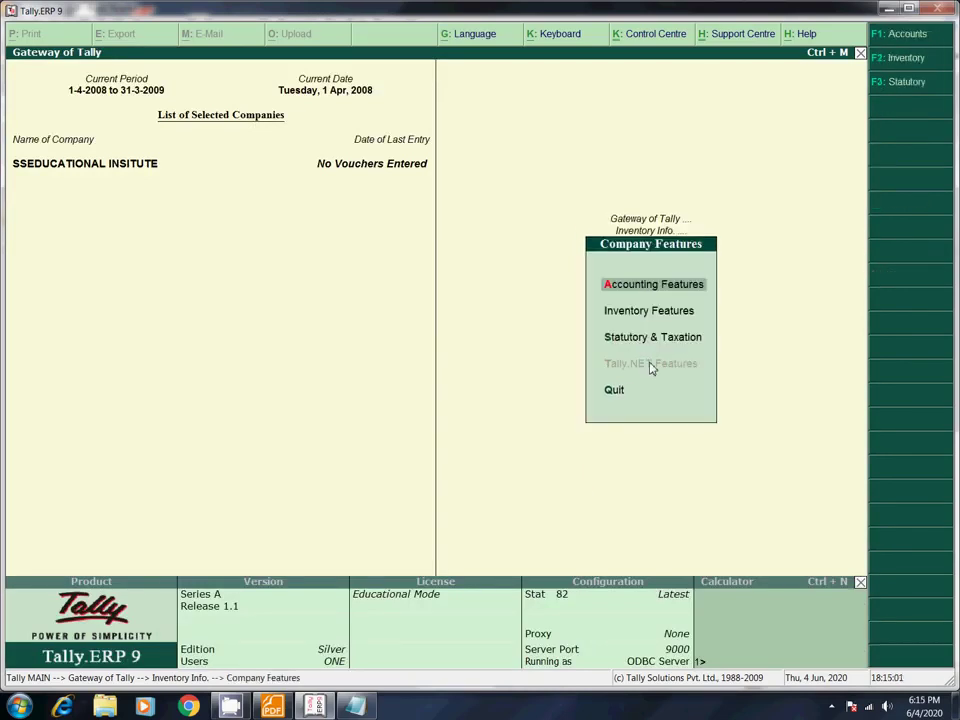
key(i)
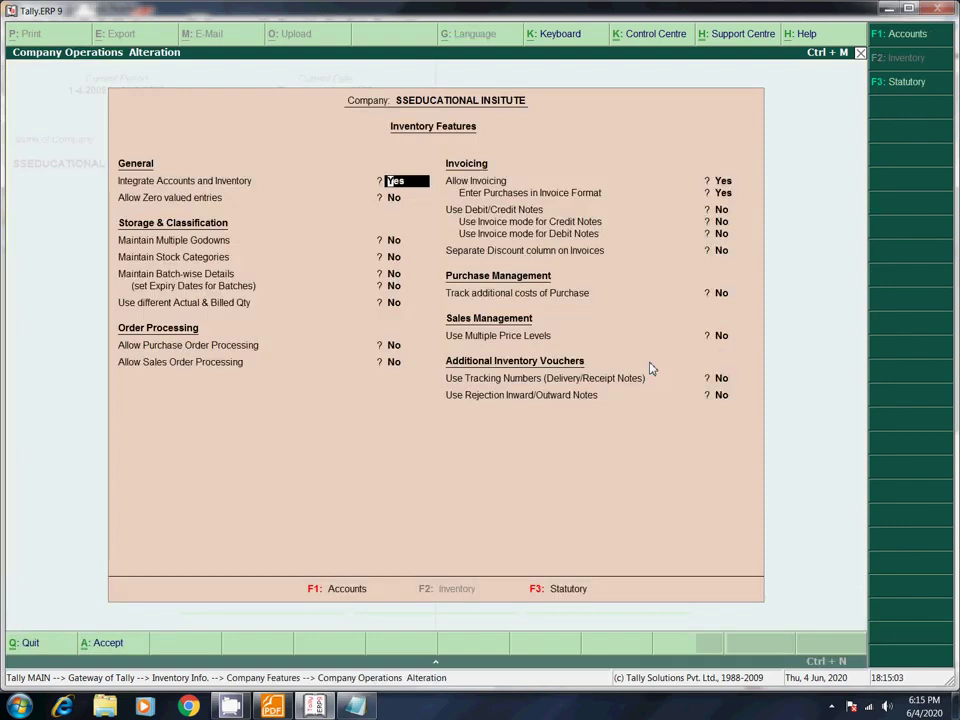
key(Return)
key(Return)
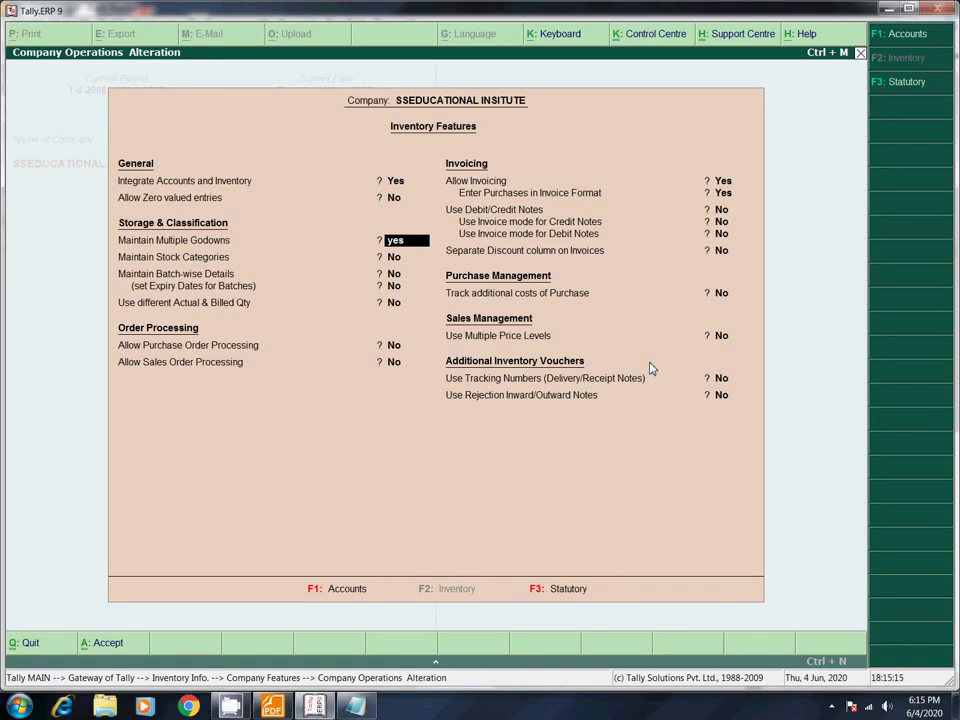
key(Return)
key(Return)
key(Return)
key(Return)
key(Return)
key(Return)
key(Return)
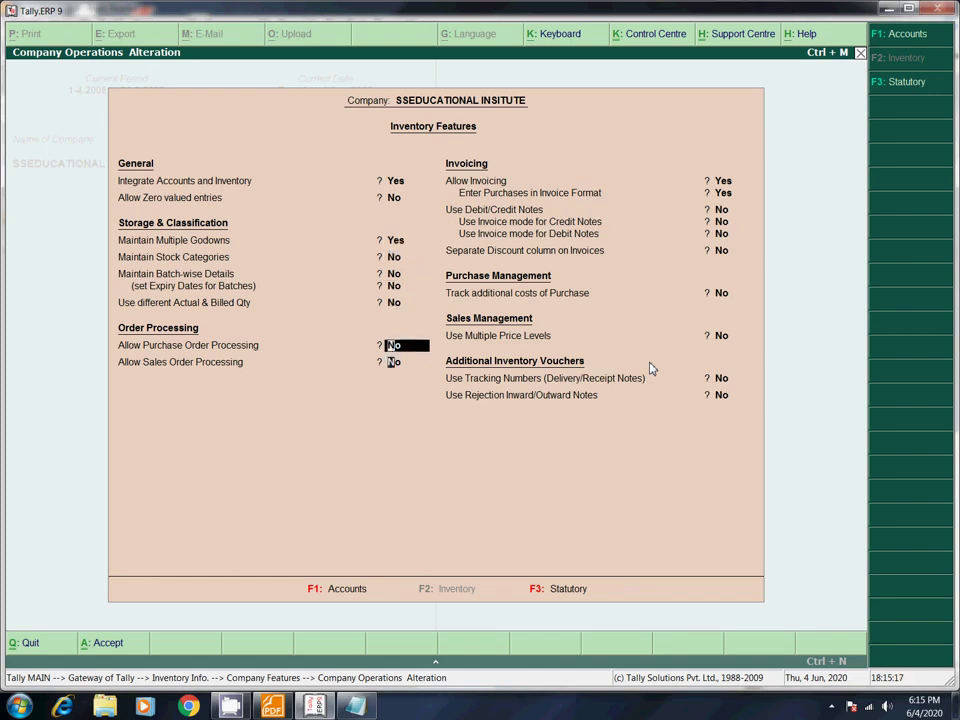
key(Return)
key(Return)
key(Return)
key(Return)
key(Return)
key(Return)
key(Return)
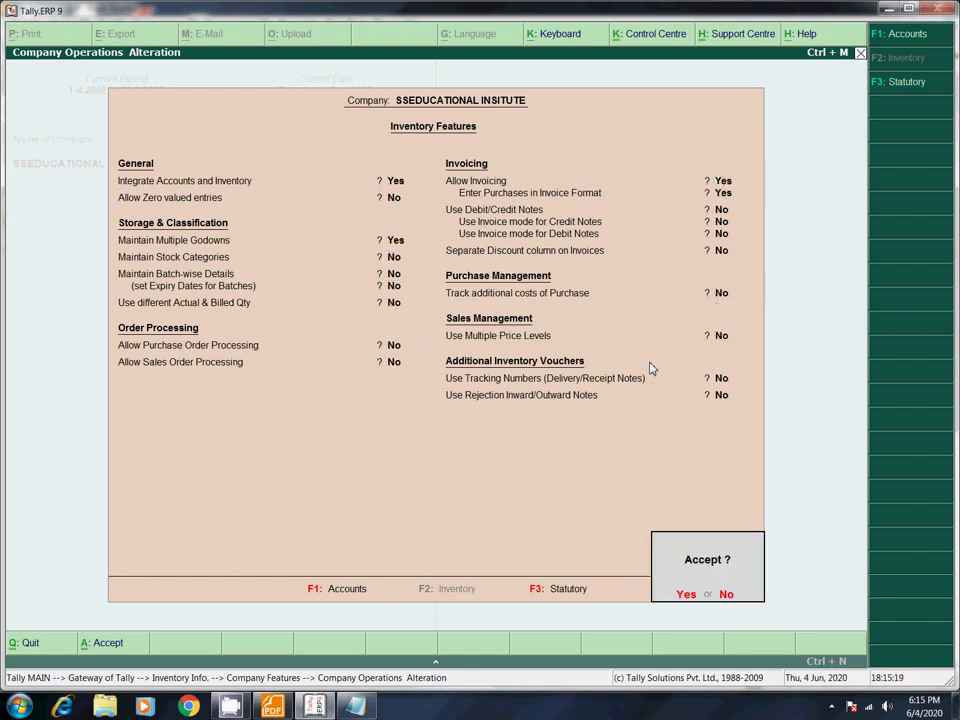
key(Return)
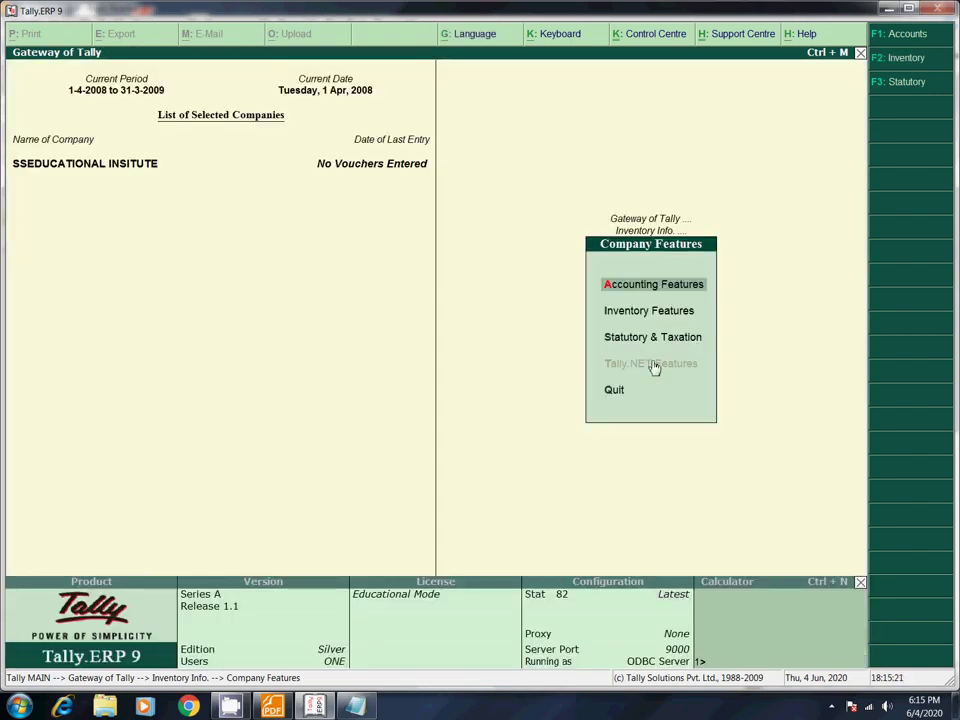
Step: Open Godown Creation from Inventory Info, checking Stock details.pdf for the godown names
key(Escape)
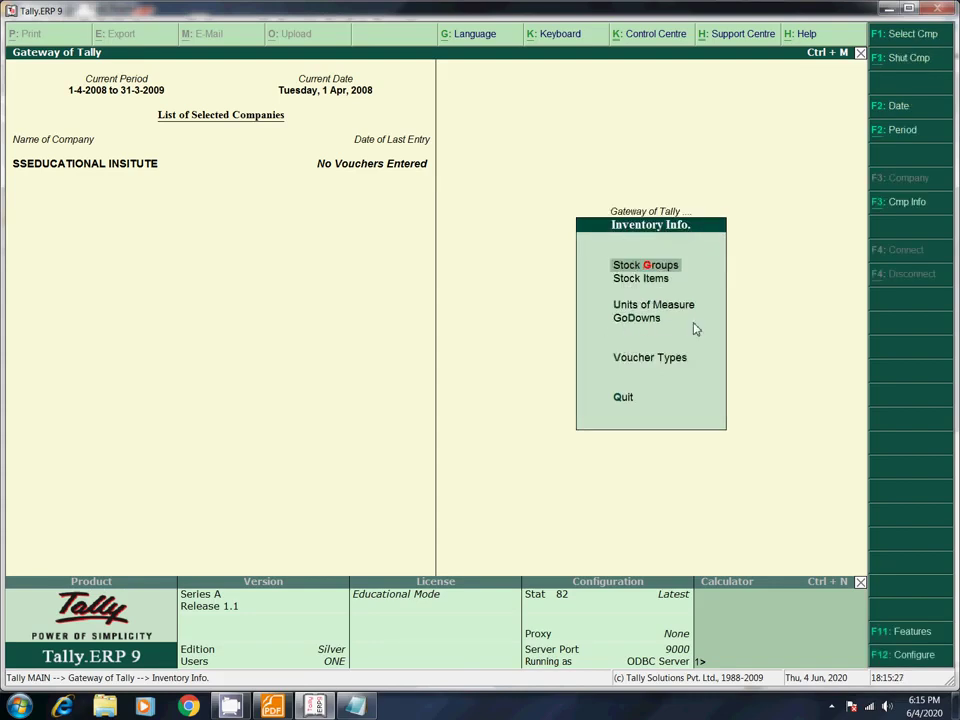
key(Down)
key(Down)
key(Return)
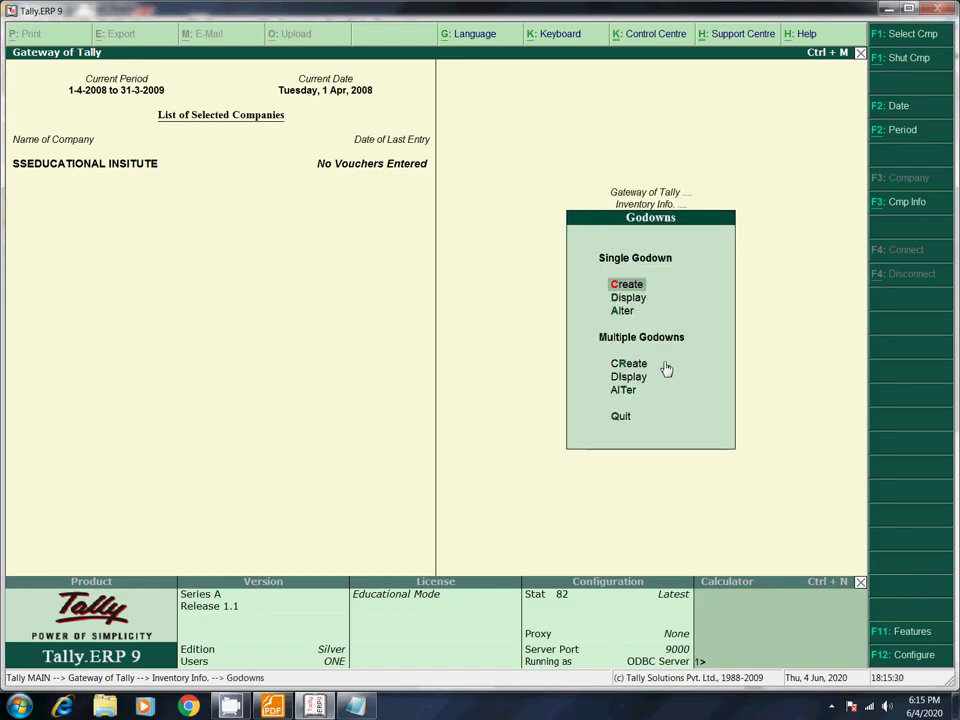
key(Return)
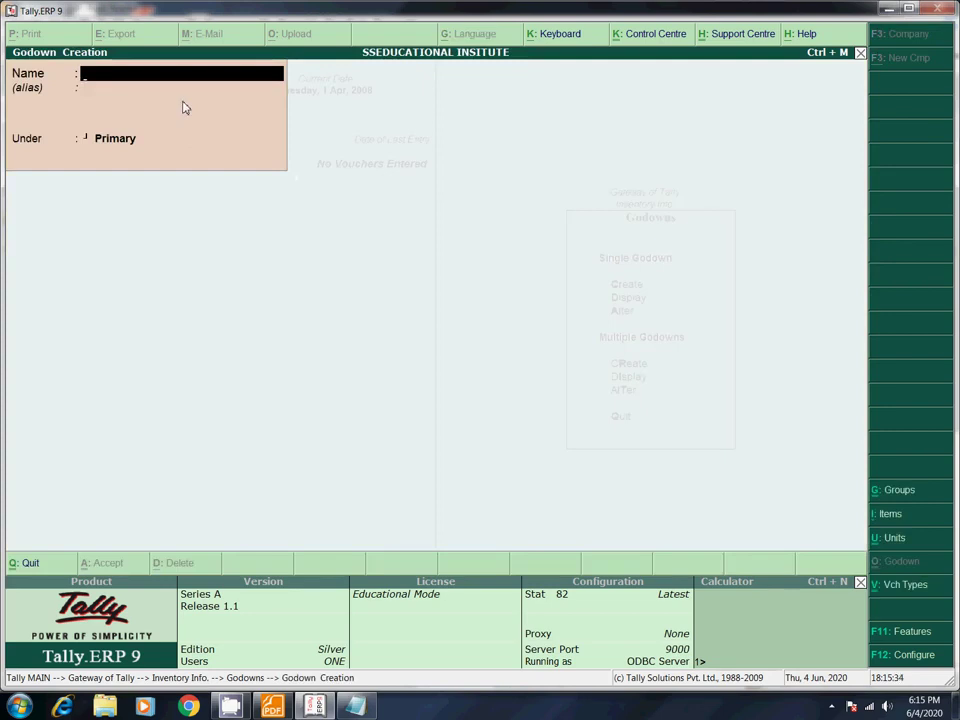
click(271, 706)
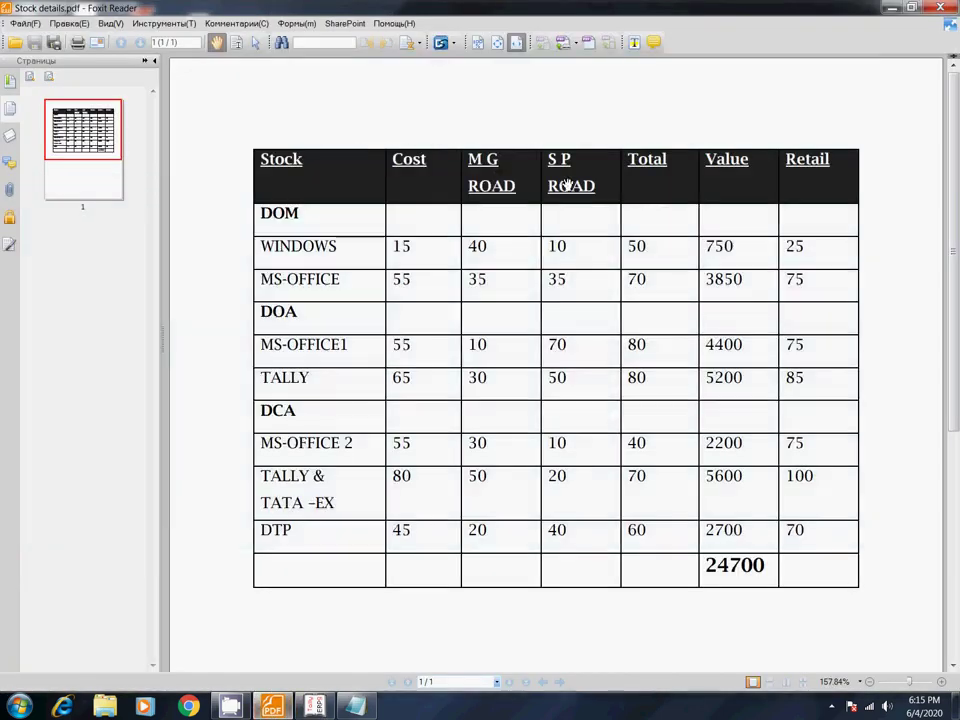
click(891, 9)
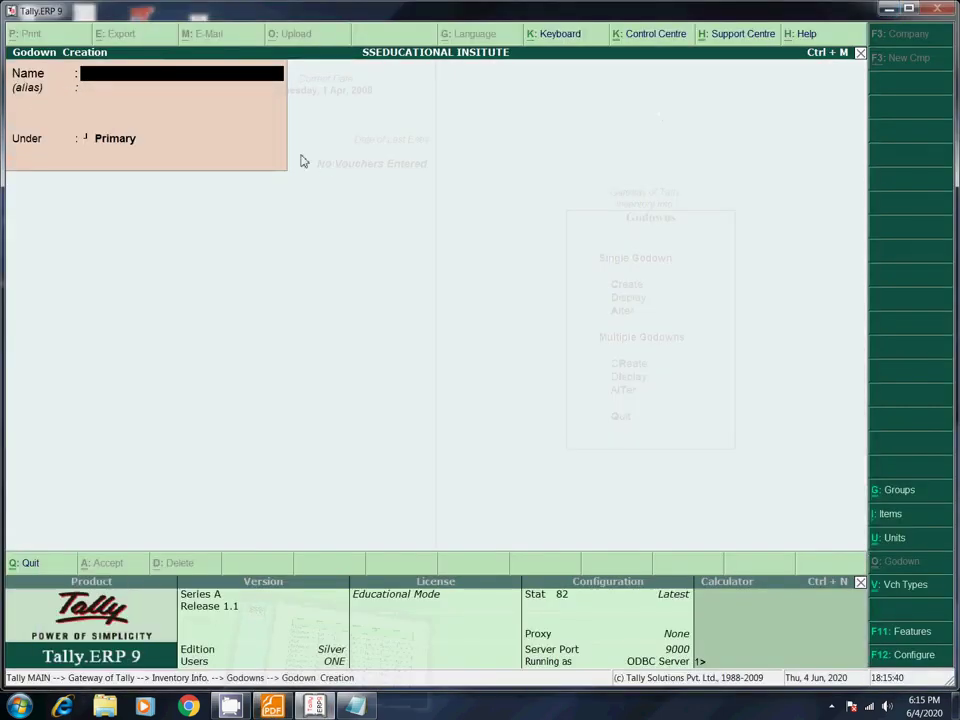
Step: Create the godowns MG ROAD and SP ROAD, then close the blank form
text(MG ROAD)
key(Return)
key(Return)
key(Return)
key(Return)
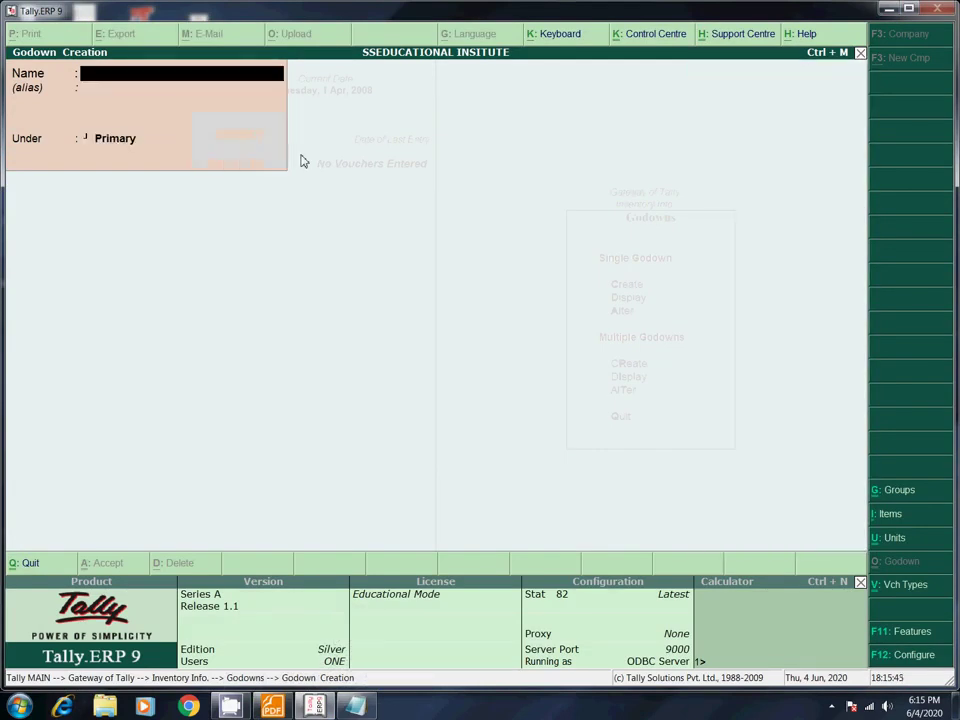
text(SP ROAD)
key(Return)
key(Return)
key(Return)
key(Return)
key(Escape)
key(Return)
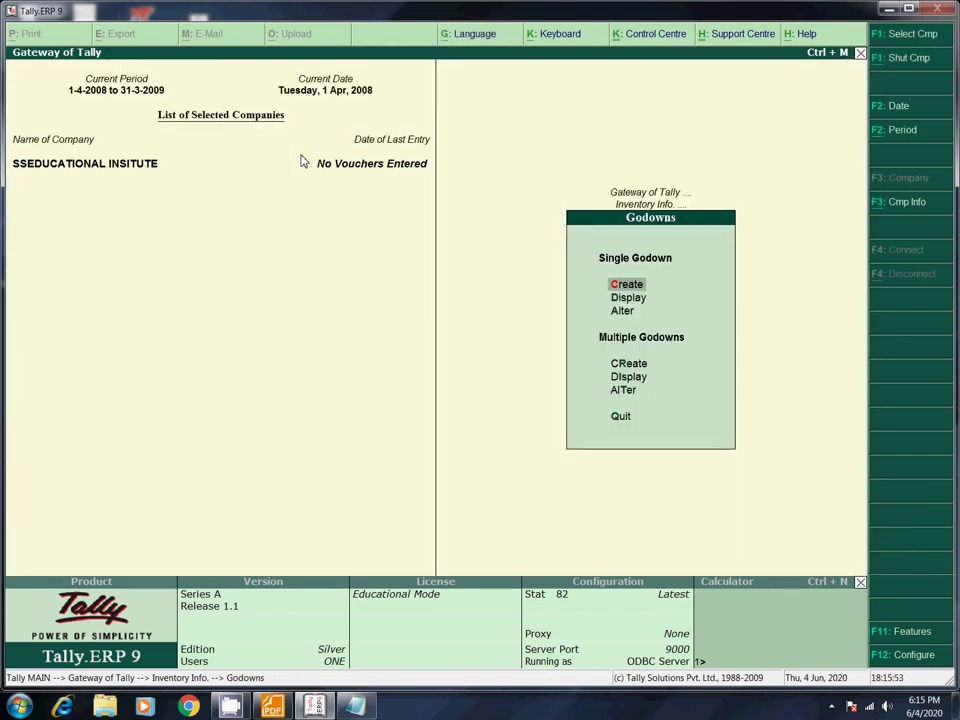
Step: Delete the Main Location godown via Alter, leaving MG ROAD and SP ROAD
key(Down)
key(Down)
key(Return)
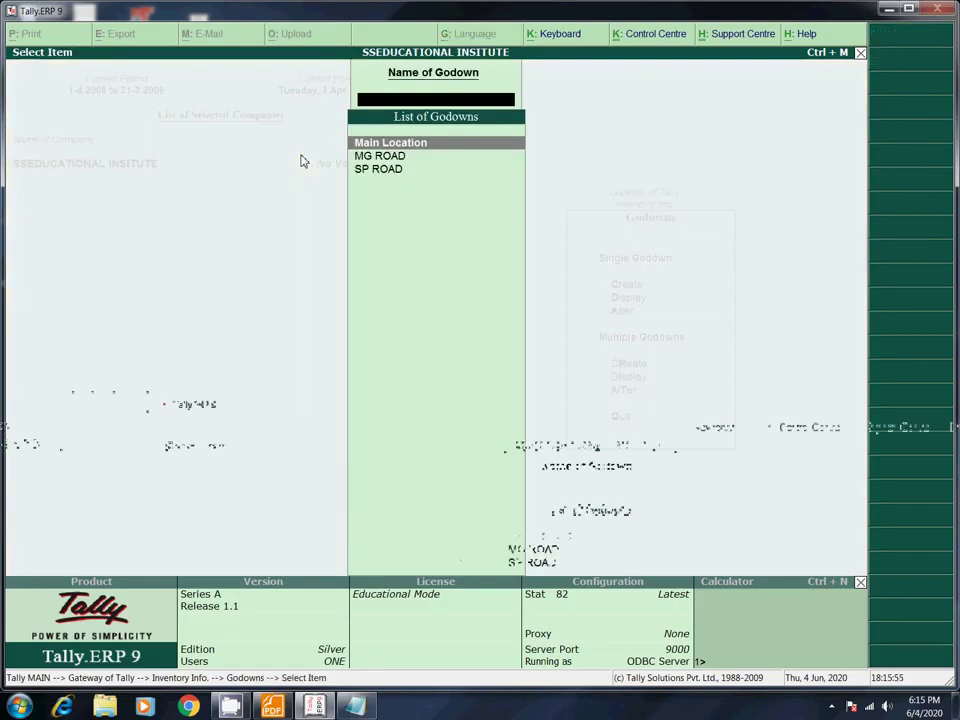
key(Down)
key(Down)
key(Up)
key(Up)
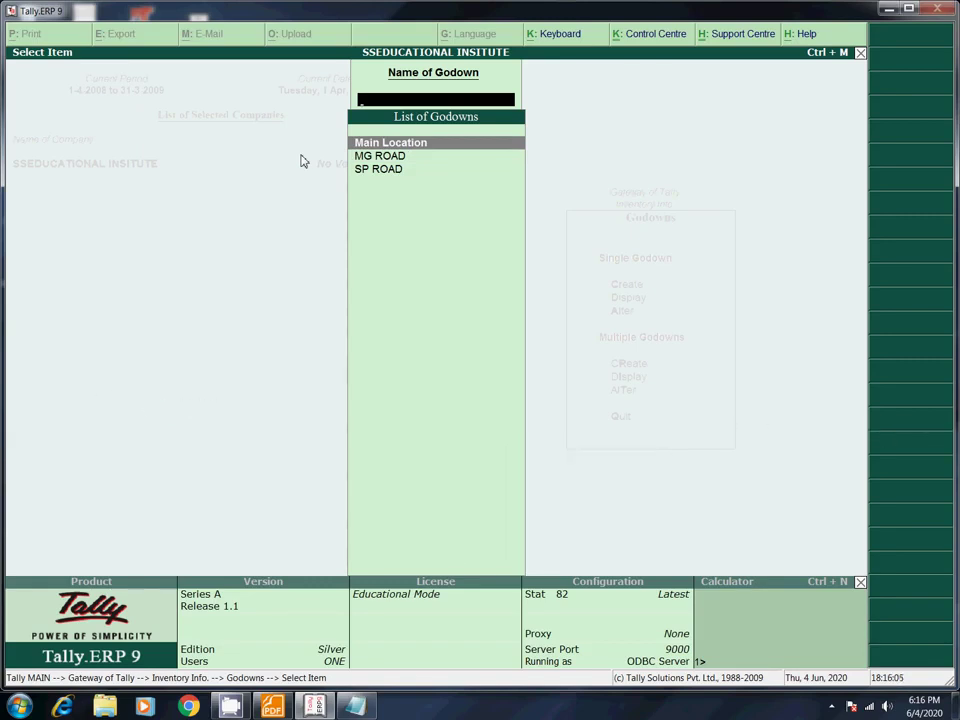
key(Return)
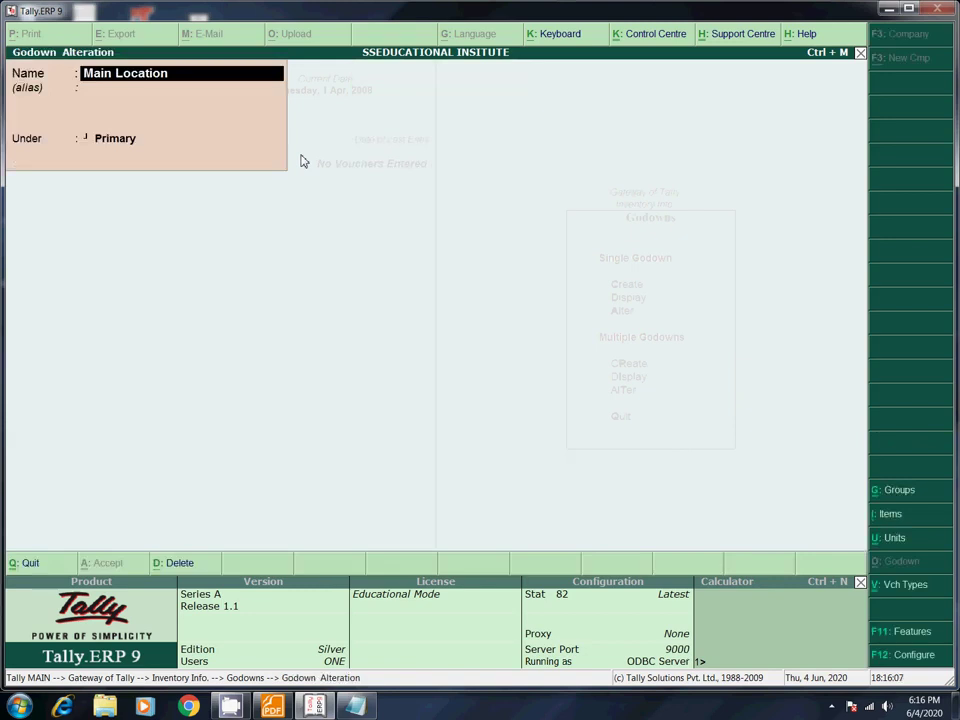
key(alt+d)
key(Return)
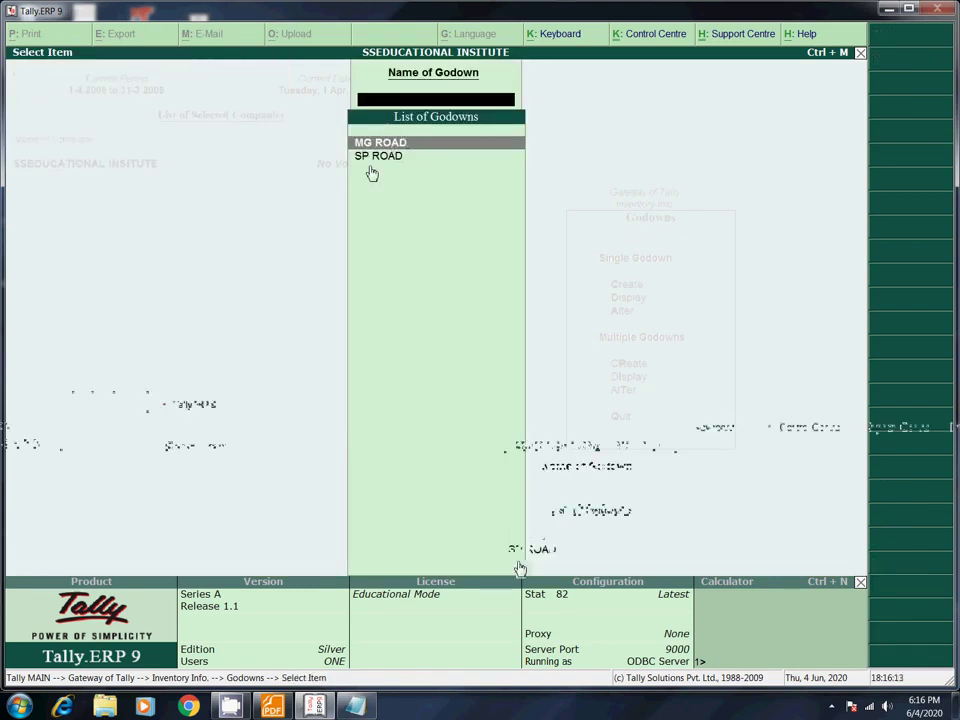
key(Escape)
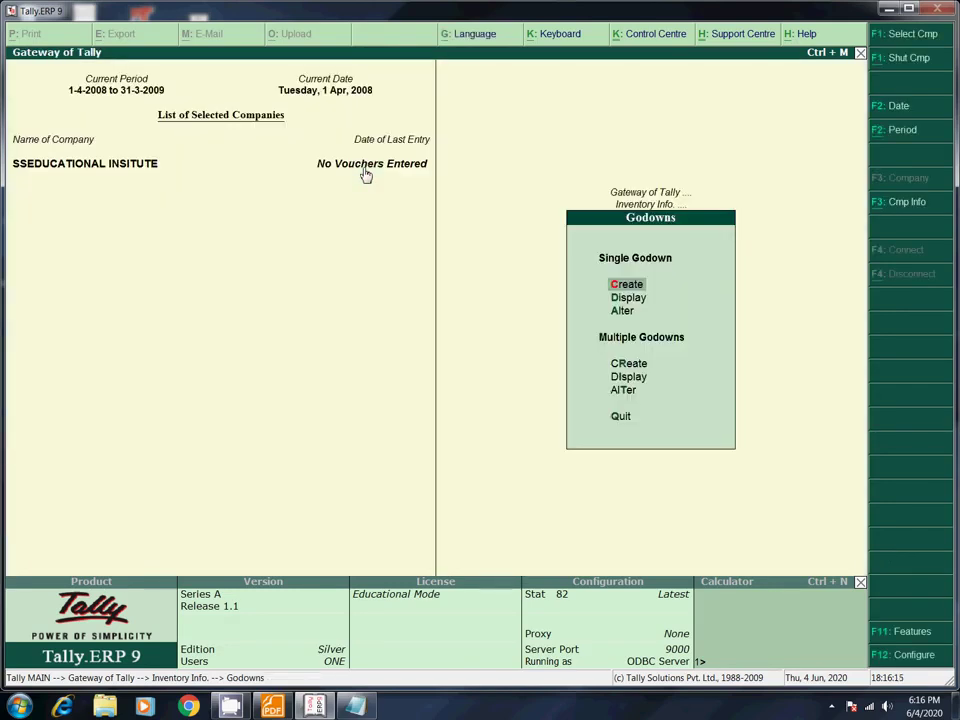
key(Escape)
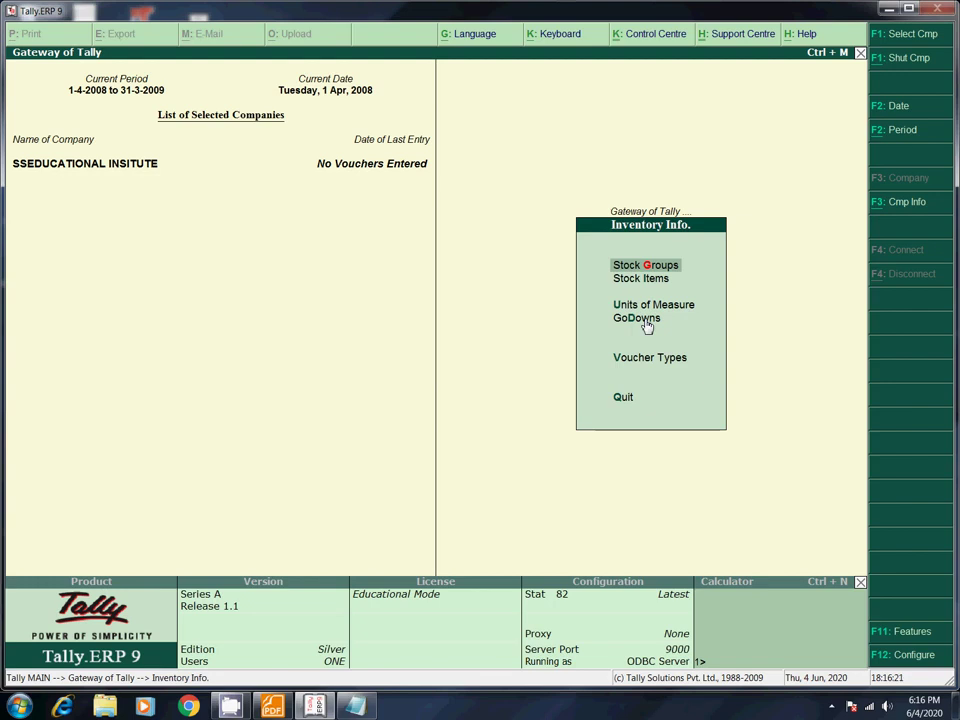
Step: Check the stock table in Stock details.pdf, then open Stock Items in Tally
click(273, 707)
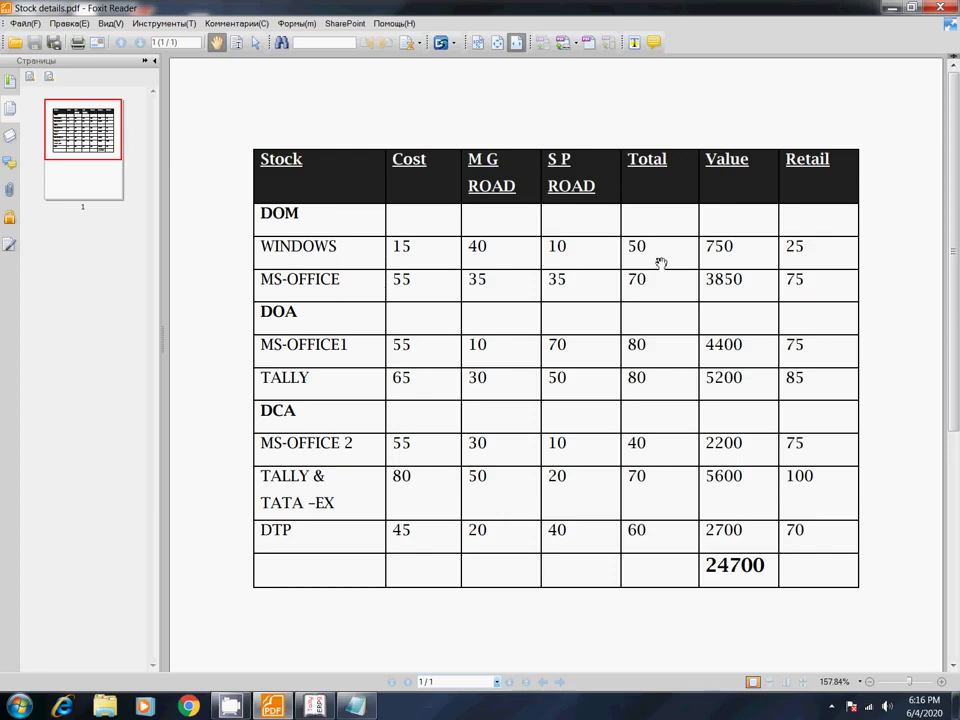
key(alt+Tab)
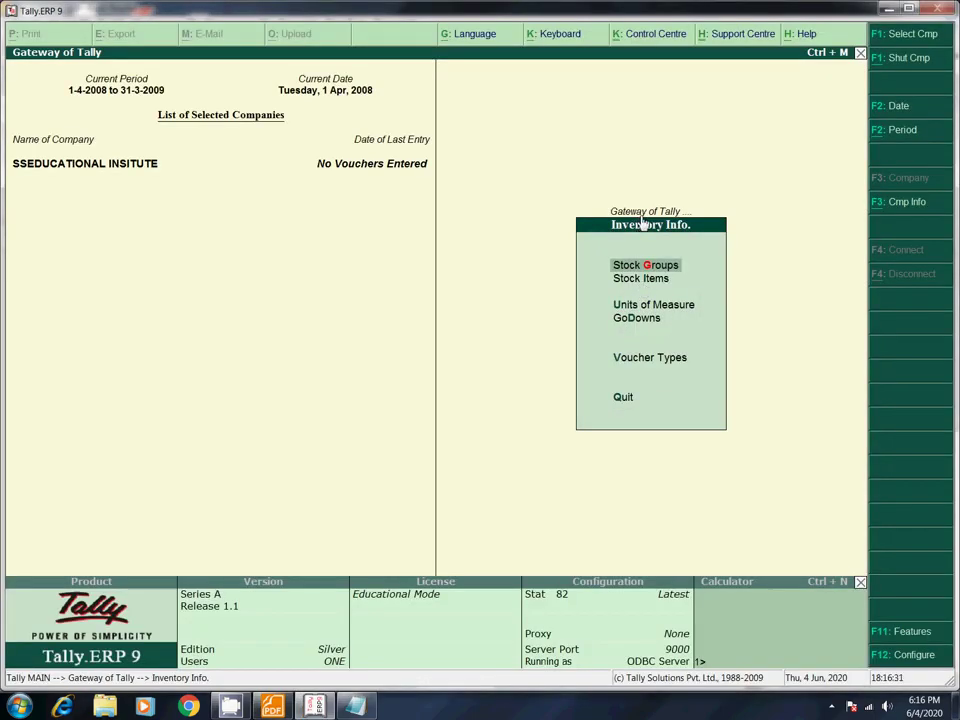
click(644, 280)
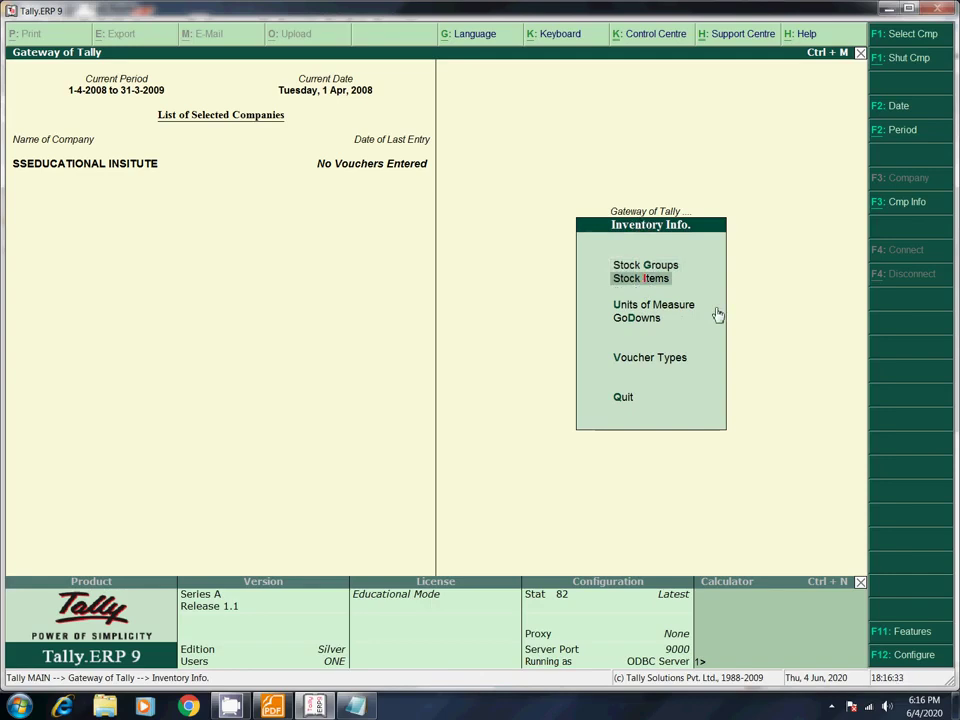
key(Return)
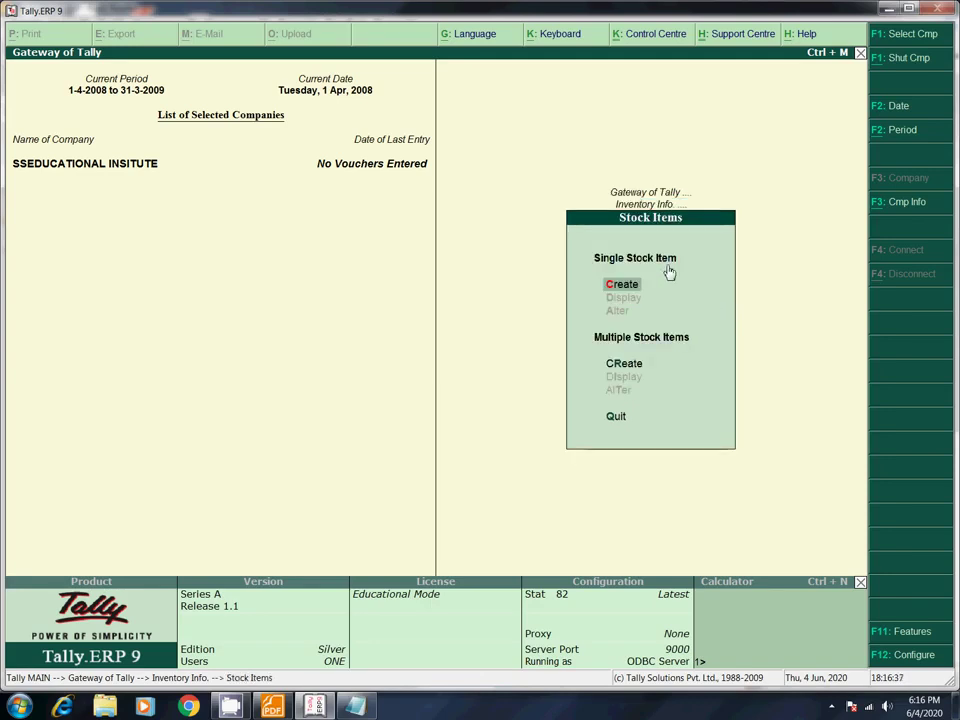
Step: Begin a single stock item named Windows after checking the PDF
key(Down)
key(Up)
click(620, 290)
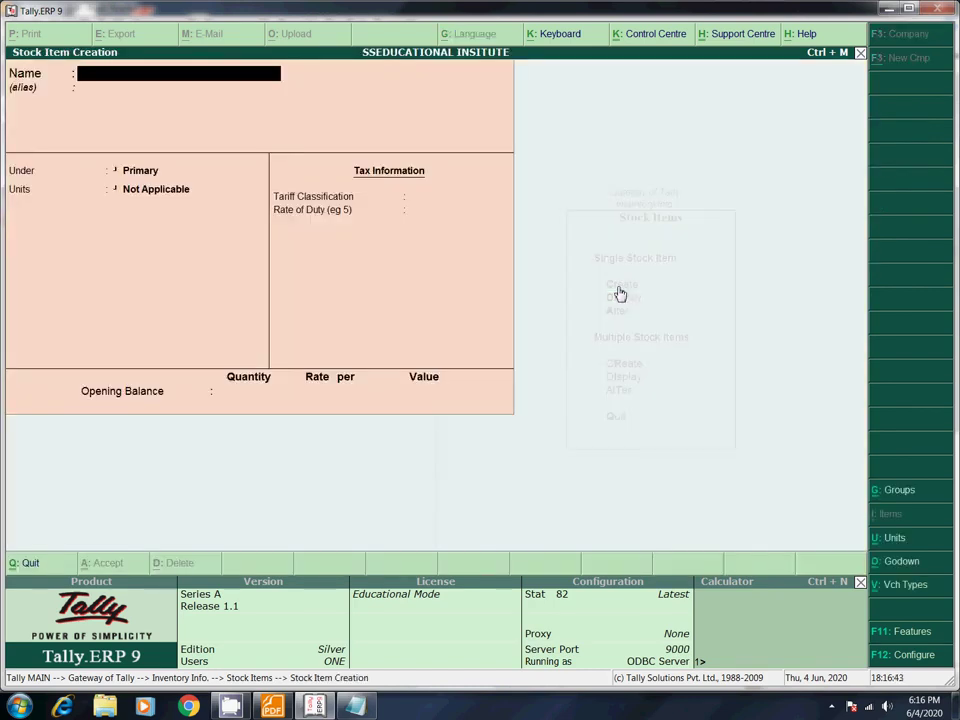
click(284, 711)
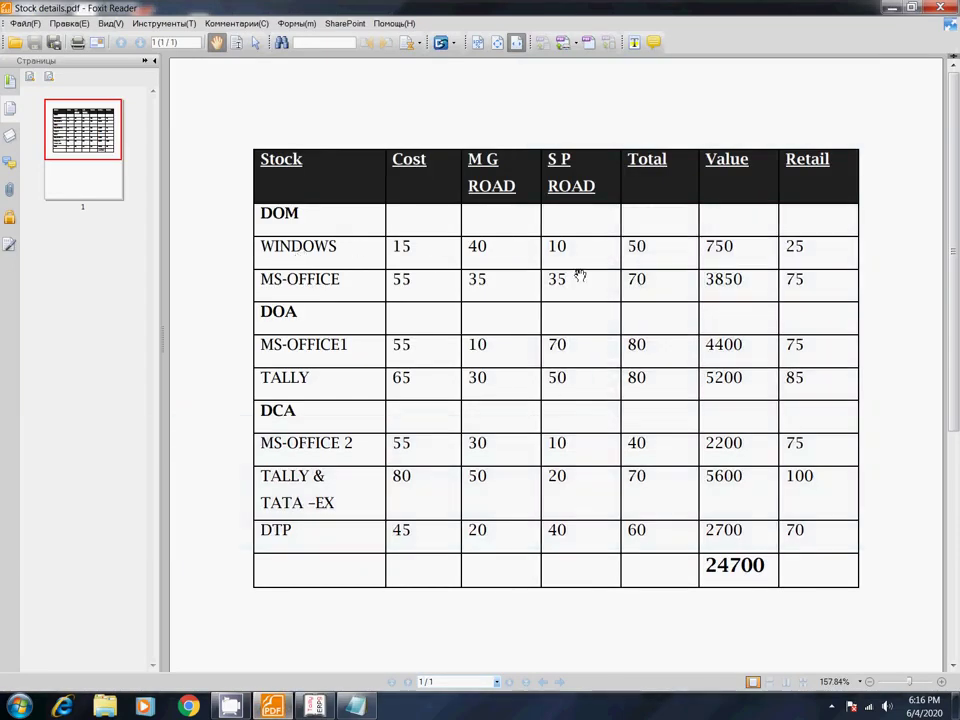
key(alt+Tab)
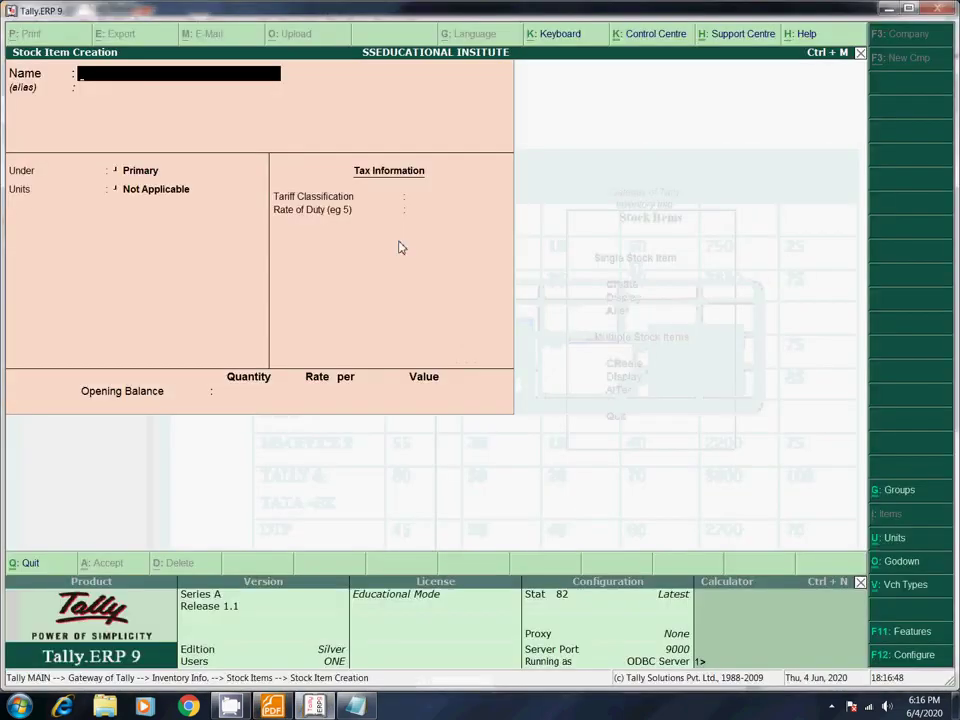
text(Windows)
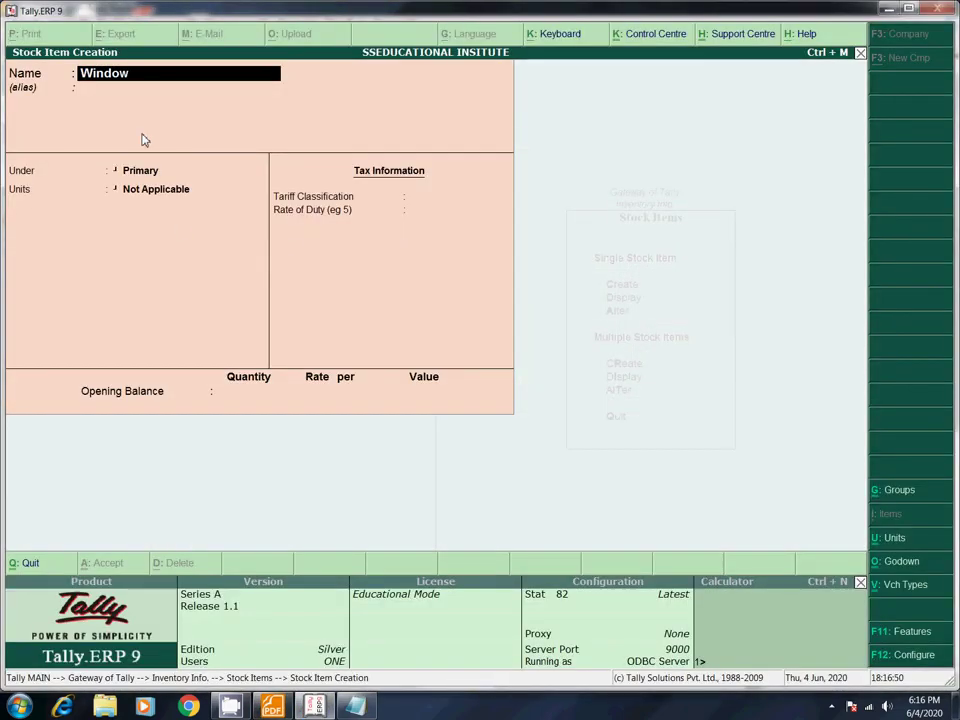
key(Return)
key(Return)
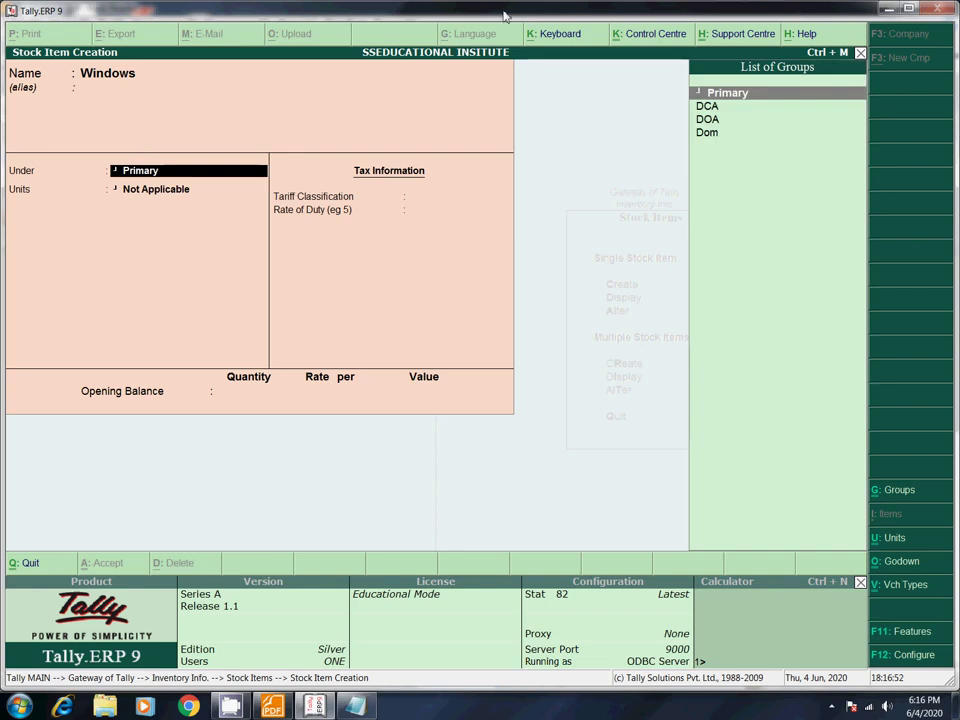
Step: Place the Windows stock item under the Dom group
click(710, 137)
click(272, 706)
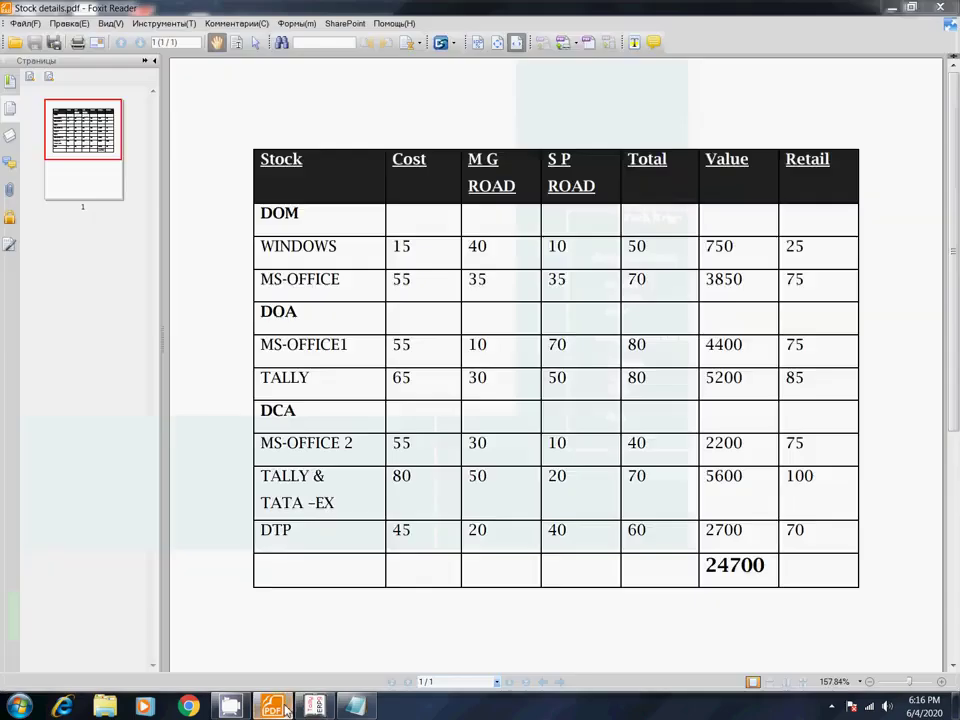
click(315, 706)
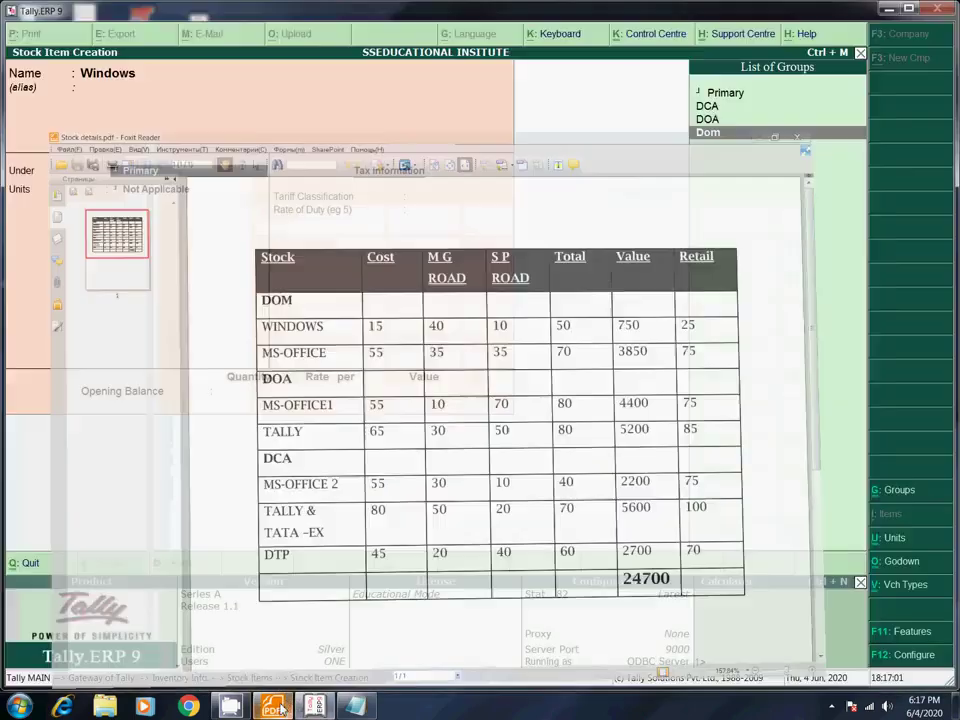
text(Dom)
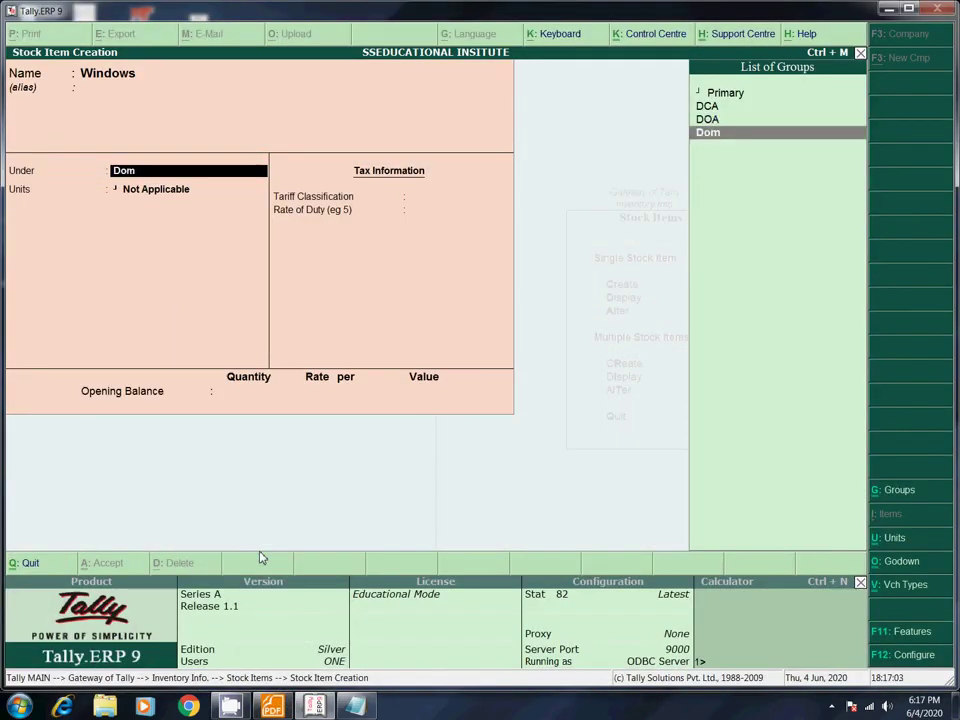
key(BackSpace)
key(BackSpace)
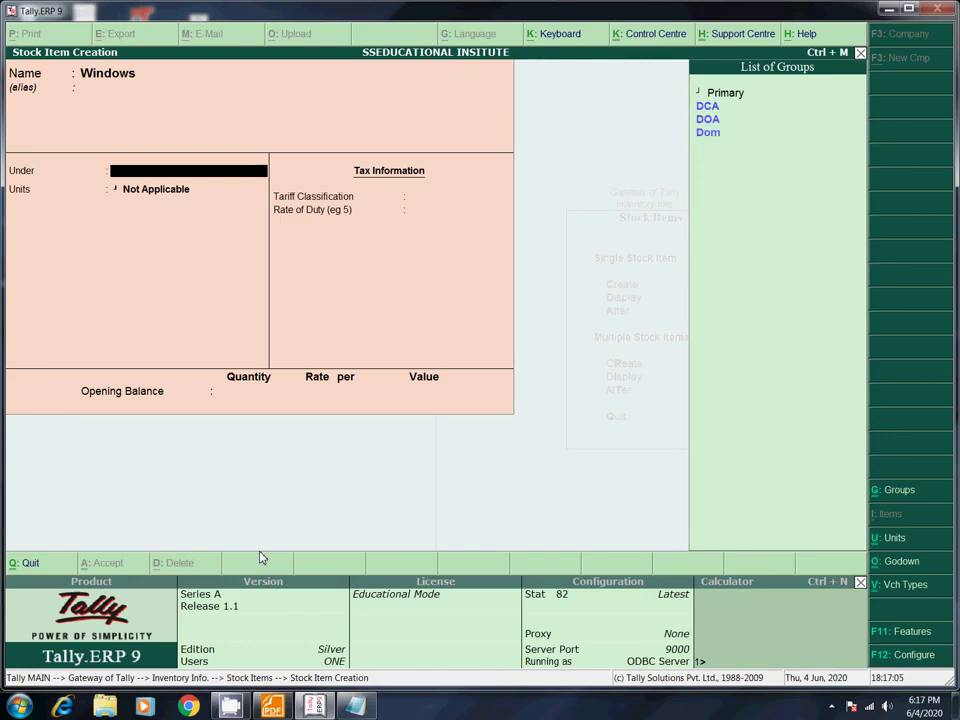
text(a)
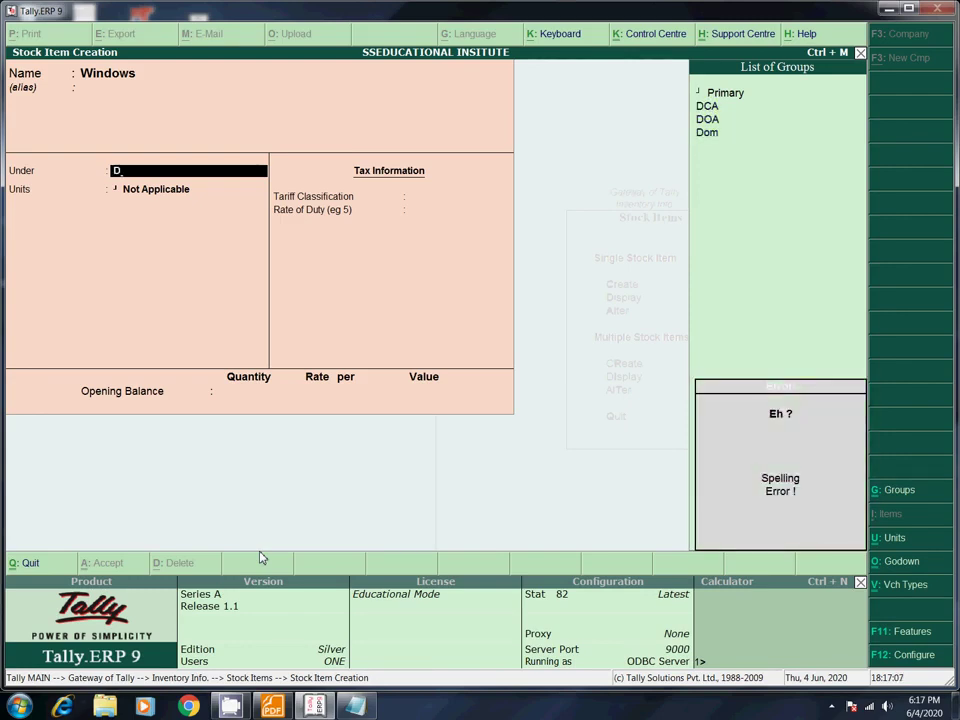
key(BackSpace)
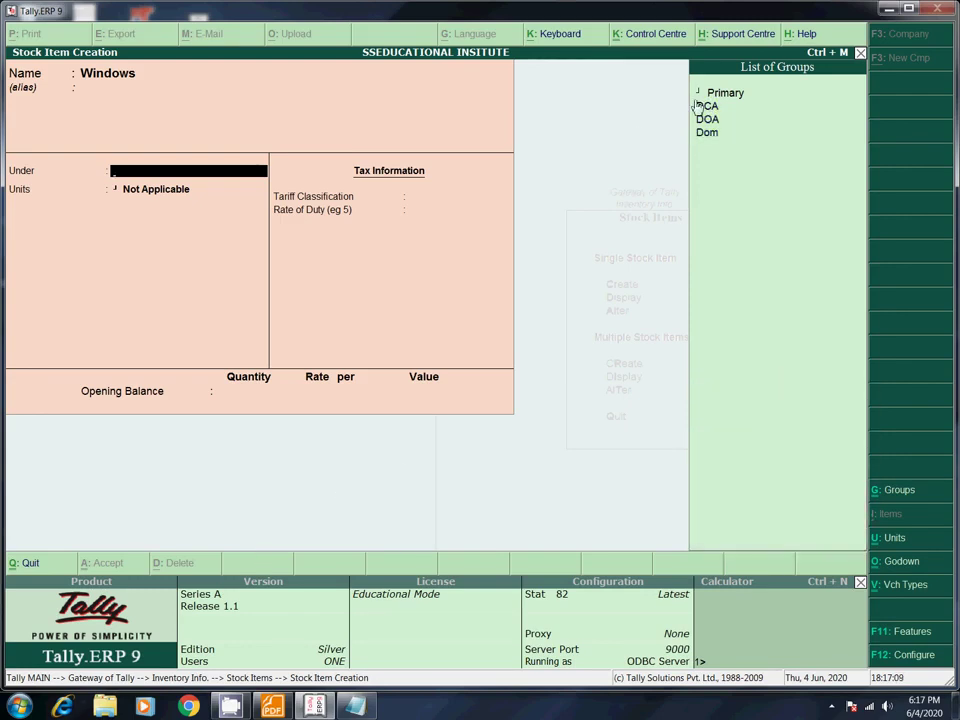
click(707, 133)
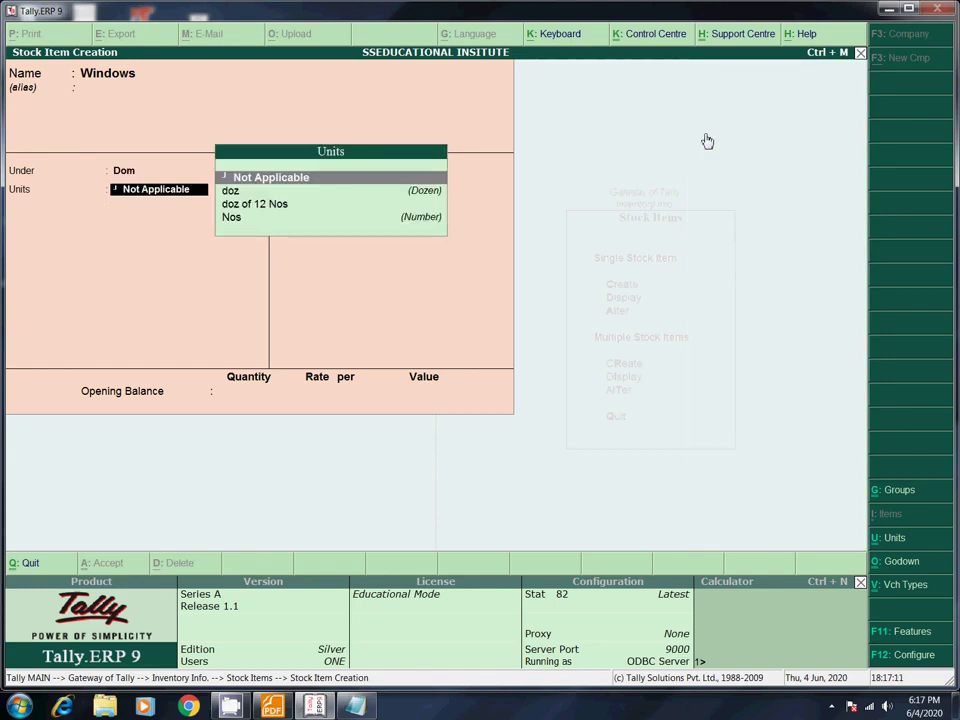
Step: Set the Windows unit to Nos and its opening quantity to 50
key(Down)
key(Down)
key(Down)
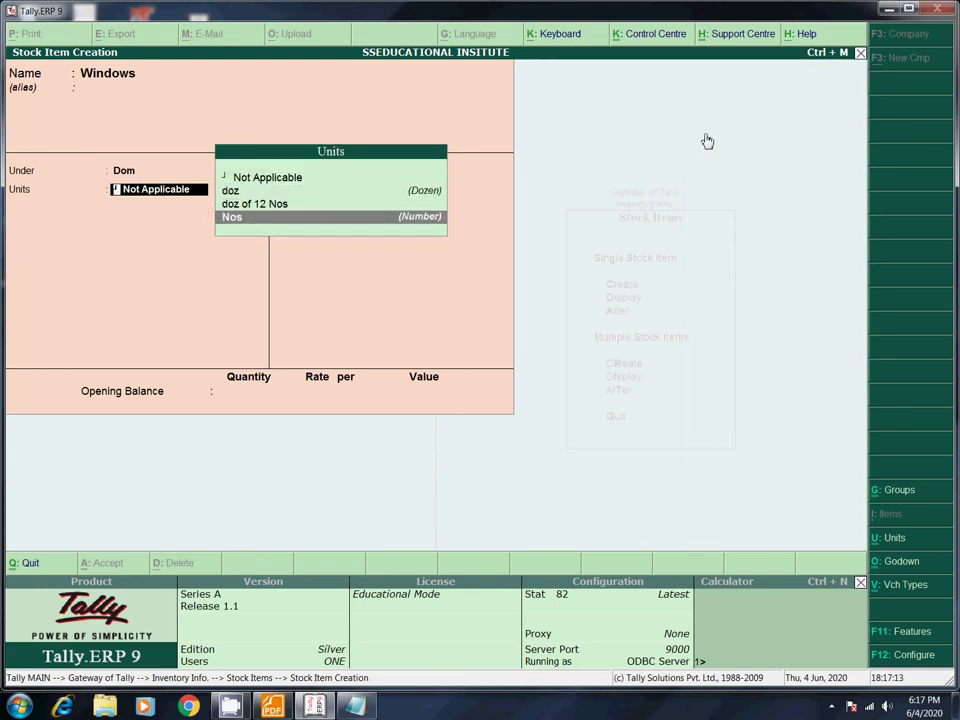
click(242, 217)
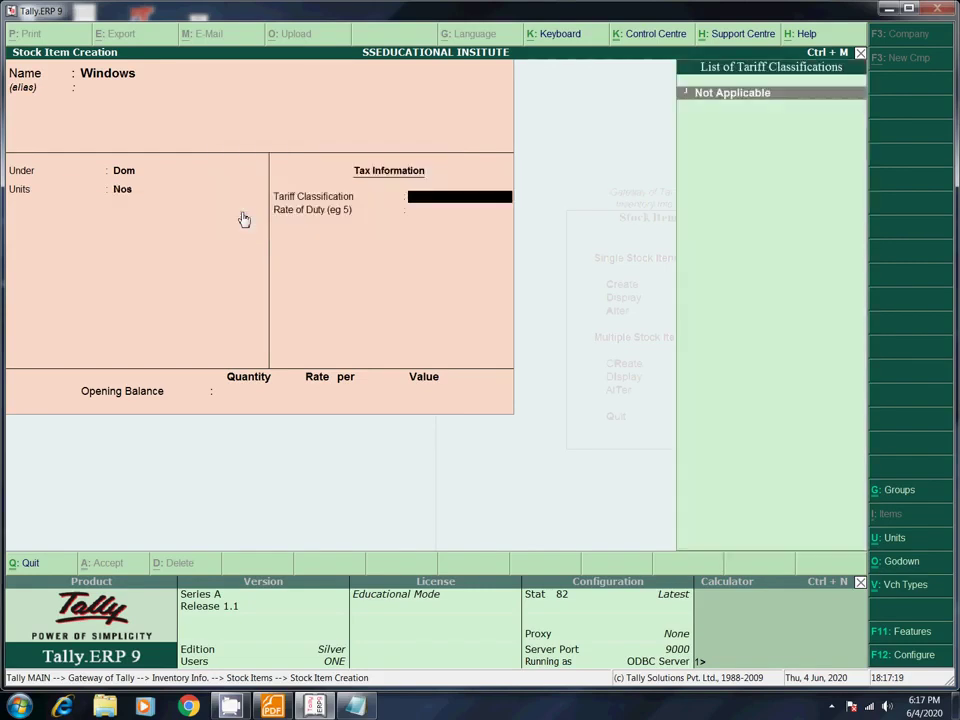
key(Return)
key(Return)
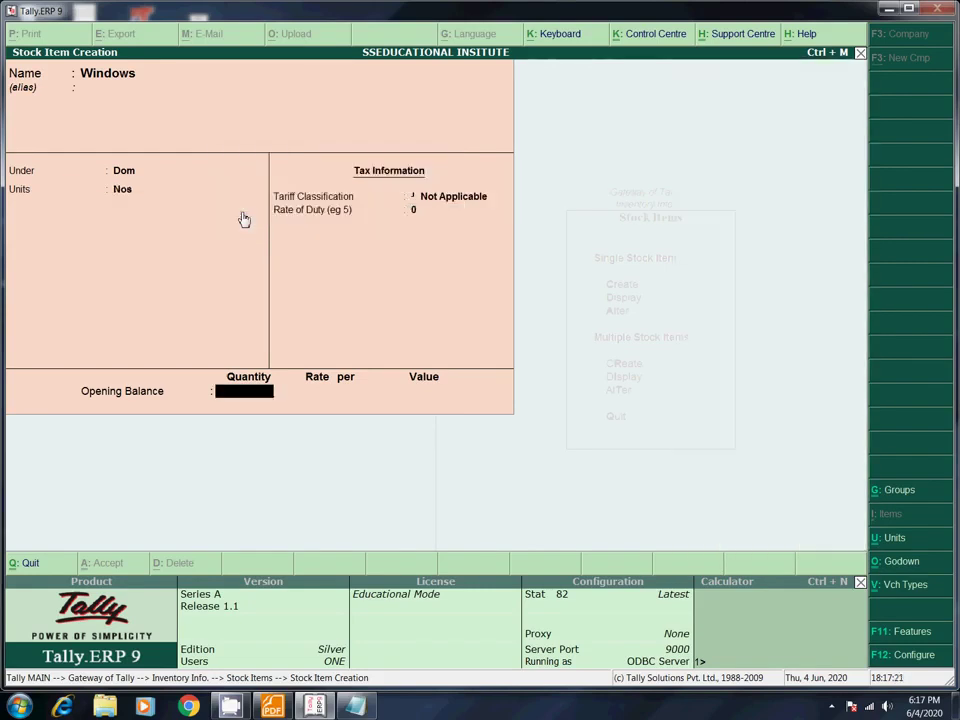
key(alt+Tab)
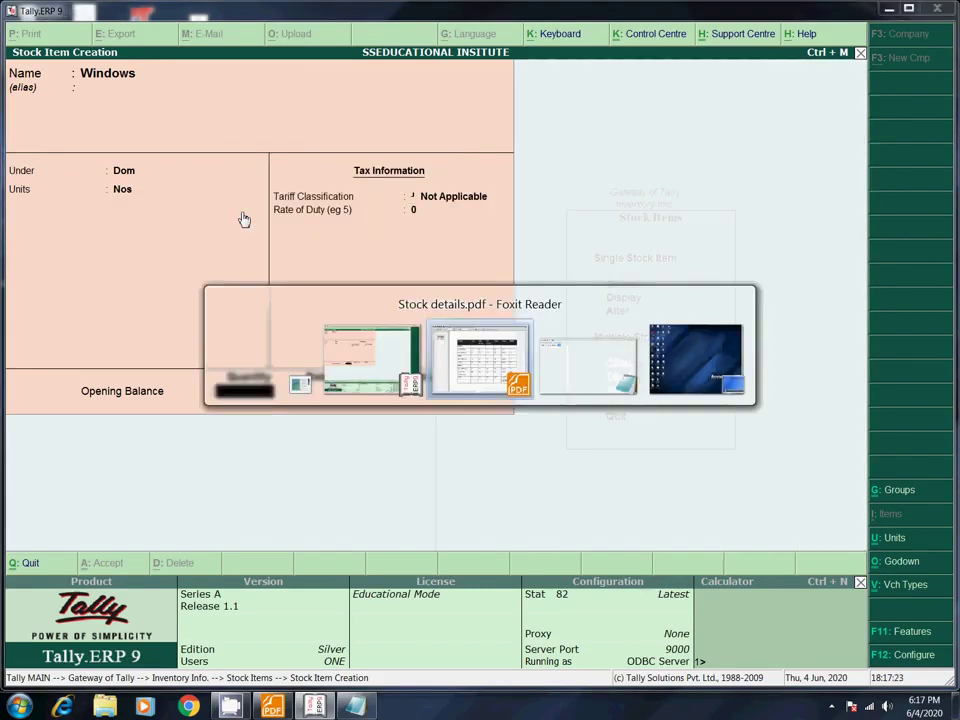
key(alt+Tab)
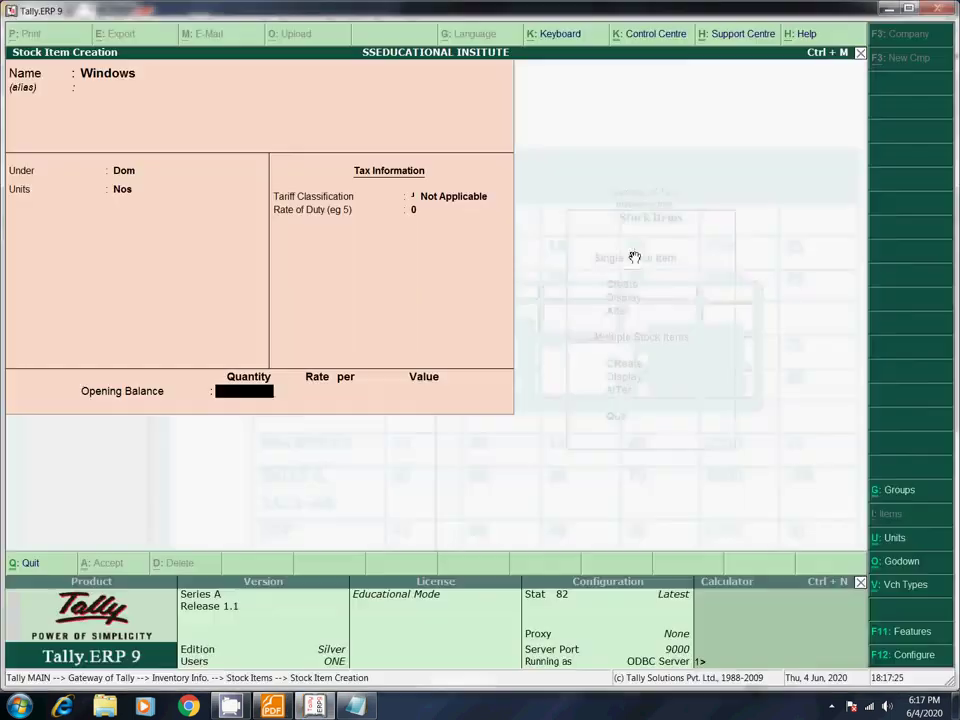
text(50)
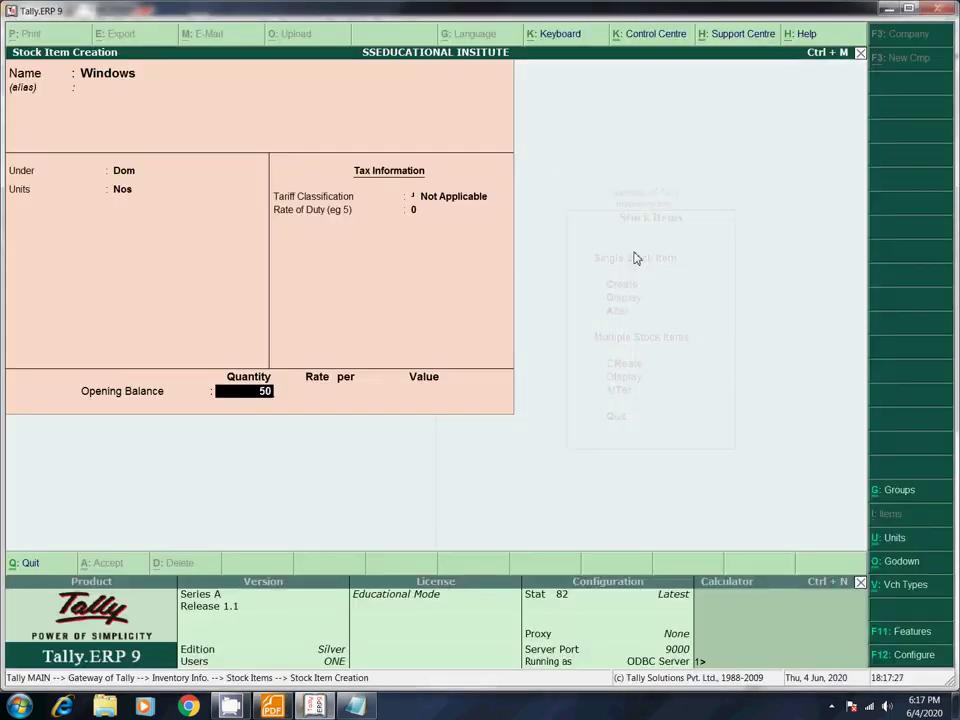
key(Return)
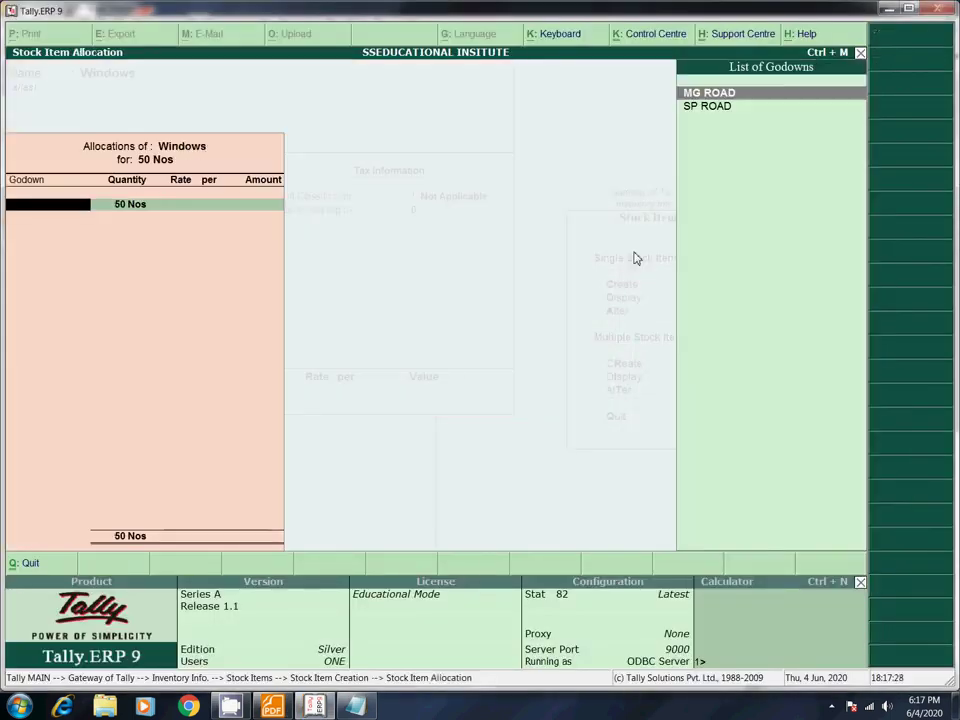
Step: Allocate 40 Nos of Windows to MG ROAD at rate 15
click(725, 93)
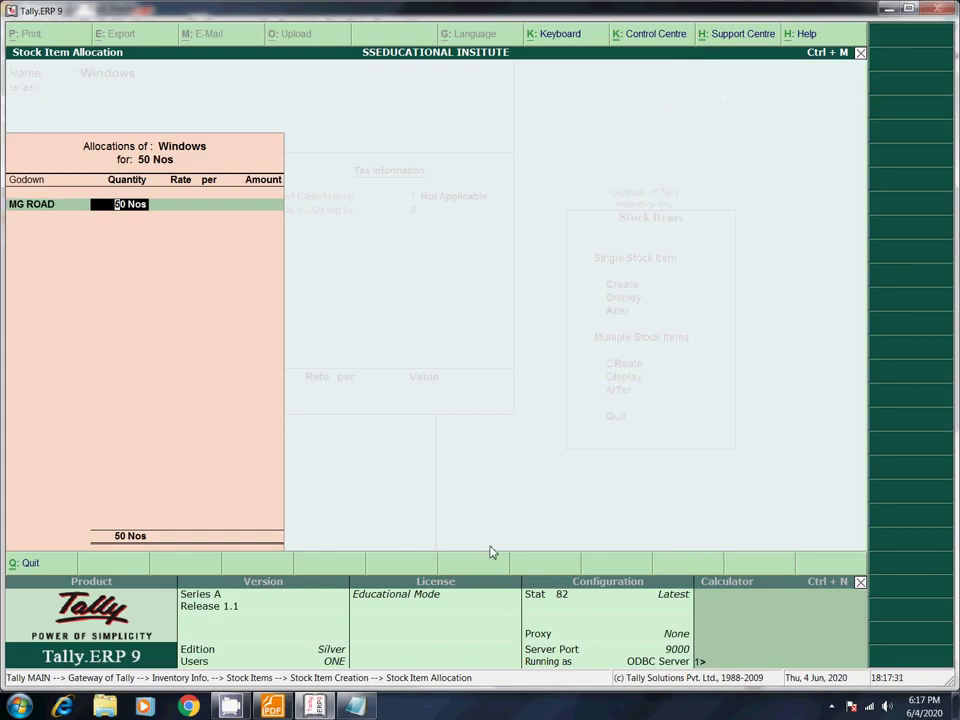
click(272, 706)
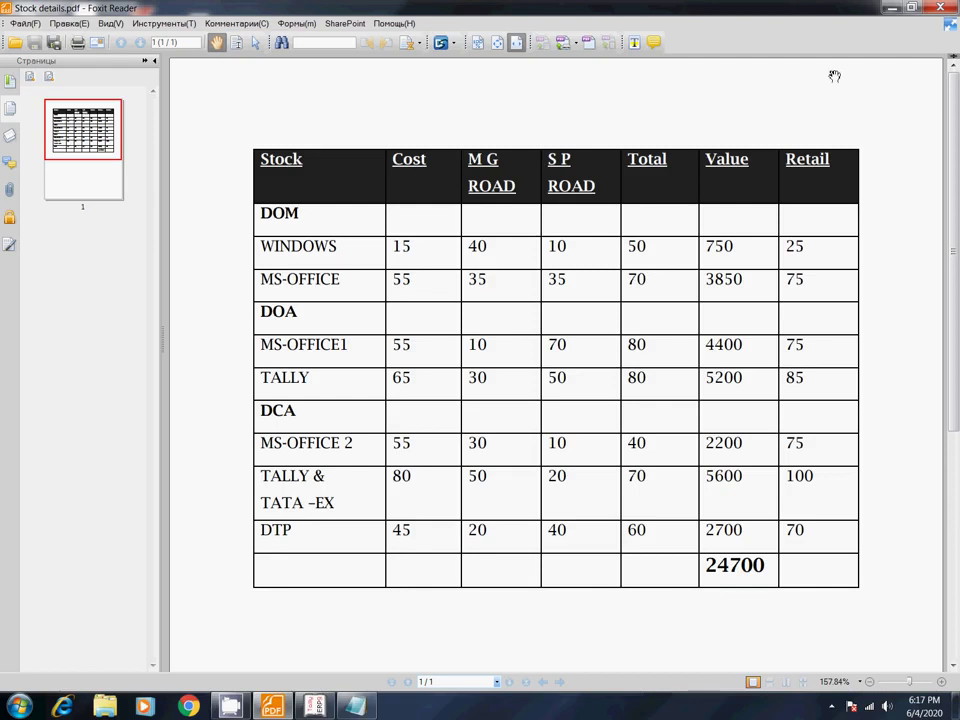
click(887, 8)
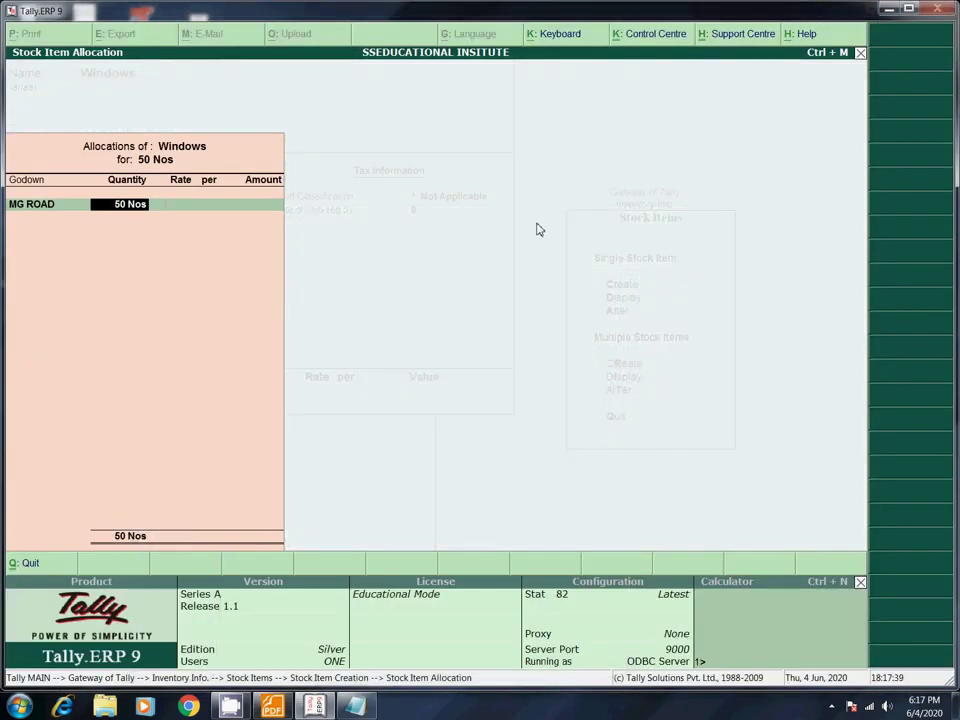
text(40)
key(Return)
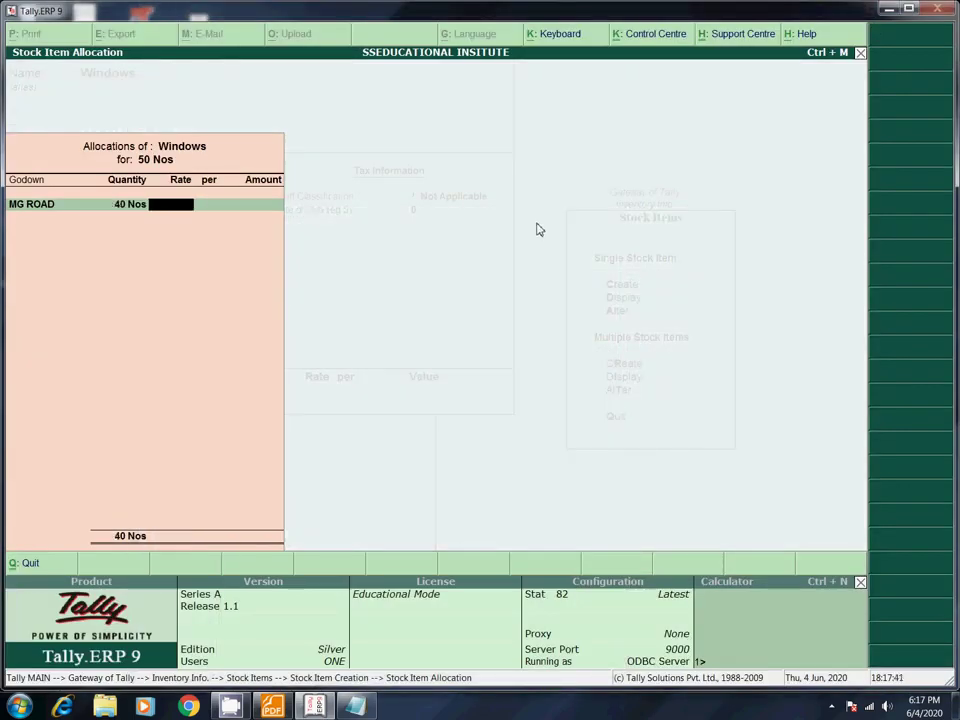
text(15)
key(Return)
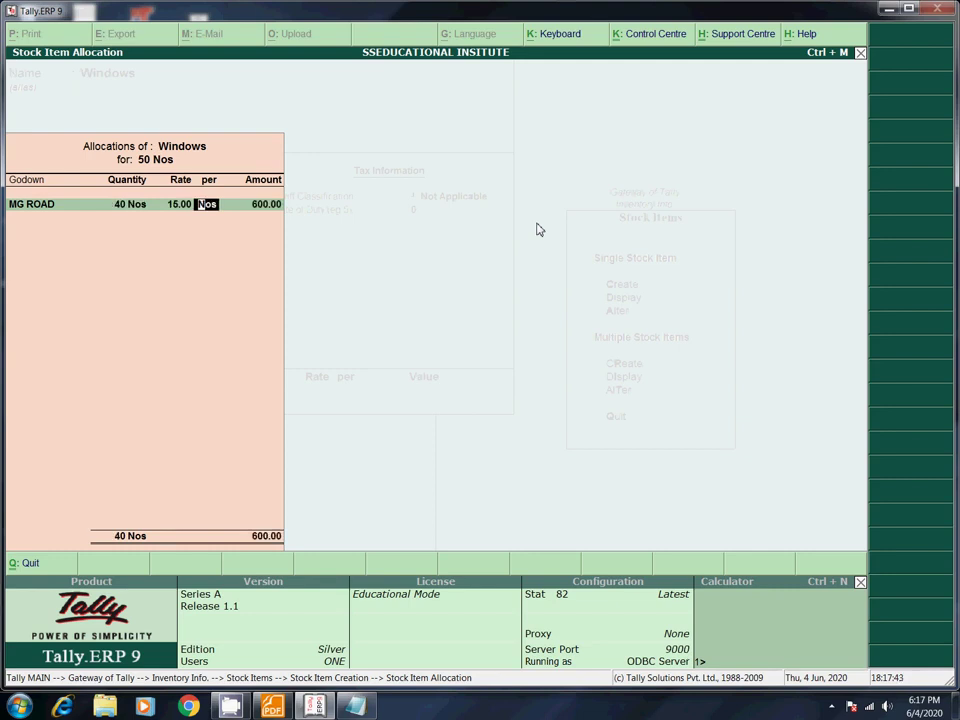
key(Return)
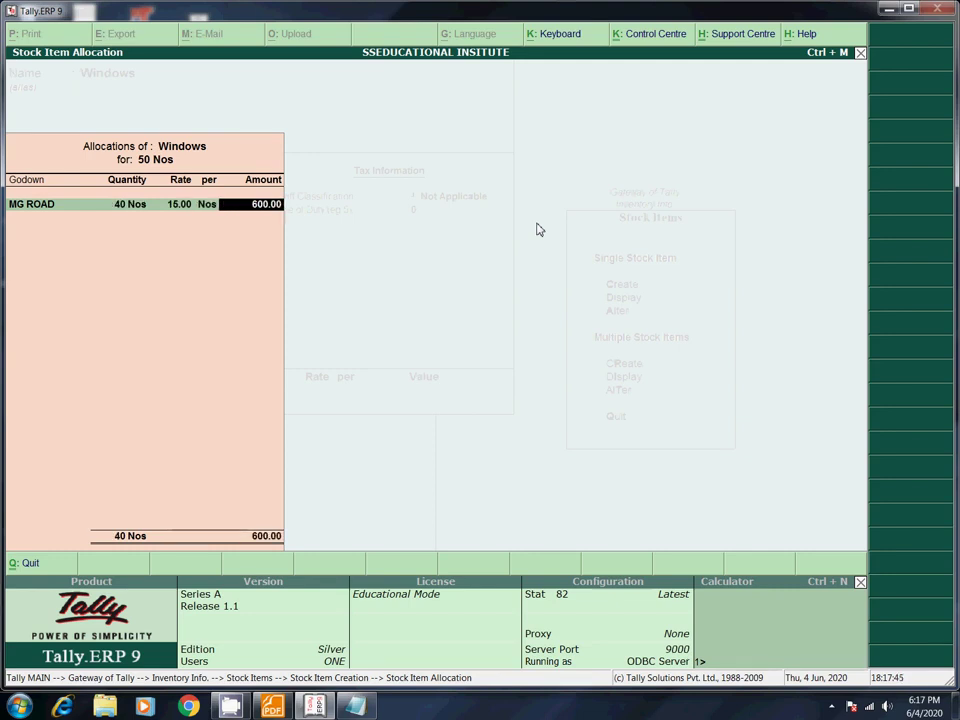
key(Return)
Step: Allocate the remaining 10 Nos to SP ROAD at rate 15
key(Down)
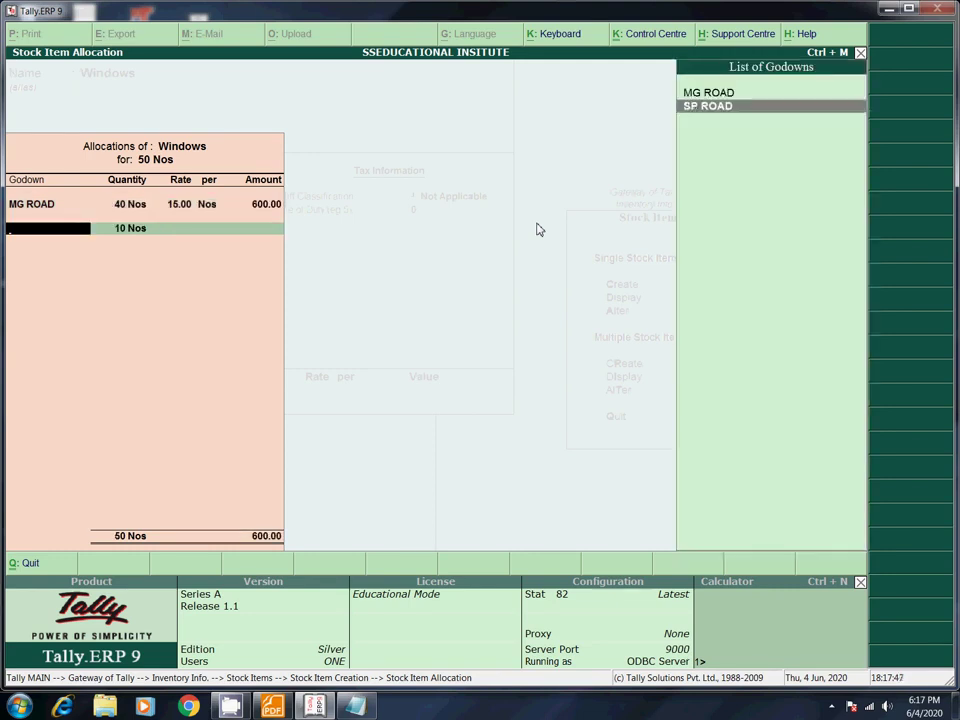
click(705, 108)
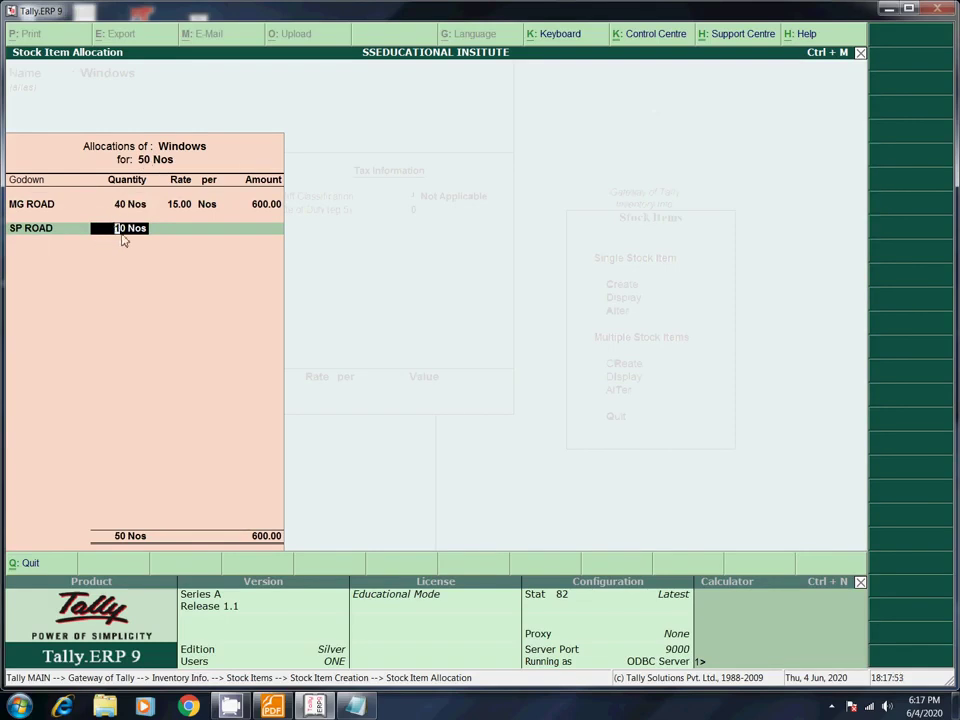
key(Return)
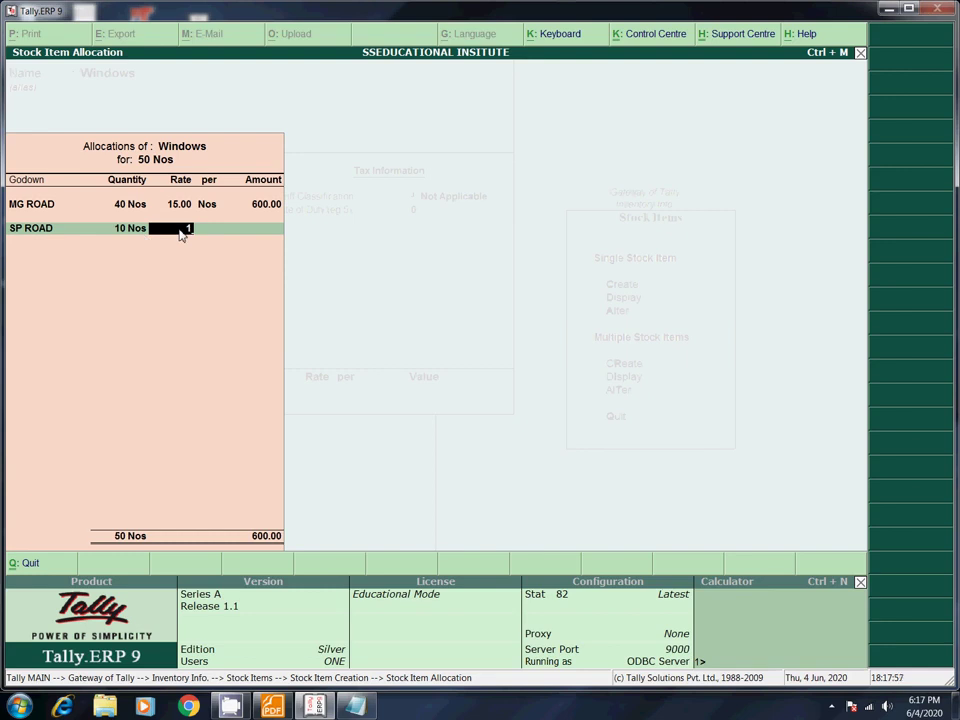
key(Return)
key(alt+Tab)
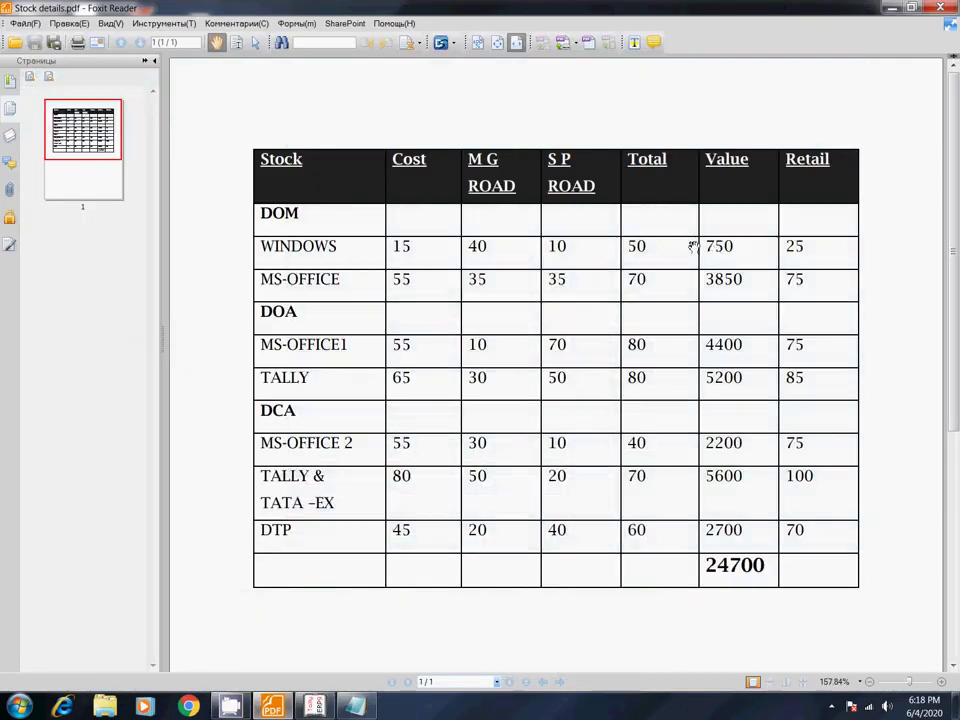
click(315, 706)
Step: Save the Windows item with its 750.00 godown allocation and check the PDF for the next item
key(Return)
key(Return)
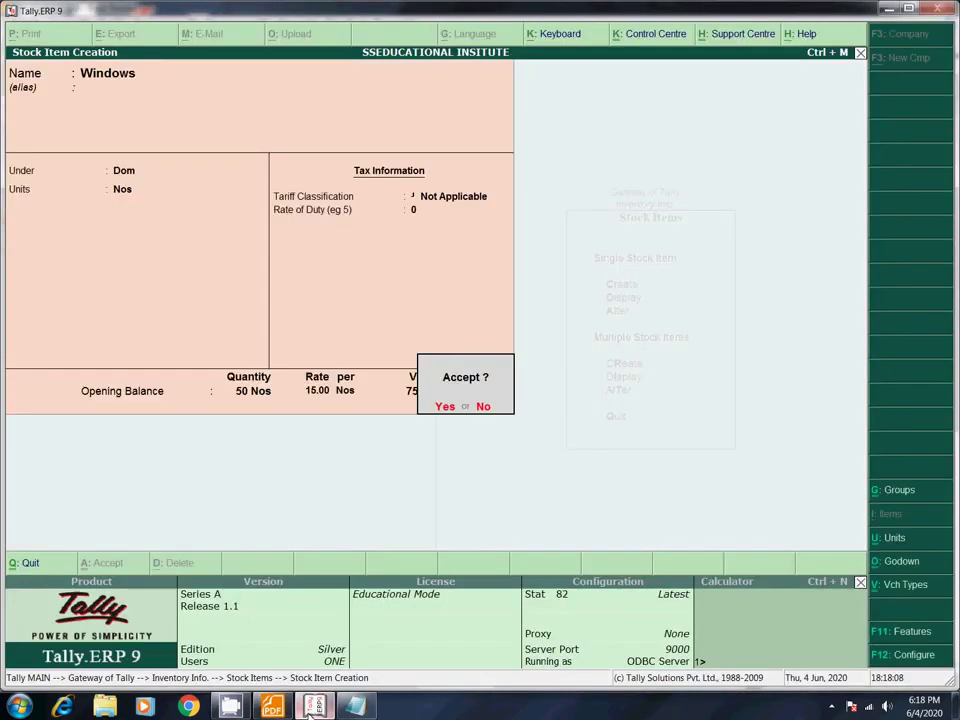
key(Return)
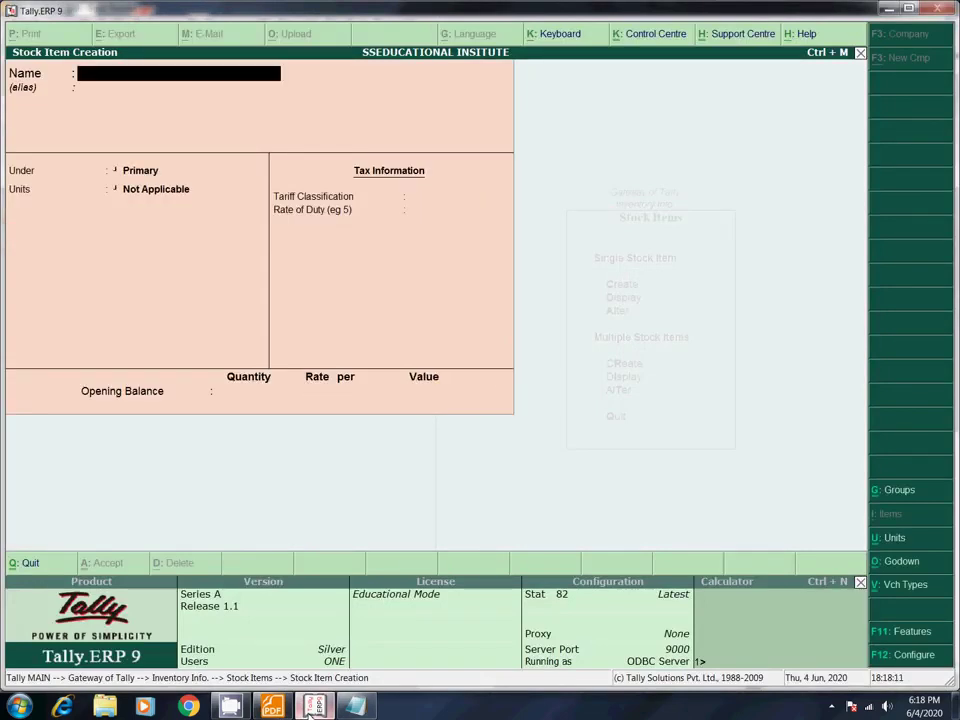
click(272, 706)
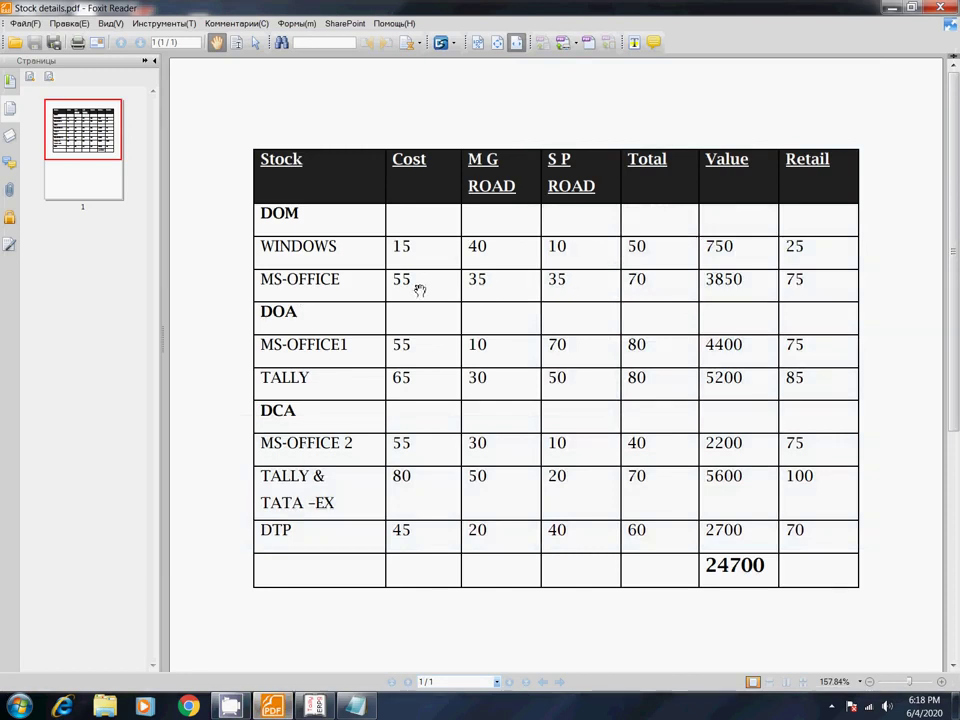
click(890, 8)
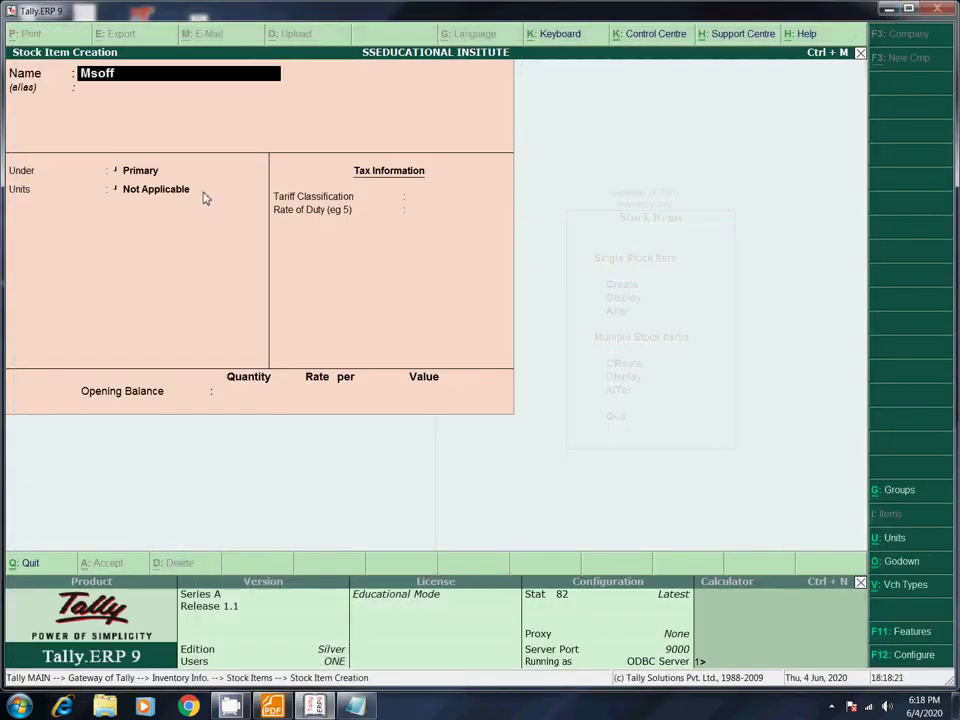
Step: Put Msoffice under the Dom group, correcting its unit from Not Applicable to Nos
key(Return)
key(Return)
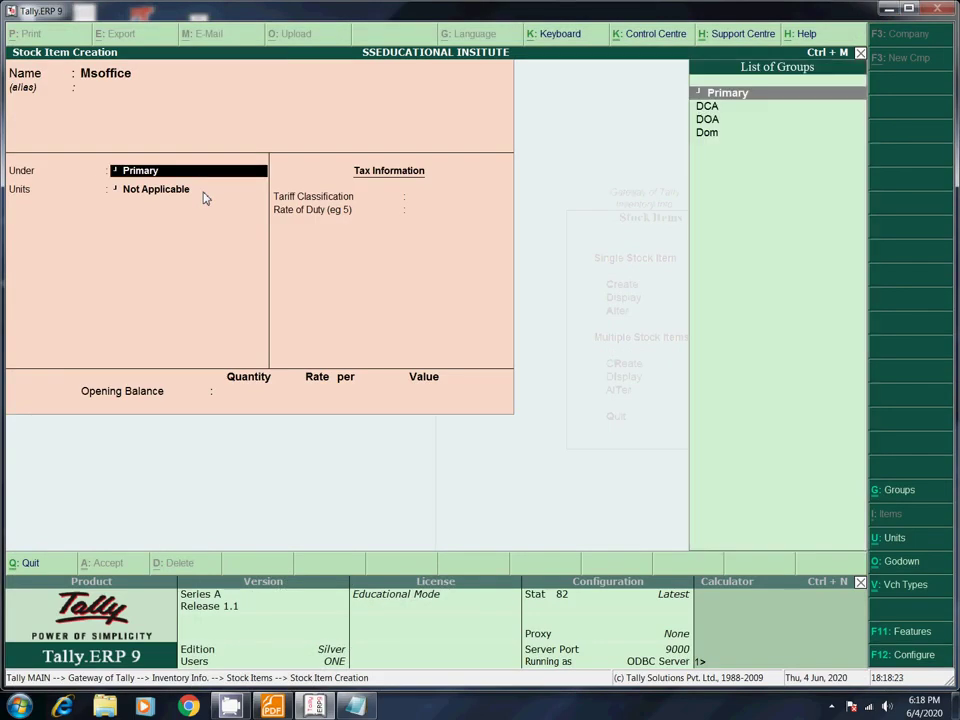
key(Down)
key(Down)
key(Down)
key(Return)
key(Down)
key(Down)
key(Down)
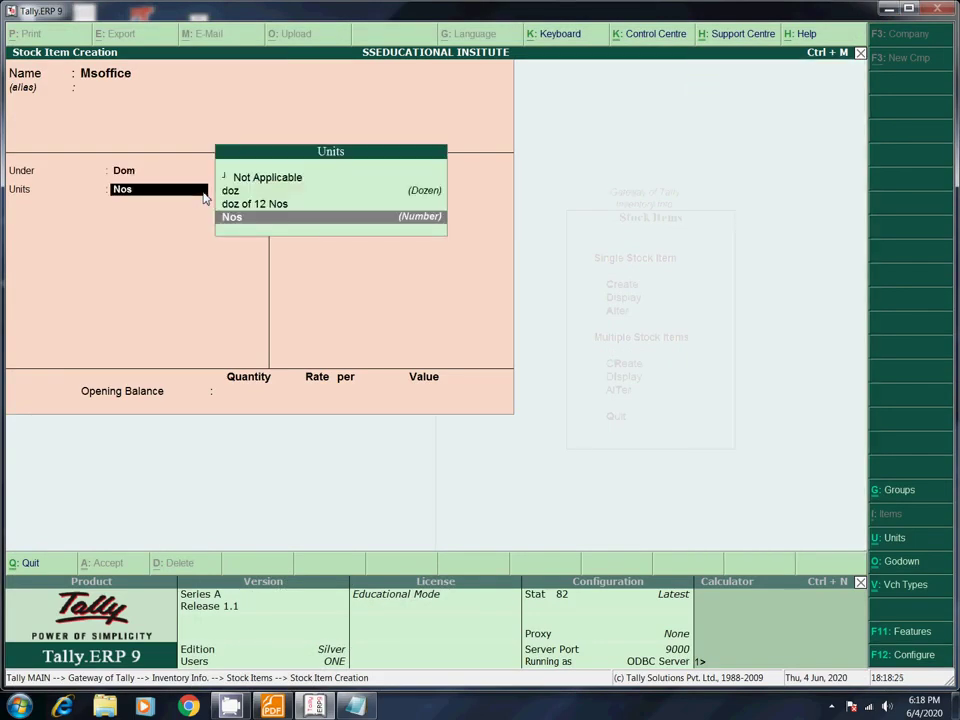
key(Up)
key(Up)
key(Up)
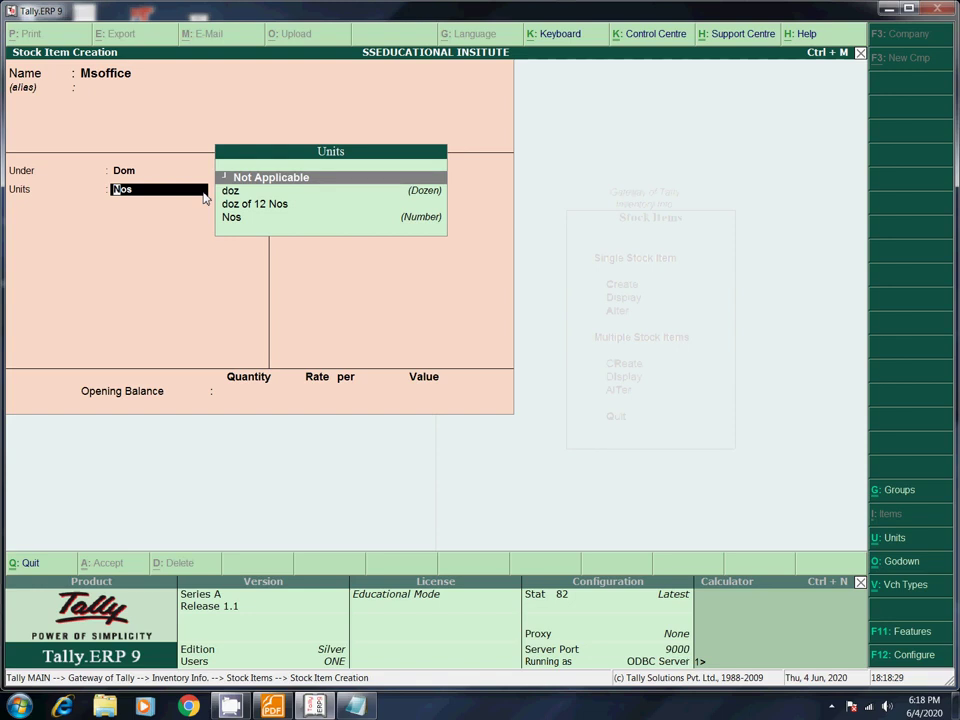
key(Return)
key(Return)
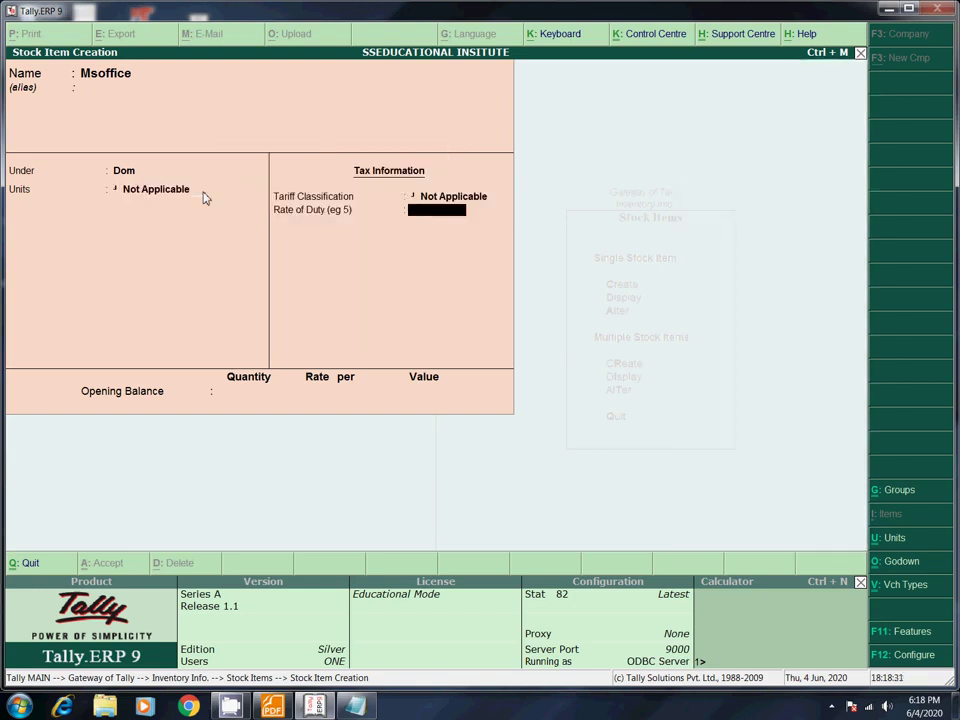
key(Return)
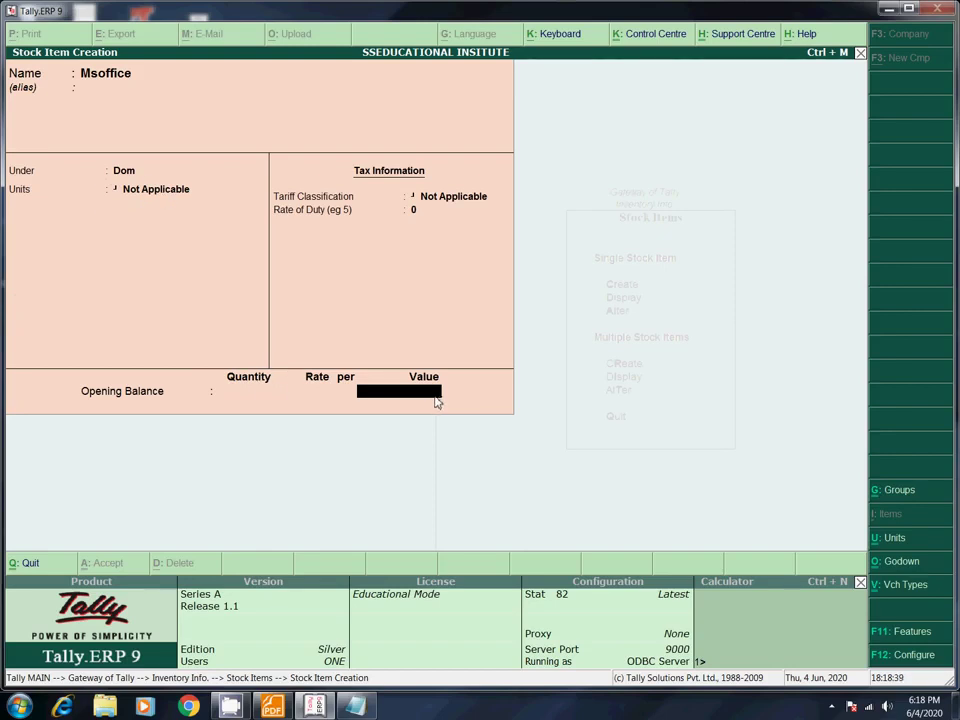
key(BackSpace)
key(BackSpace)
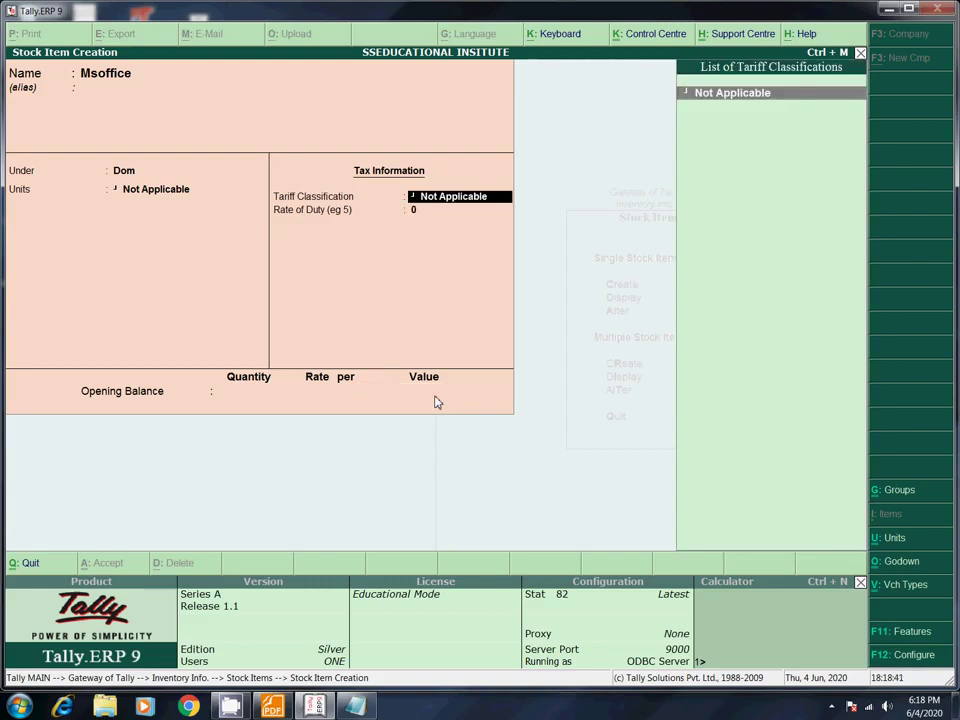
key(BackSpace)
key(Down)
key(Down)
key(Down)
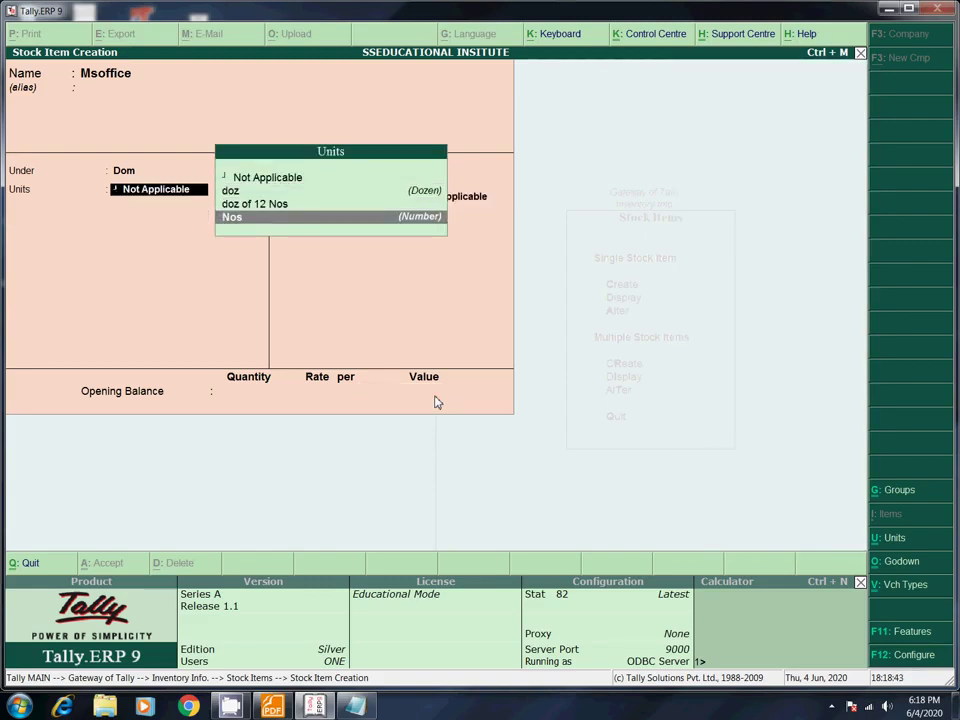
key(Return)
key(Return)
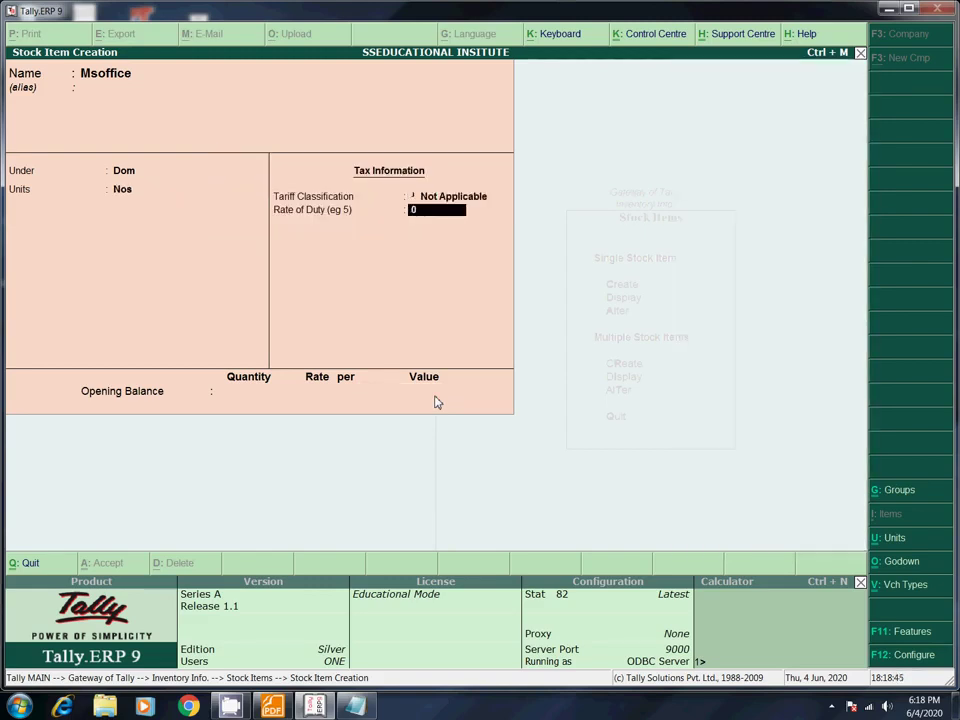
key(Return)
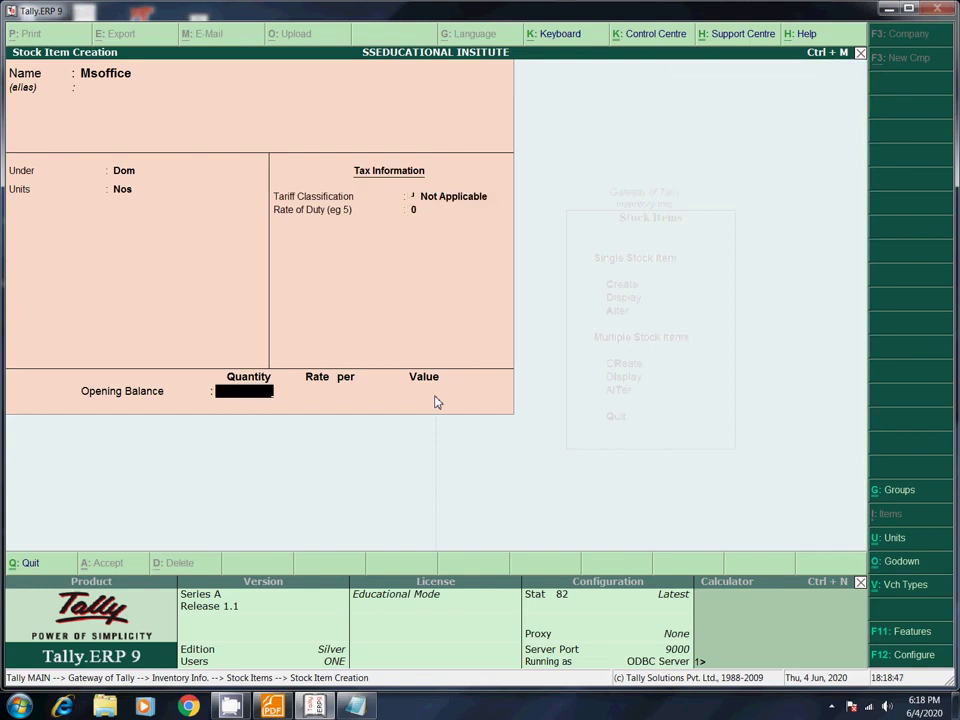
Step: Enter opening quantity 70 and allocate 35 Nos at rate 55 to MG ROAD
text(70)
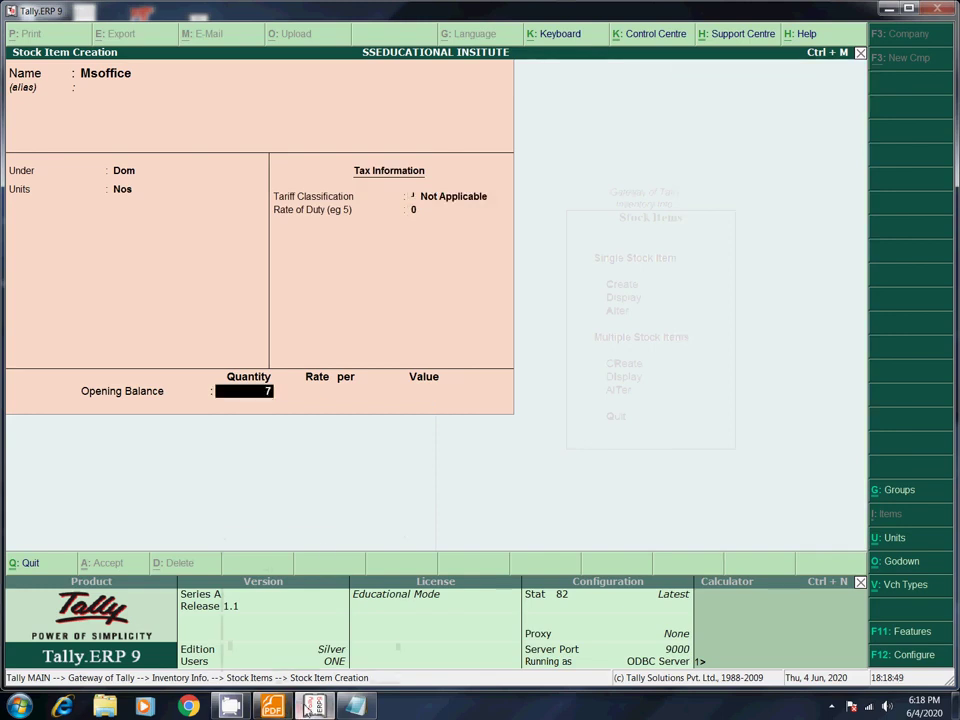
key(Return)
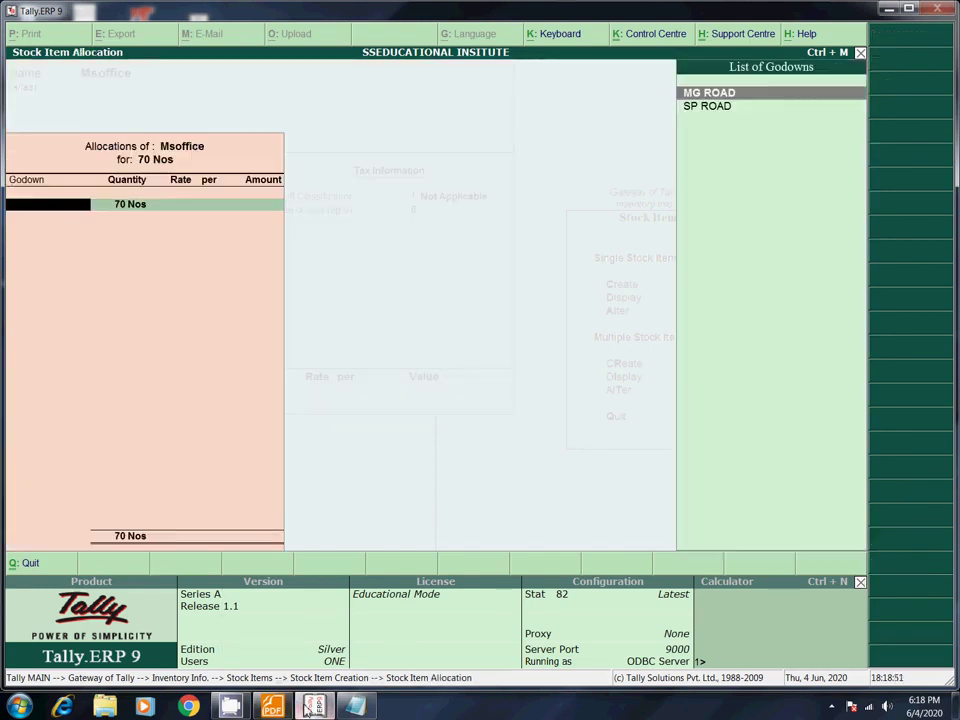
key(Return)
text(35)
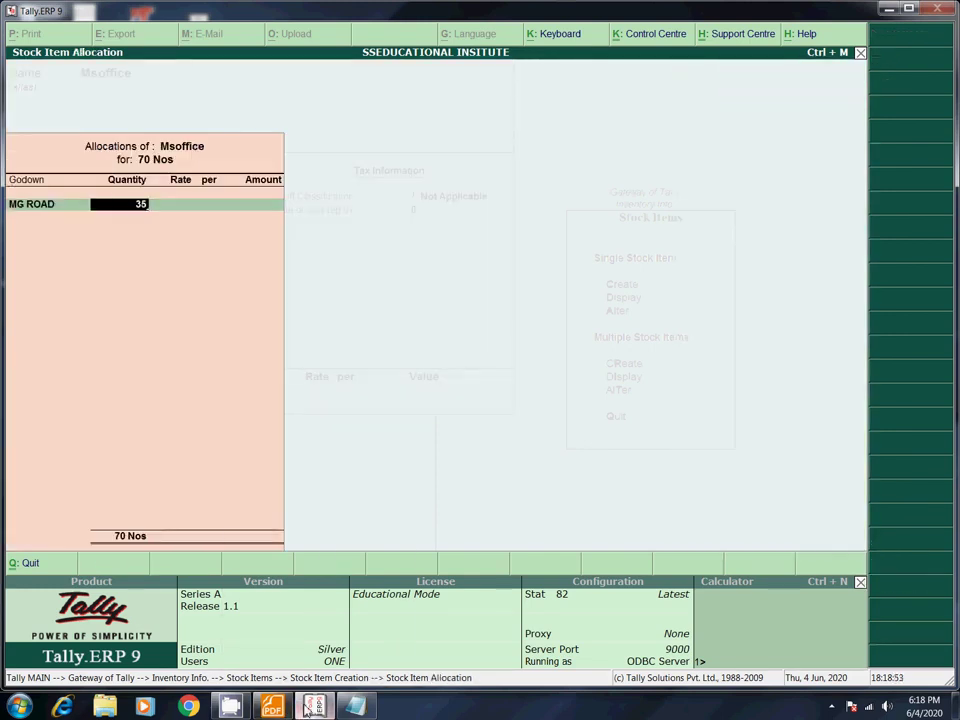
click(273, 705)
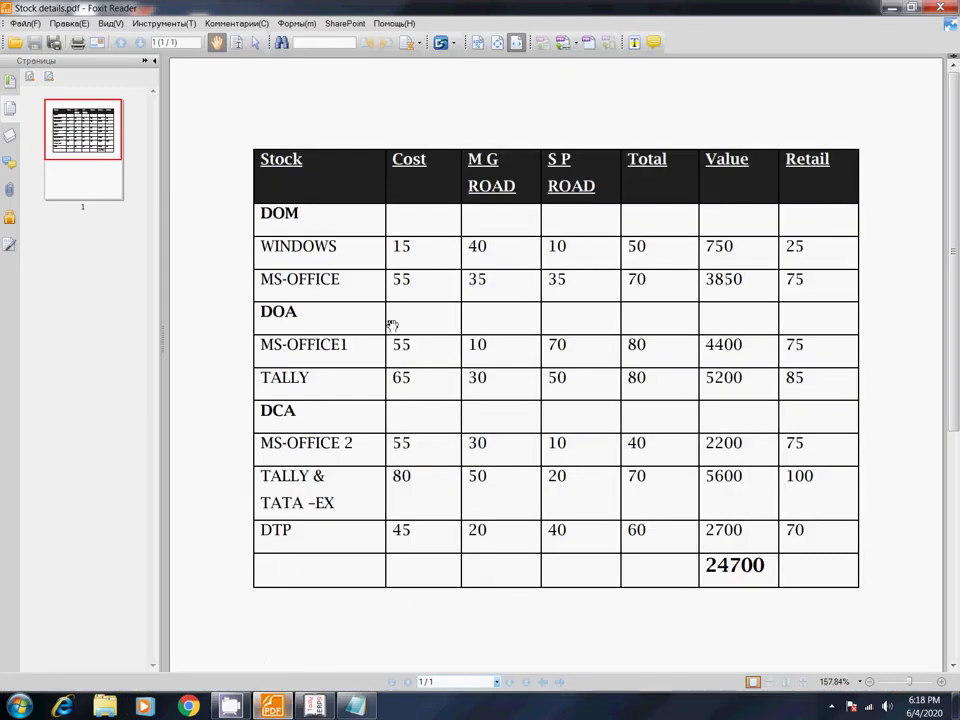
click(315, 705)
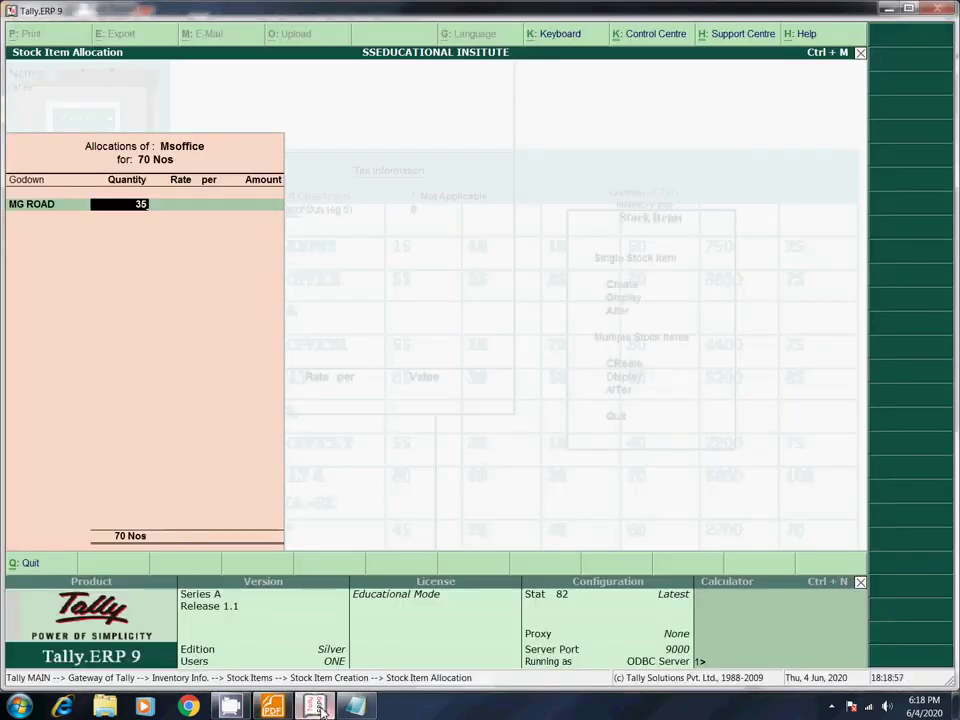
key(Return)
text(55)
key(Return)
key(Return)
key(Return)
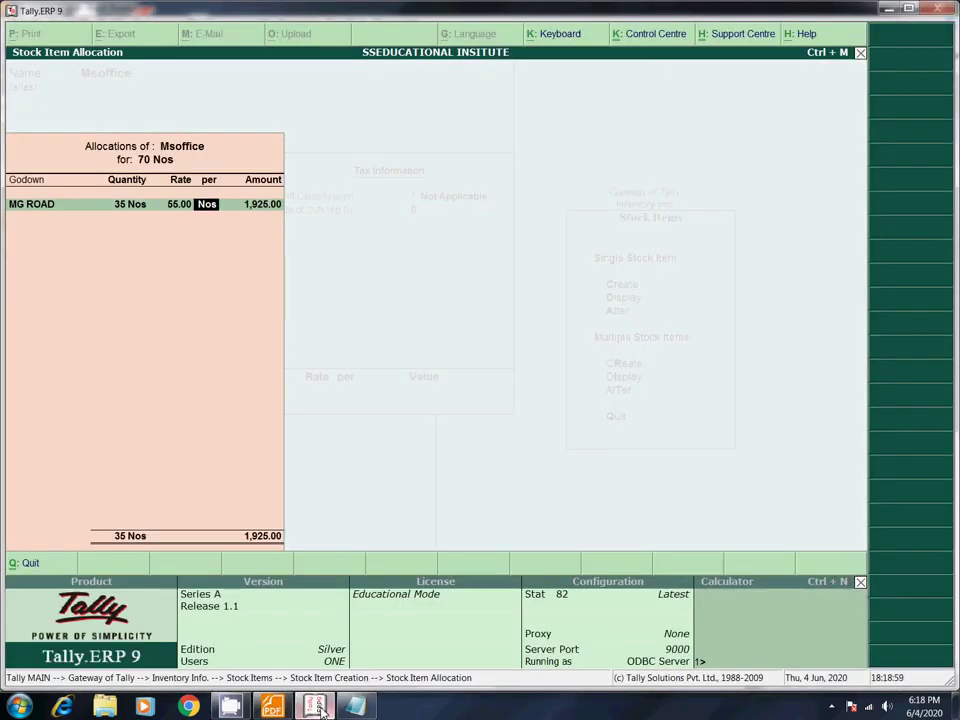
Step: Allocate the remaining 35 Nos to SP ROAD at rate 55
key(Down)
key(Return)
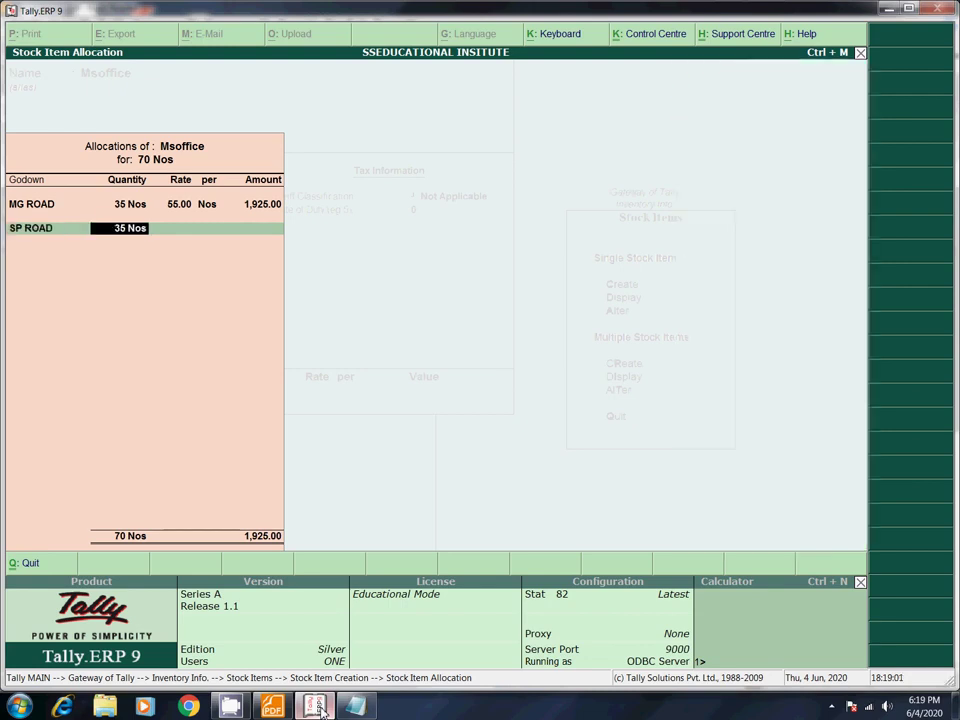
key(Return)
text(55)
key(Return)
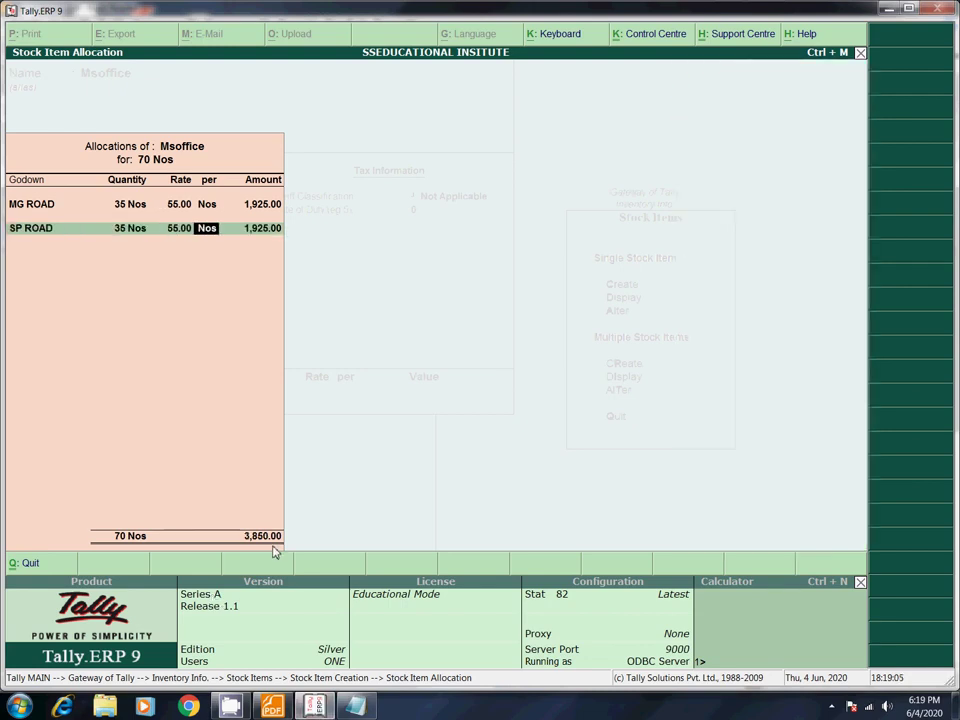
click(272, 708)
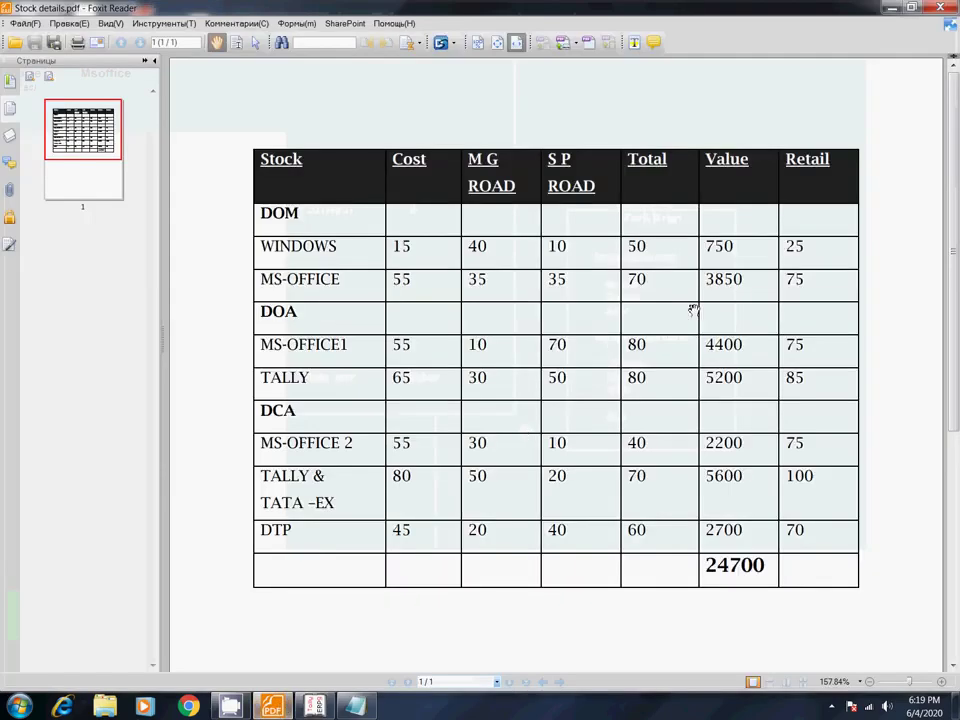
click(315, 708)
key(Return)
key(Return)
key(Return)
key(Return)
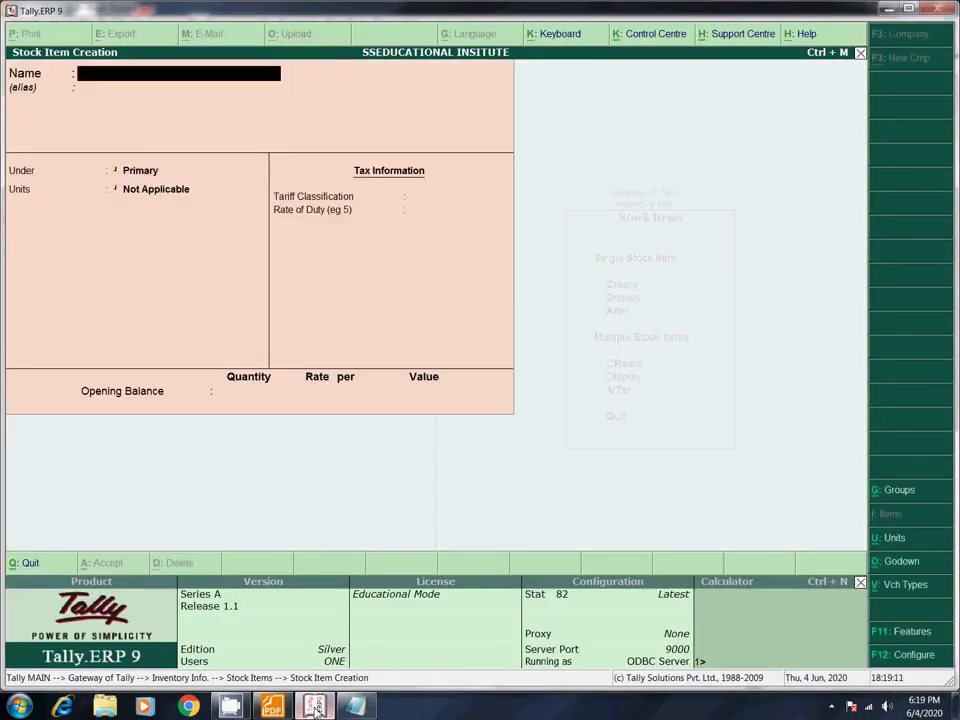
Step: Name the new item Msoffice -1, place it under DOA with unit Nos
click(272, 707)
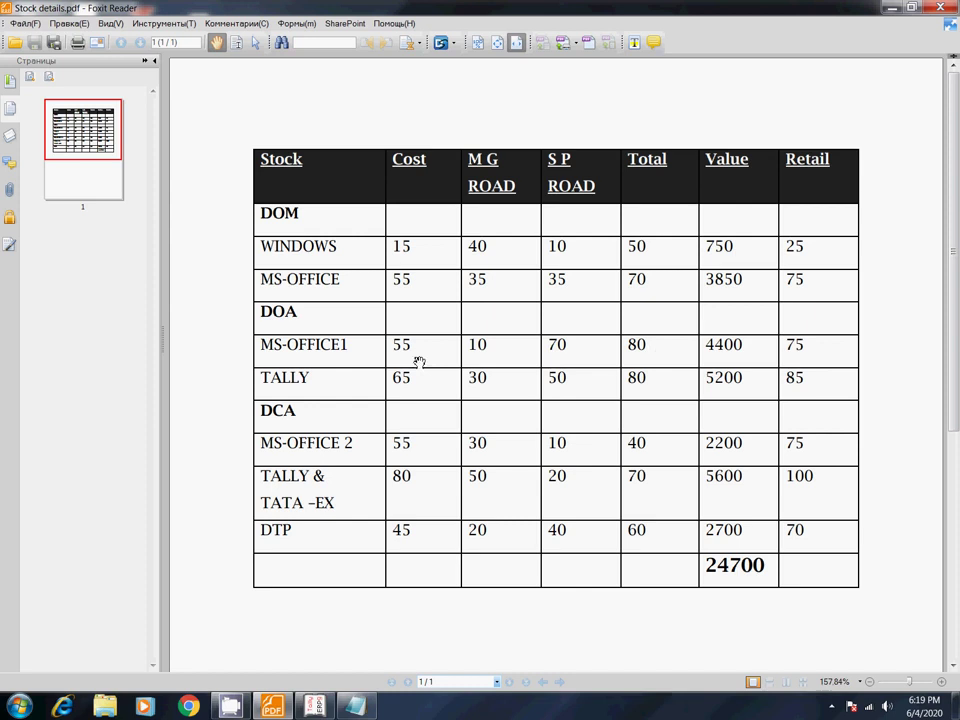
click(313, 708)
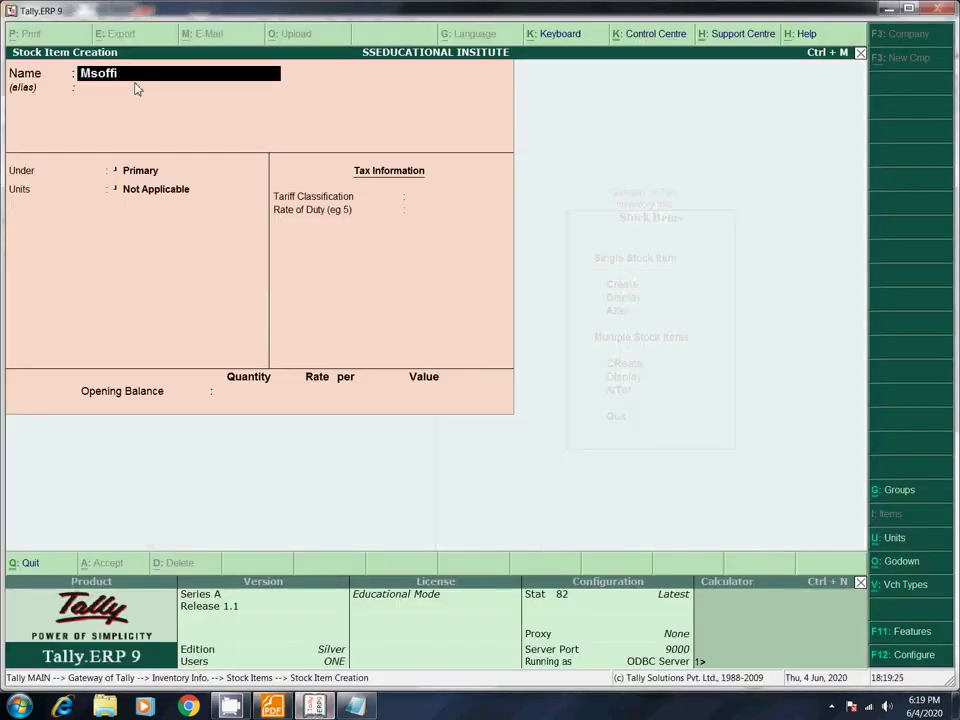
text(-)
key(Return)
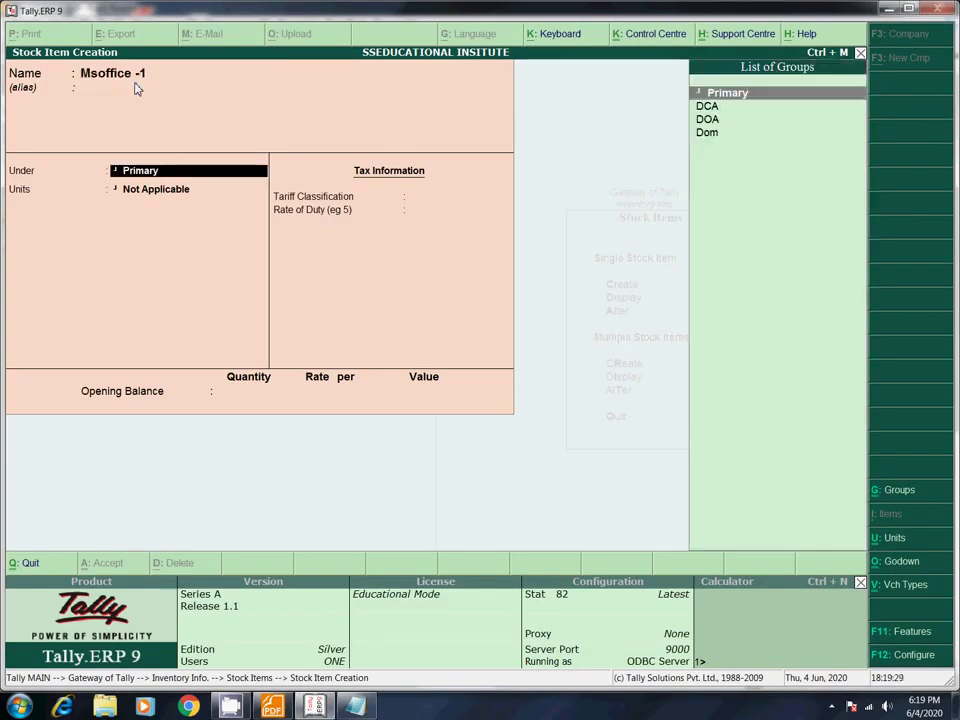
key(Down)
key(Down)
key(Return)
key(Down)
key(Down)
key(Down)
key(Return)
key(Return)
key(Return)
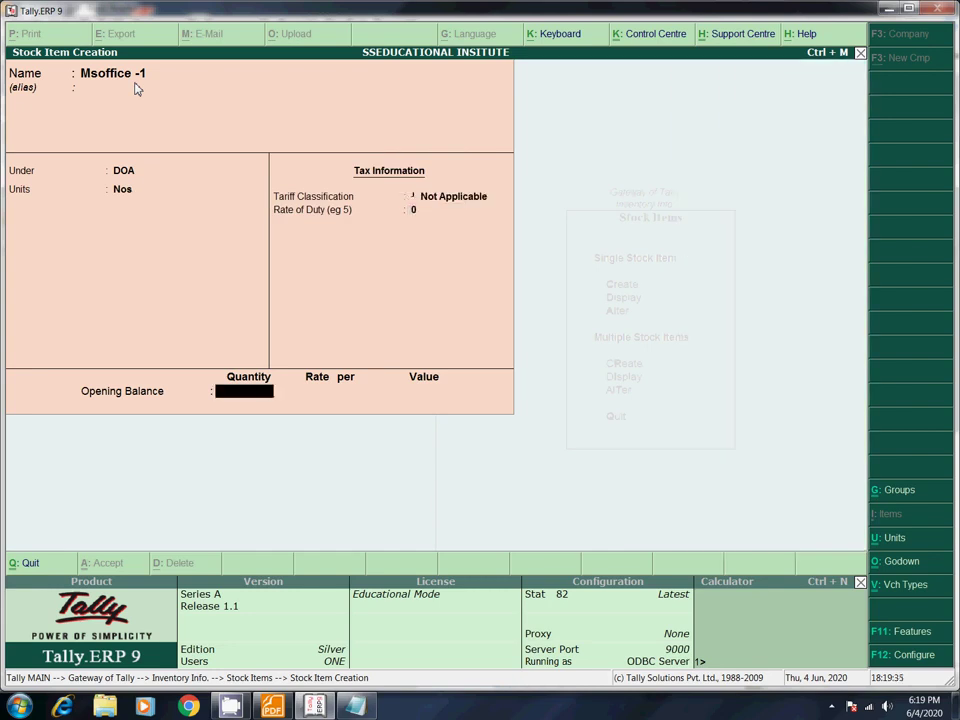
Step: Enter opening quantity 80 and allocate 10 Nos at rate 55 to MG ROAD
key(alt+Tab)
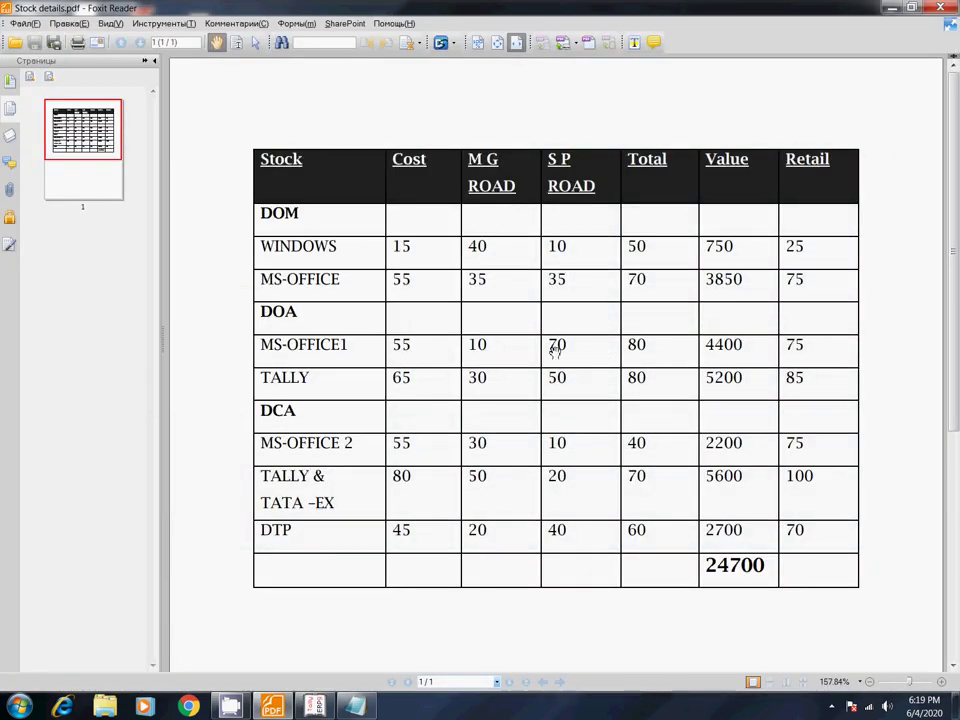
key(alt+Tab)
text(8)
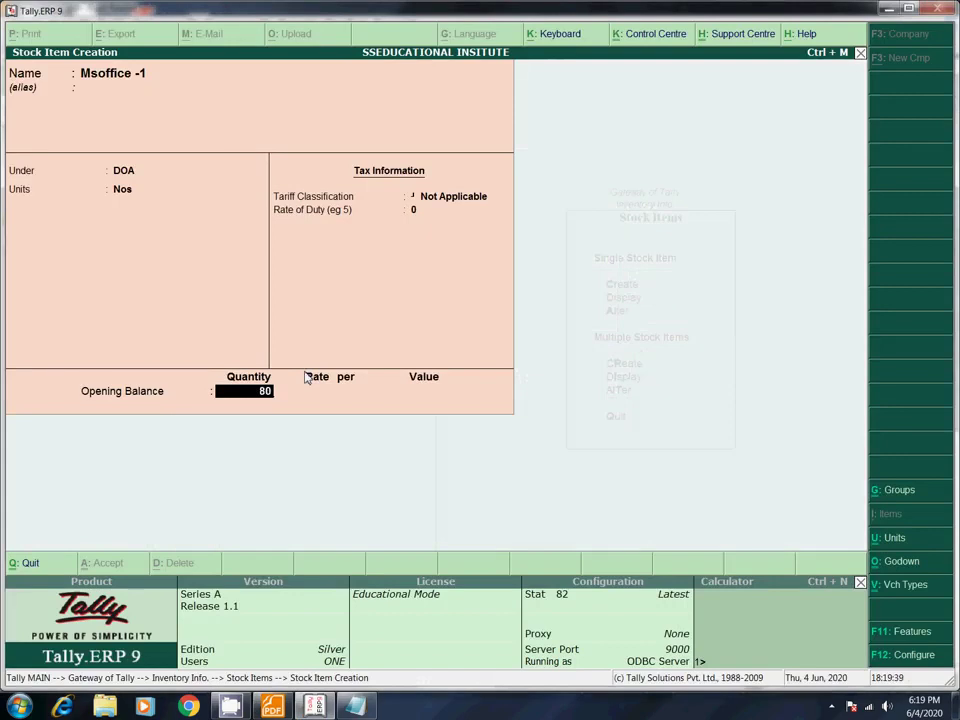
key(Return)
key(Return)
text(1)
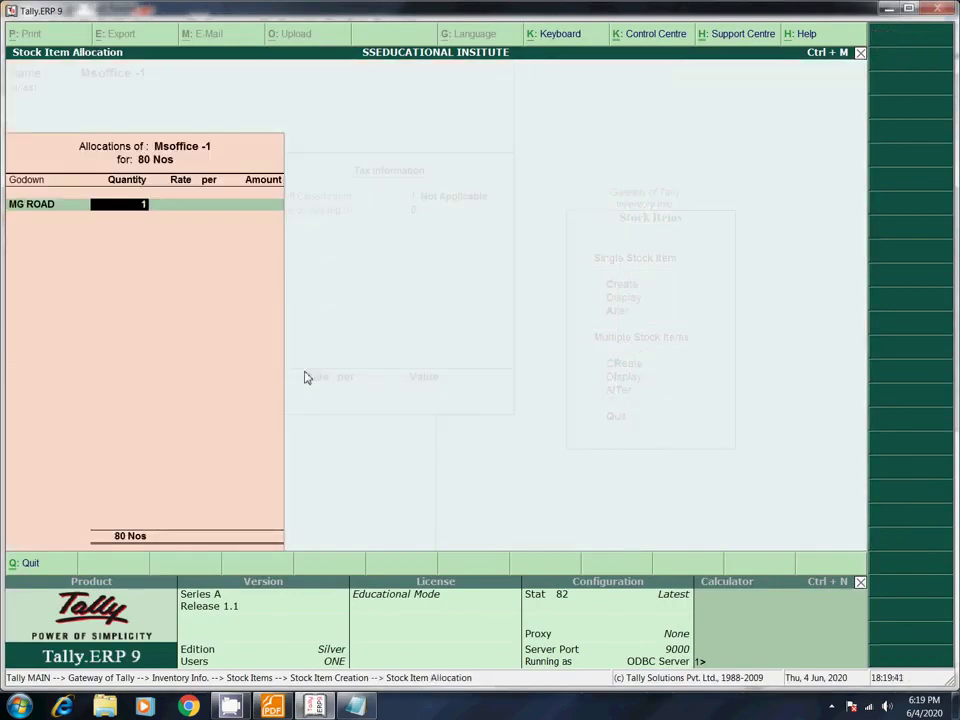
text(0)
key(Return)
key(alt+Tab)
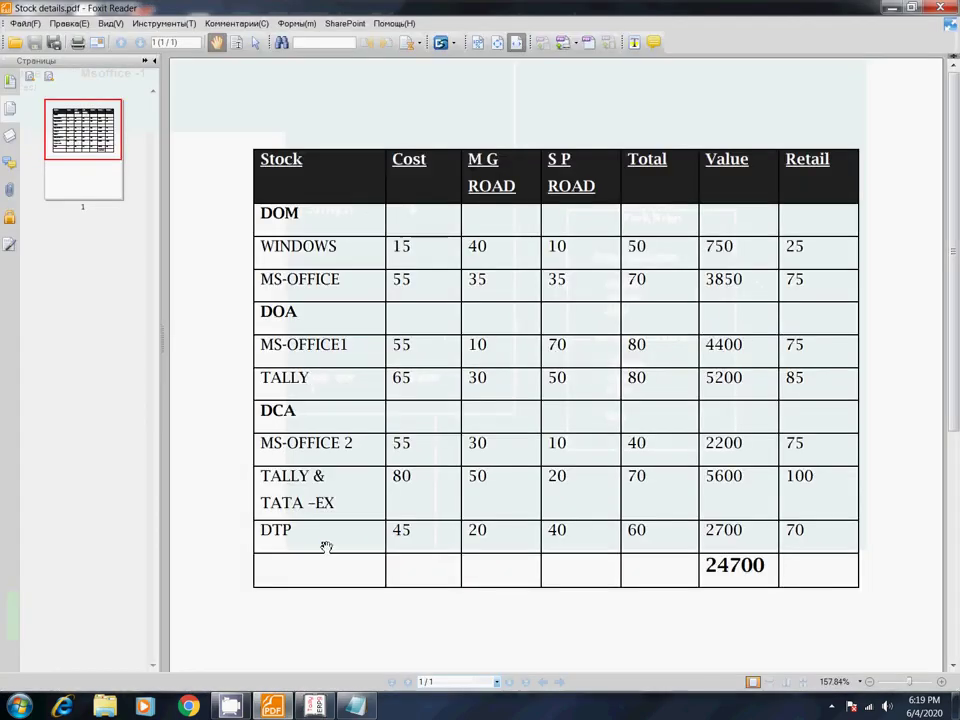
key(alt+Tab)
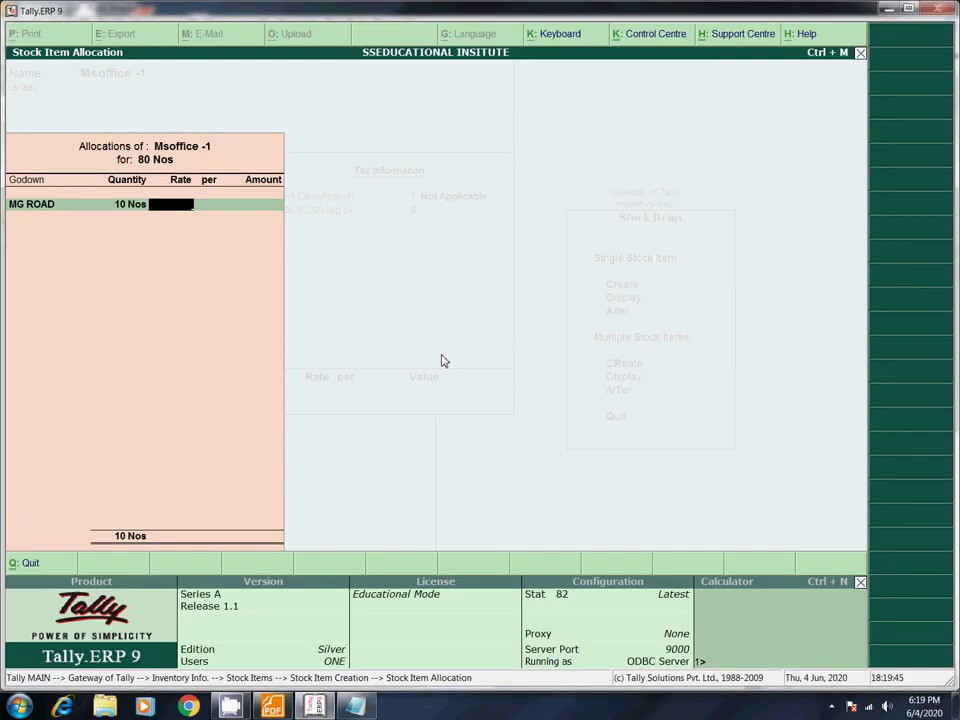
text(55)
key(Return)
key(Return)
key(Return)
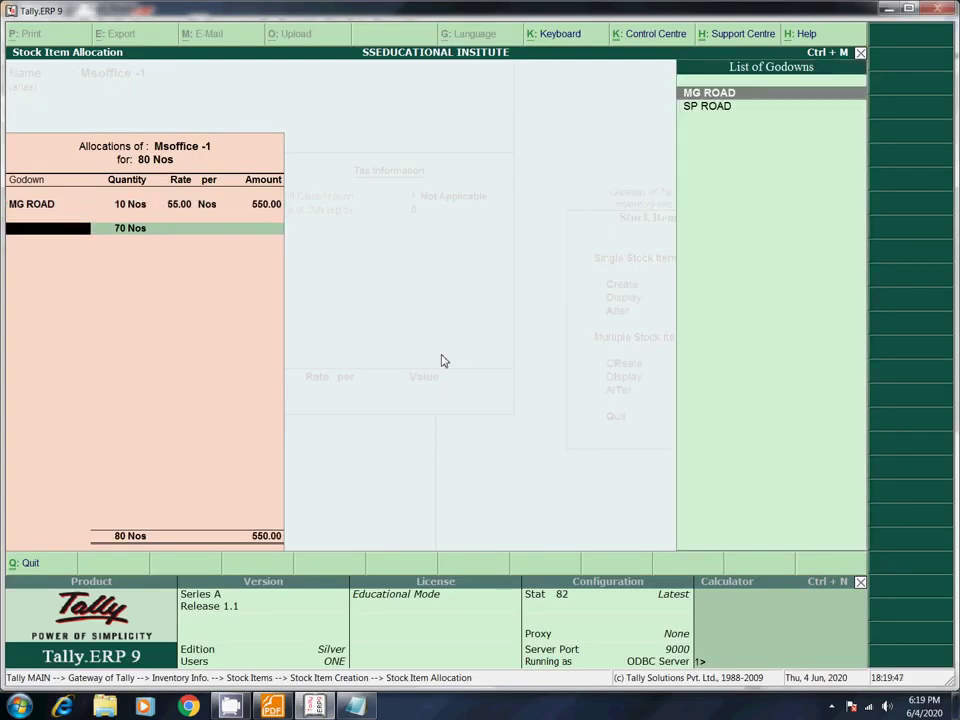
Step: Allocate the remaining 70 Nos to SP ROAD at 55 and save Msoffice -1 (4,400)
key(Down)
key(Return)
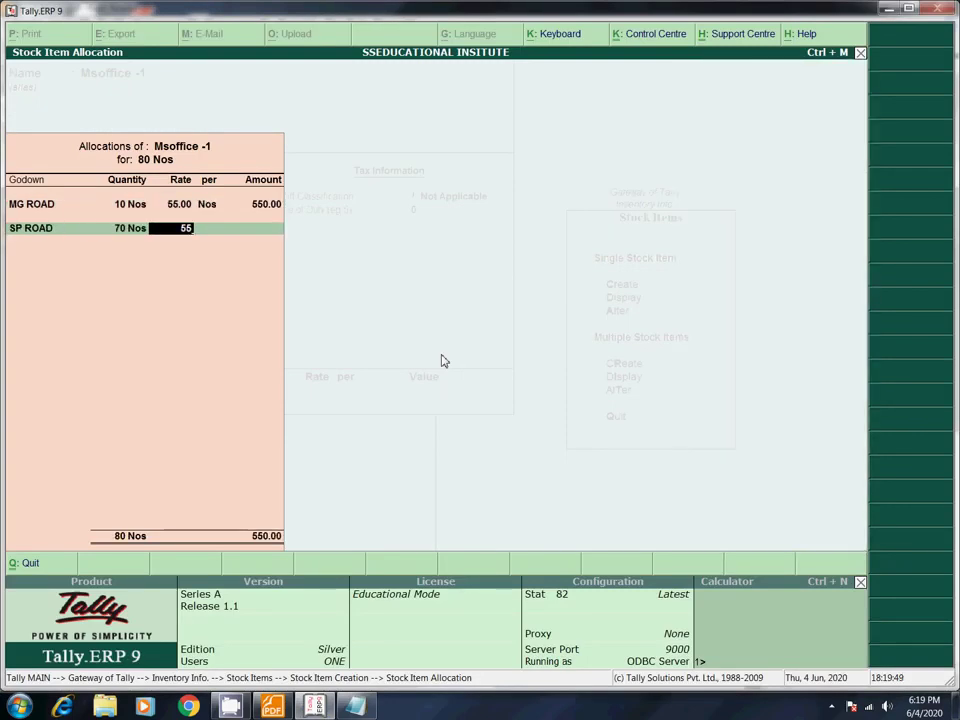
text(55)
key(Return)
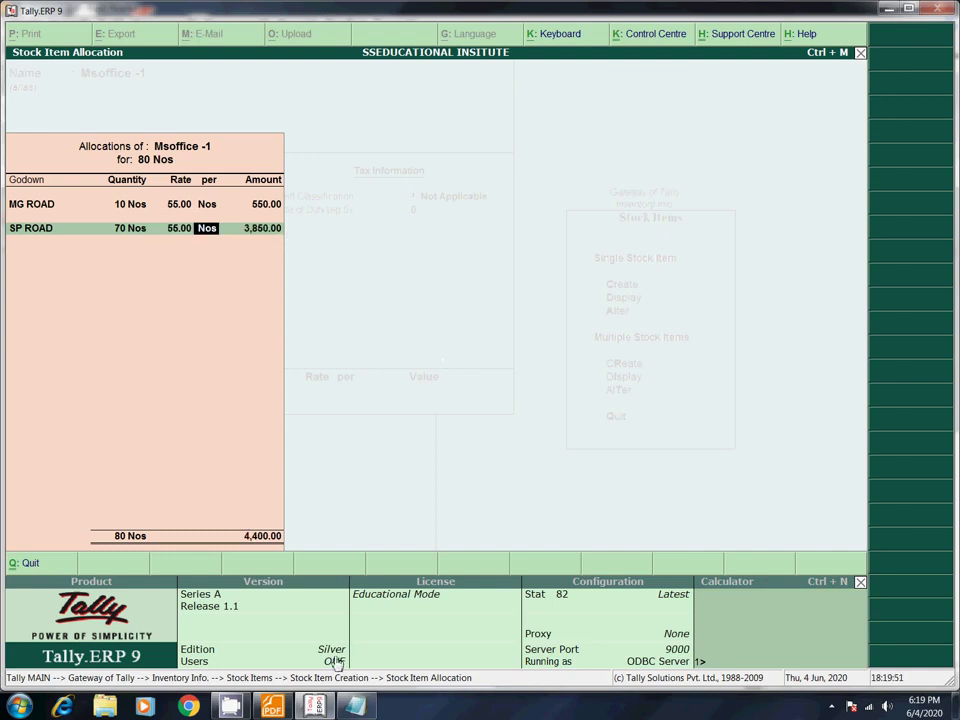
click(272, 706)
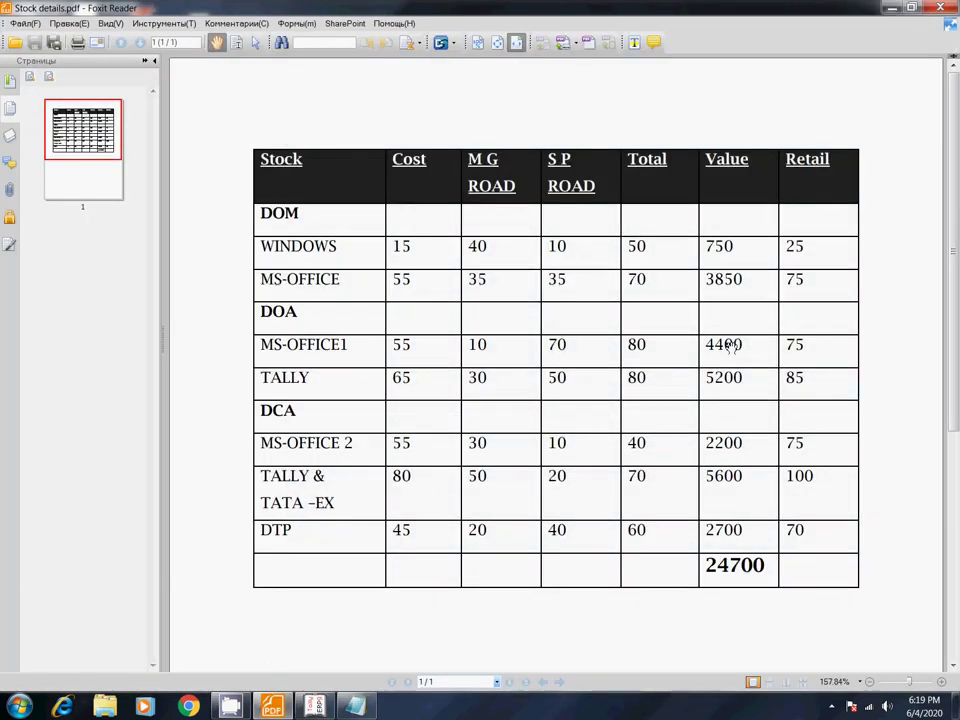
key(alt+Tab)
key(Return)
key(Return)
key(Return)
key(Return)
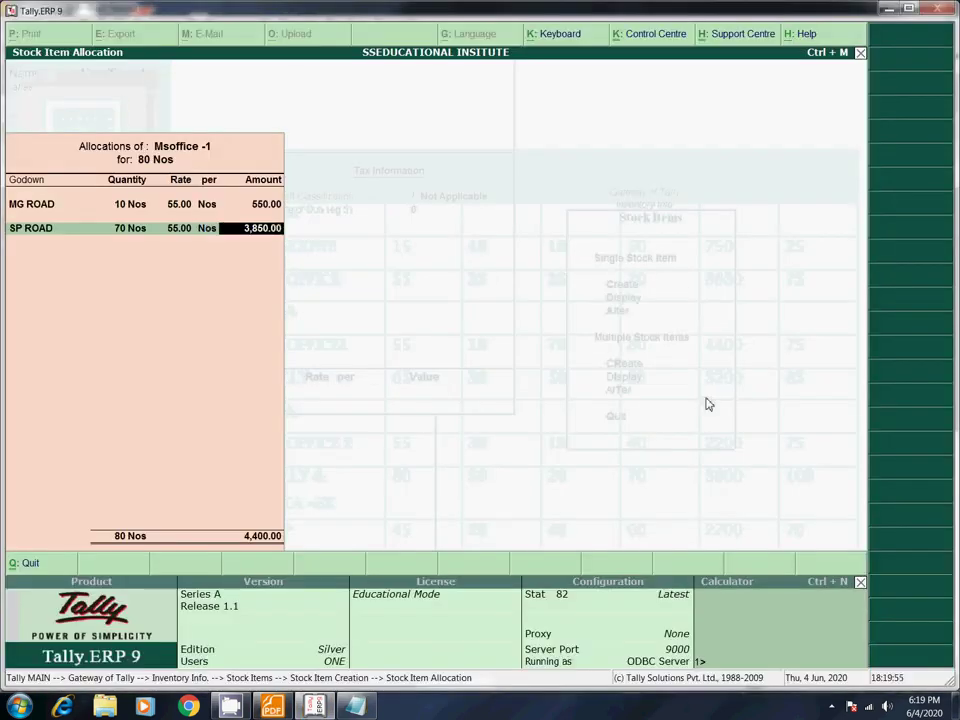
key(alt+Tab)
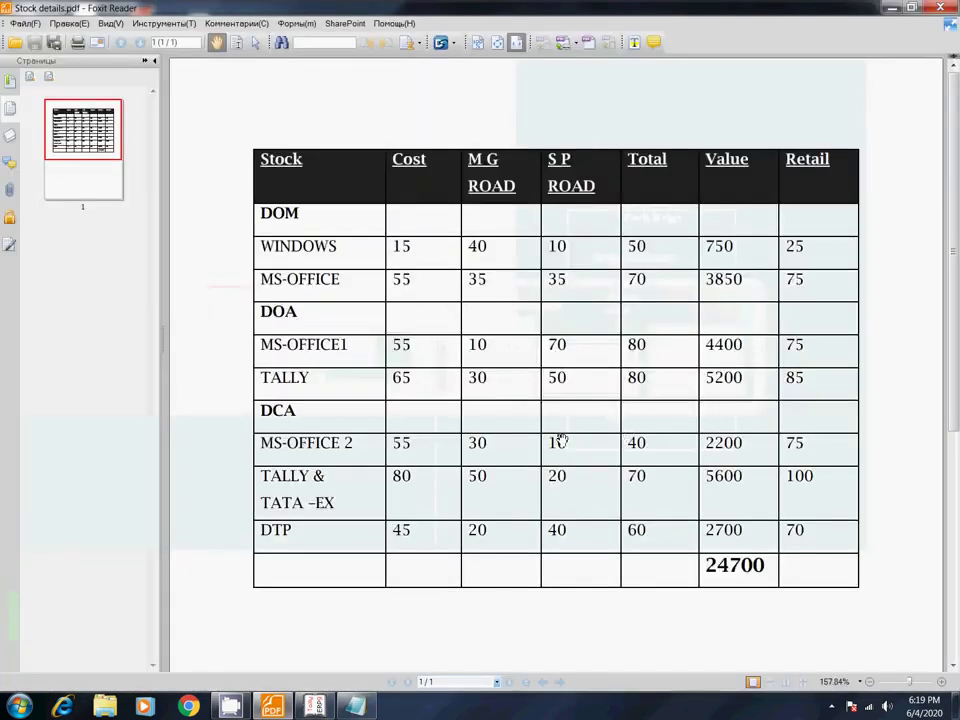
key(alt+Tab)
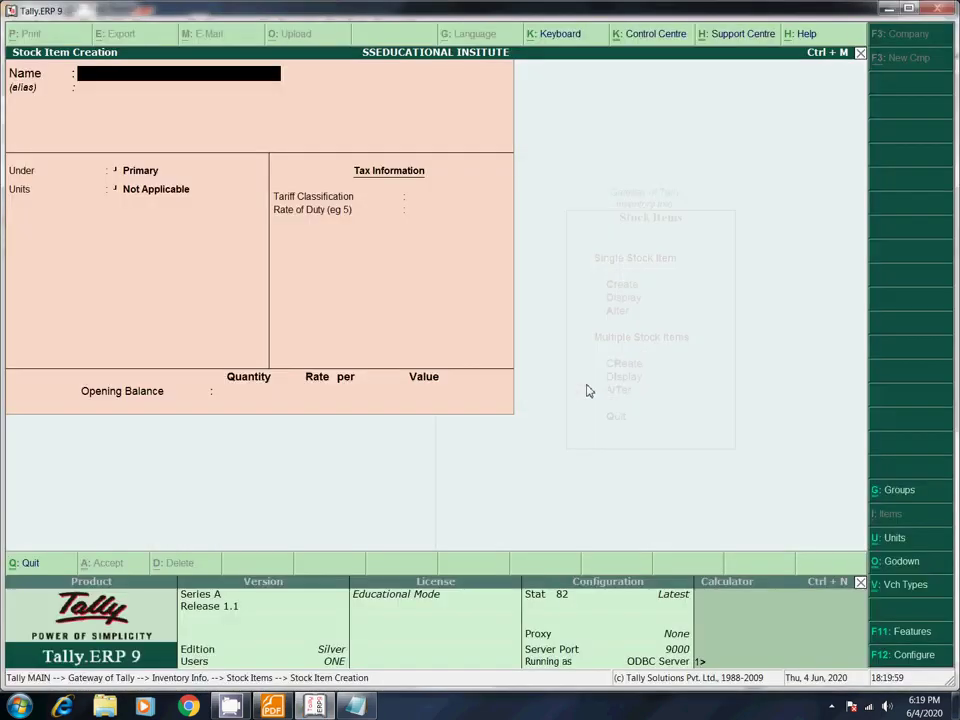
Step: Name the item Tally, place it under DOA with unit Nos
key(Return)
key(Return)
key(Return)
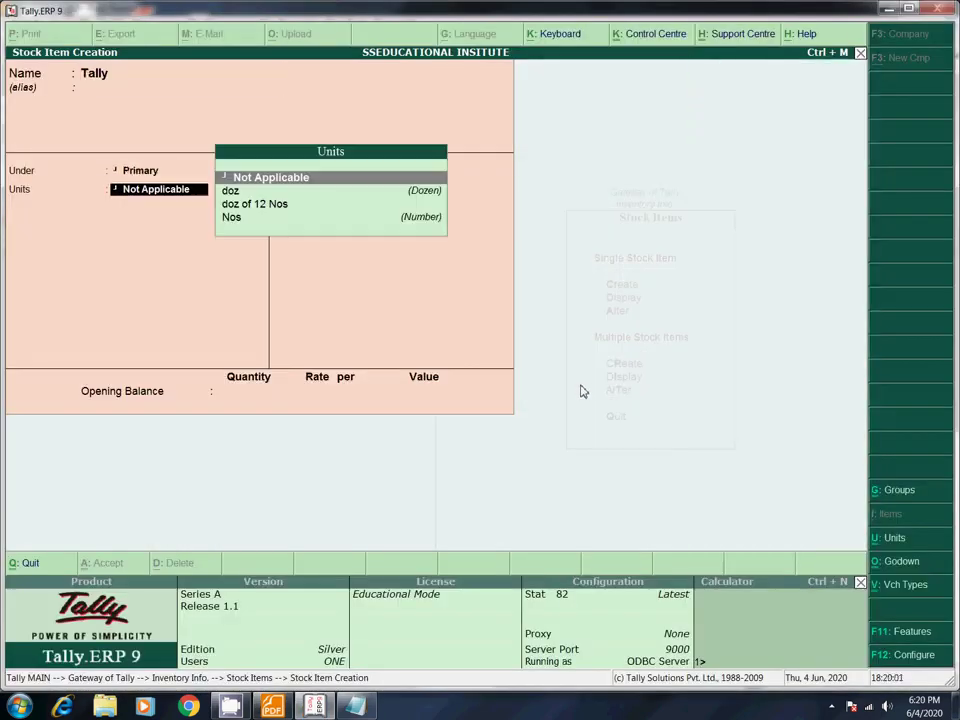
key(BackSpace)
key(Down)
key(Down)
key(Up)
key(Down)
key(Return)
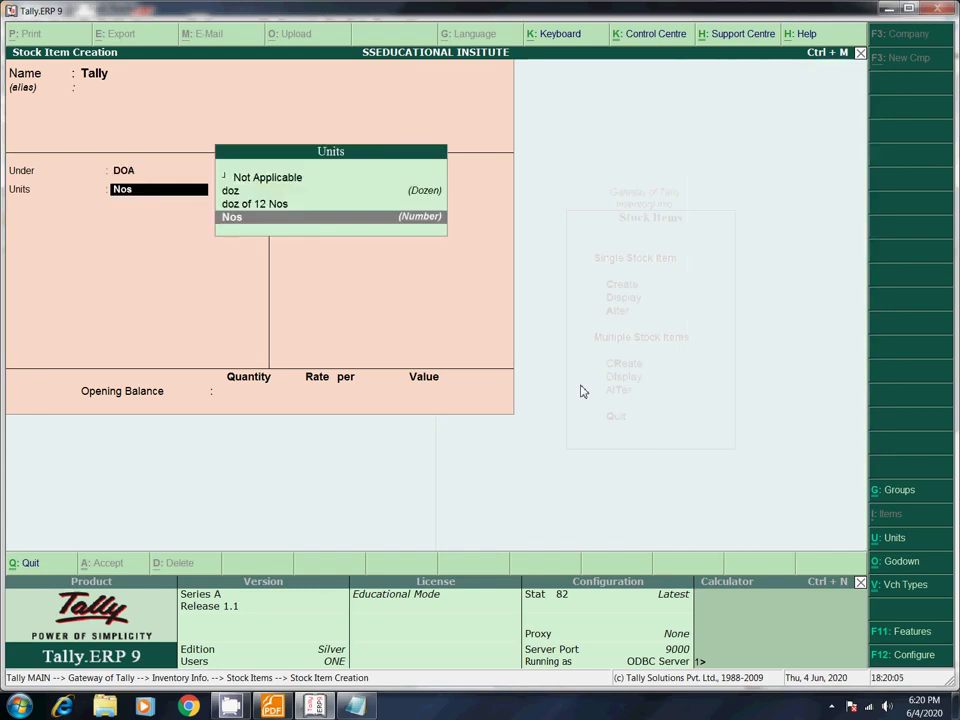
key(Return)
key(Return)
key(Return)
key(alt+Tab)
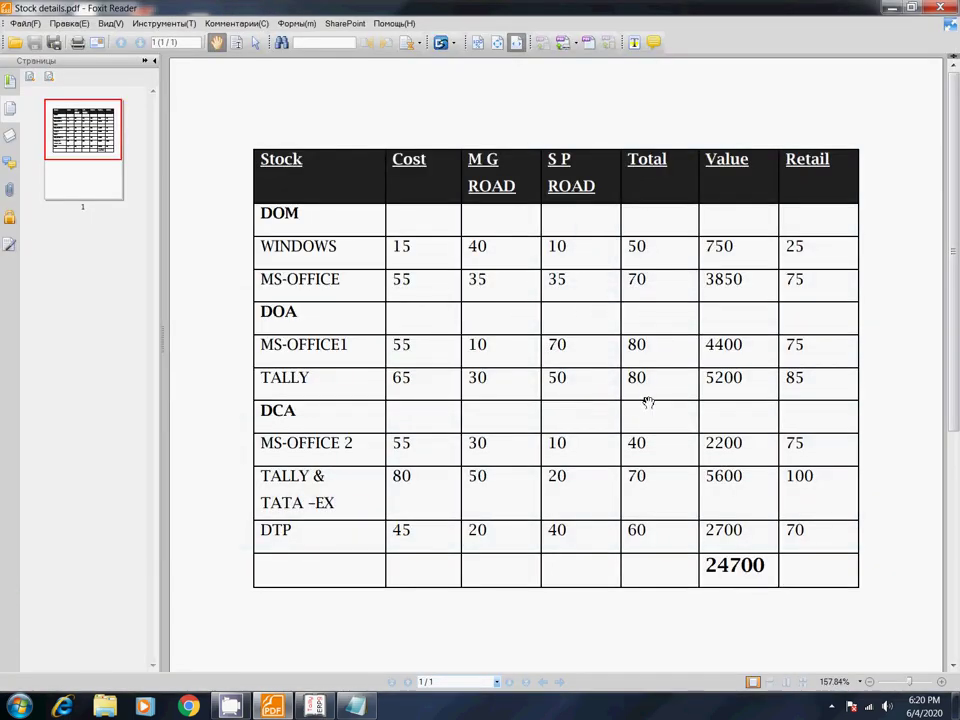
key(alt+Tab)
Step: Enter opening quantity 80 and allocate 30 Nos at rate 65 to MG ROAD
text(80)
key(Return)
key(Return)
text(30)
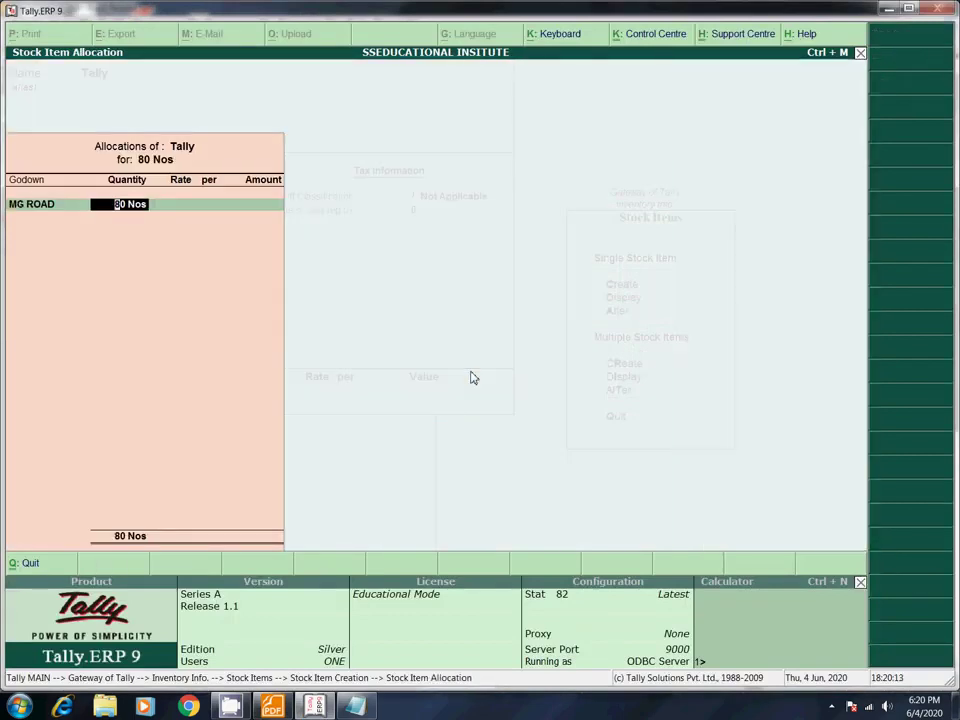
key(Return)
key(alt+Tab)
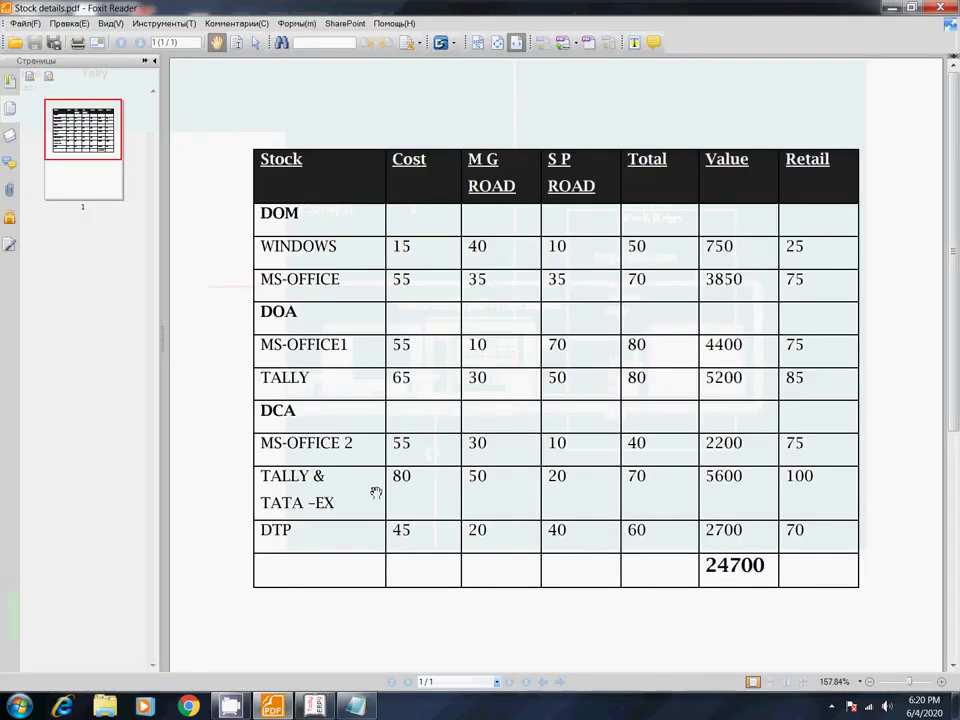
key(alt+Tab)
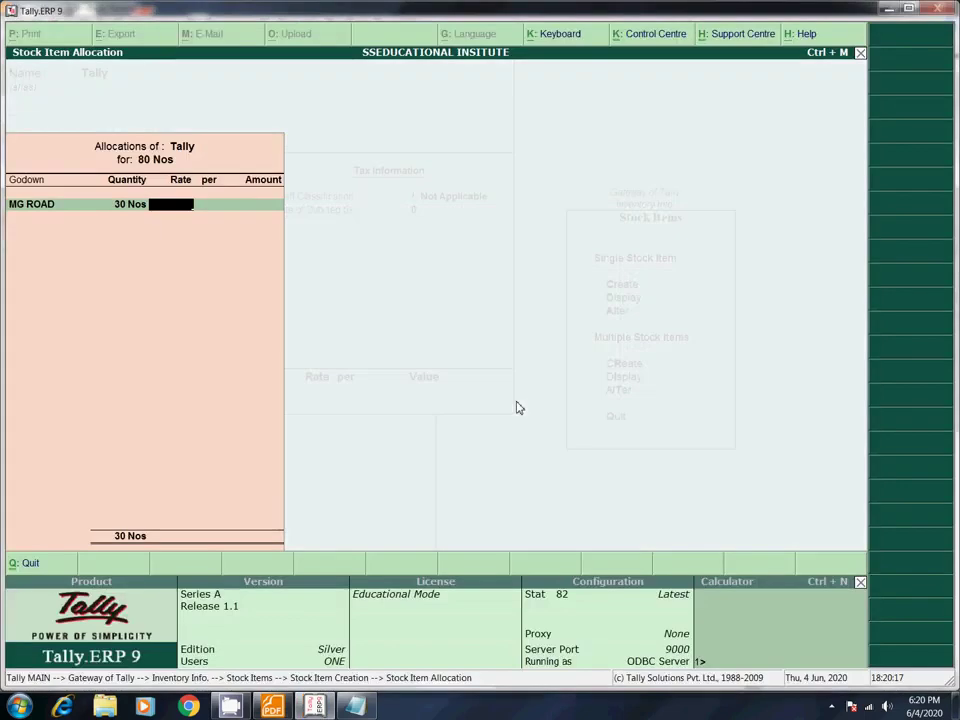
key(Return)
key(Return)
key(Return)
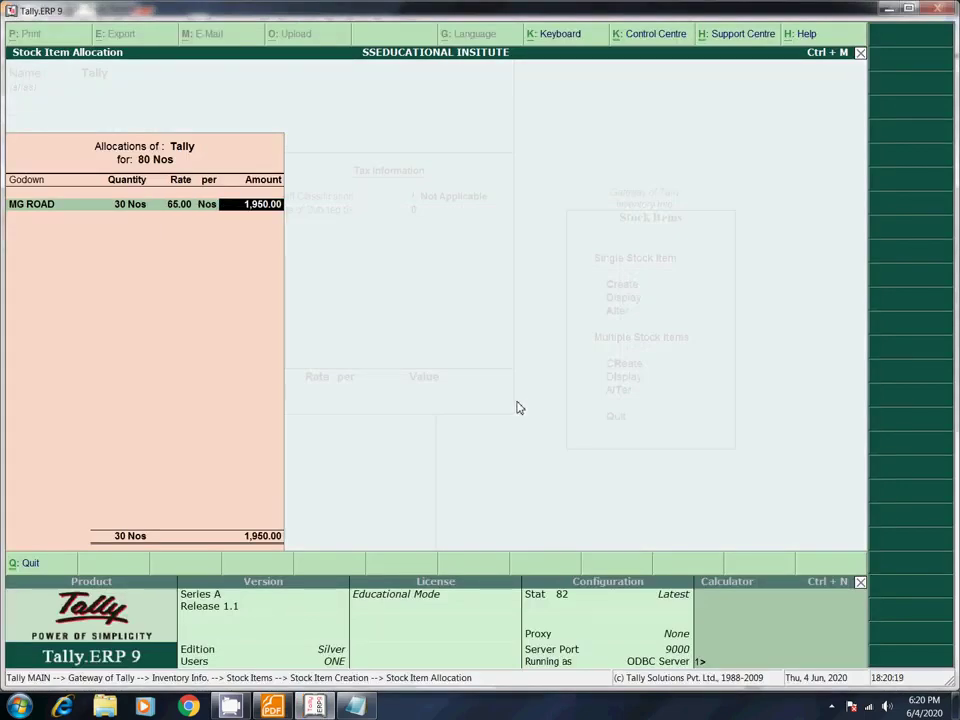
Step: Allocate the remaining 50 Nos to SP ROAD at rate 65 and finish the allocation
key(Down)
key(Return)
key(Return)
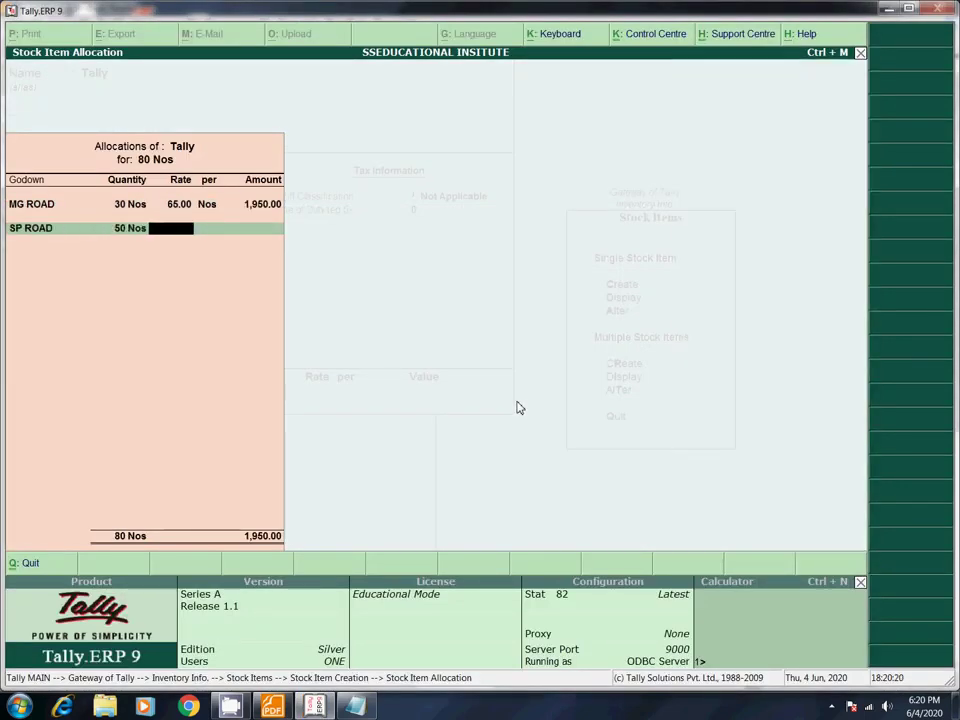
text(65)
key(Return)
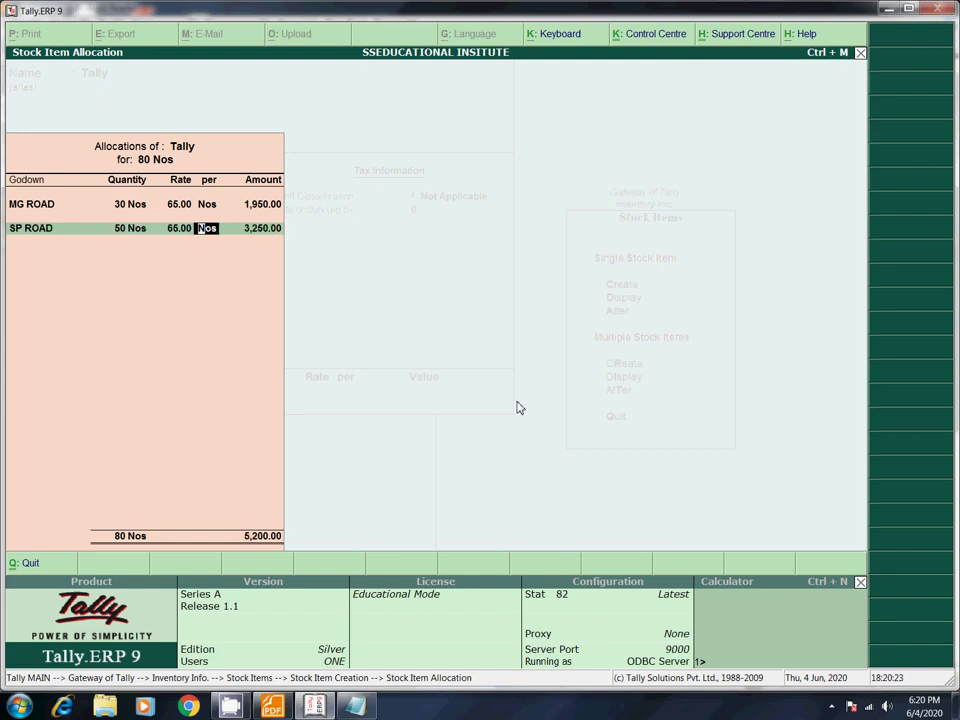
key(alt+Tab)
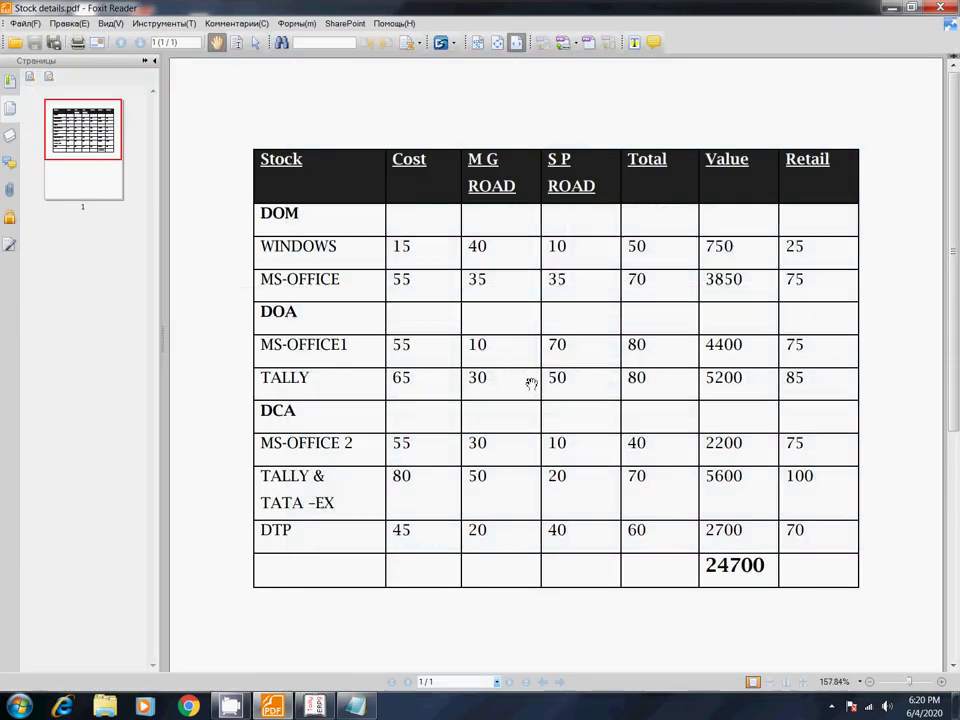
key(alt+Tab)
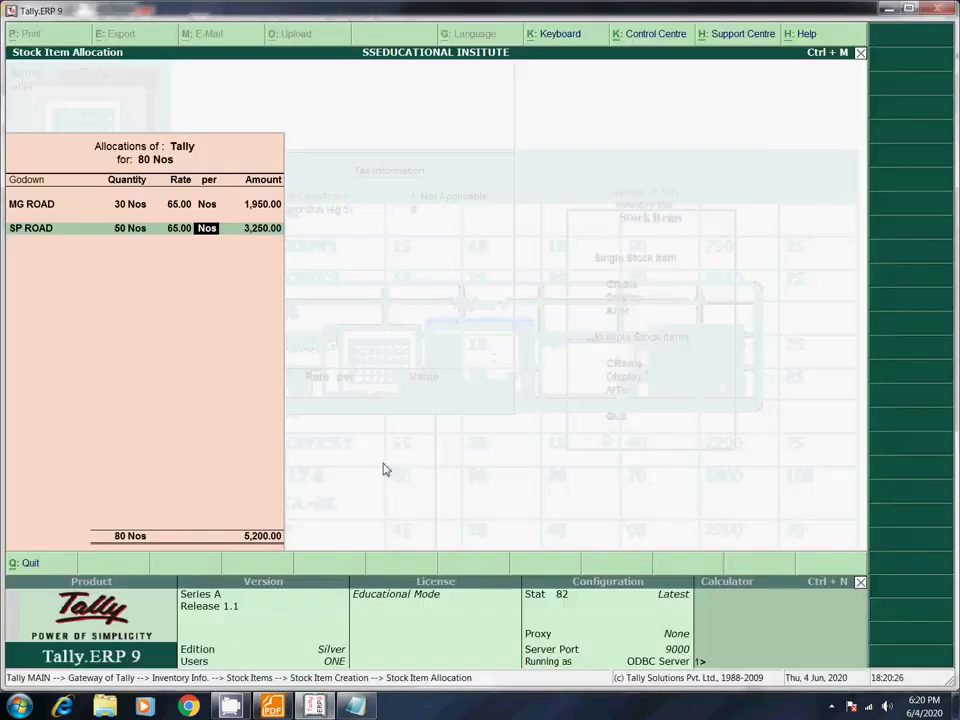
key(Return)
key(Return)
Step: Accept and save the Tally stock item
key(y)
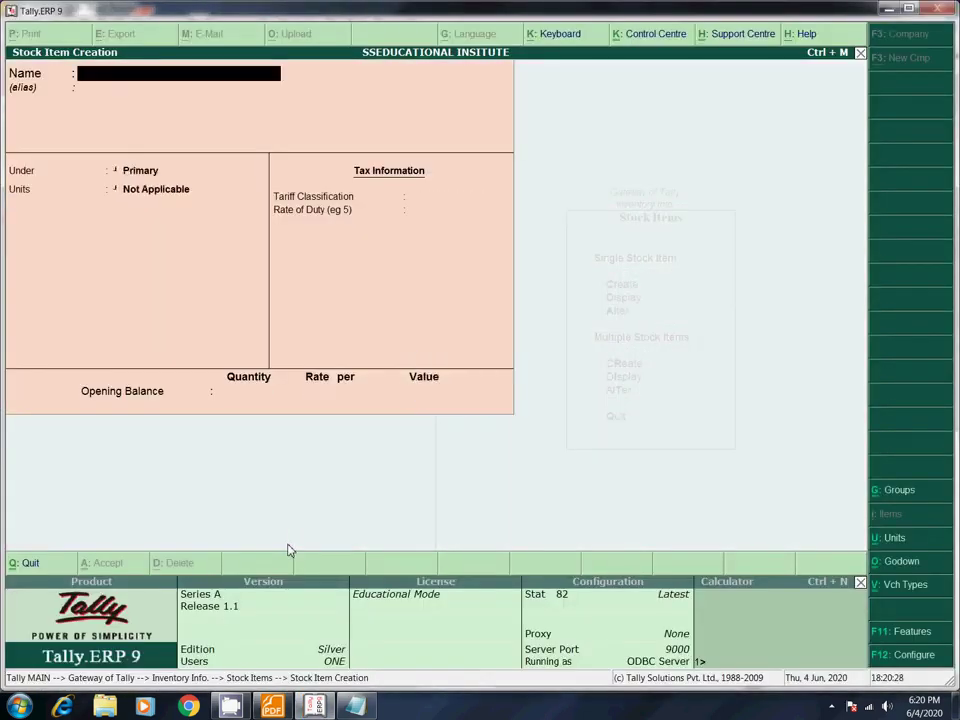
key(alt+Tab)
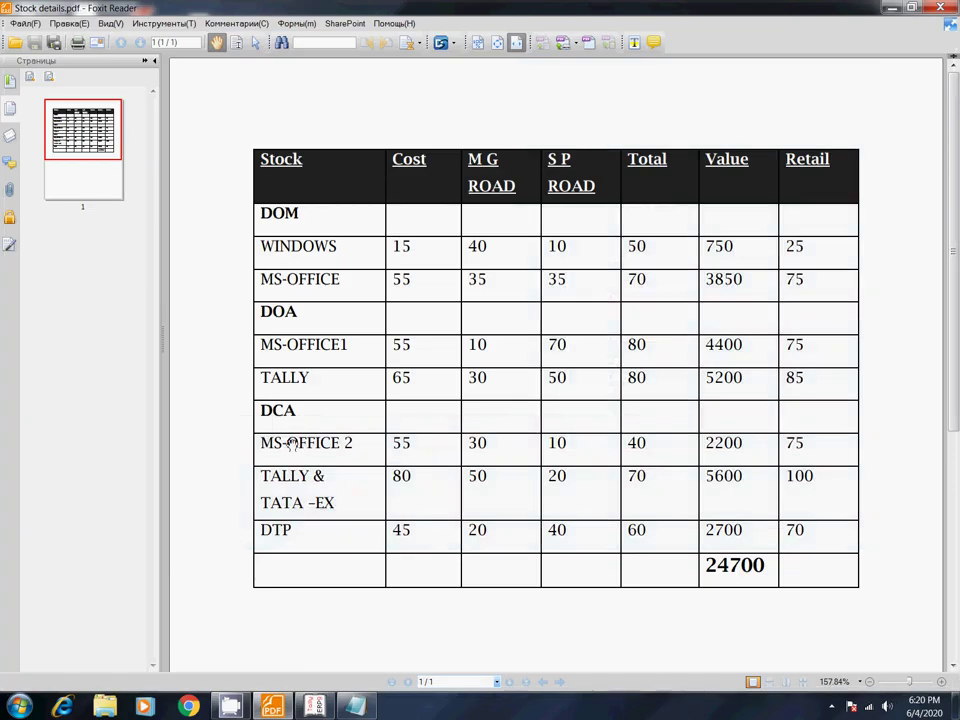
key(alt+Tab)
Step: Create item Msoffice 2 under the DCA group with unit Nos
text(M)
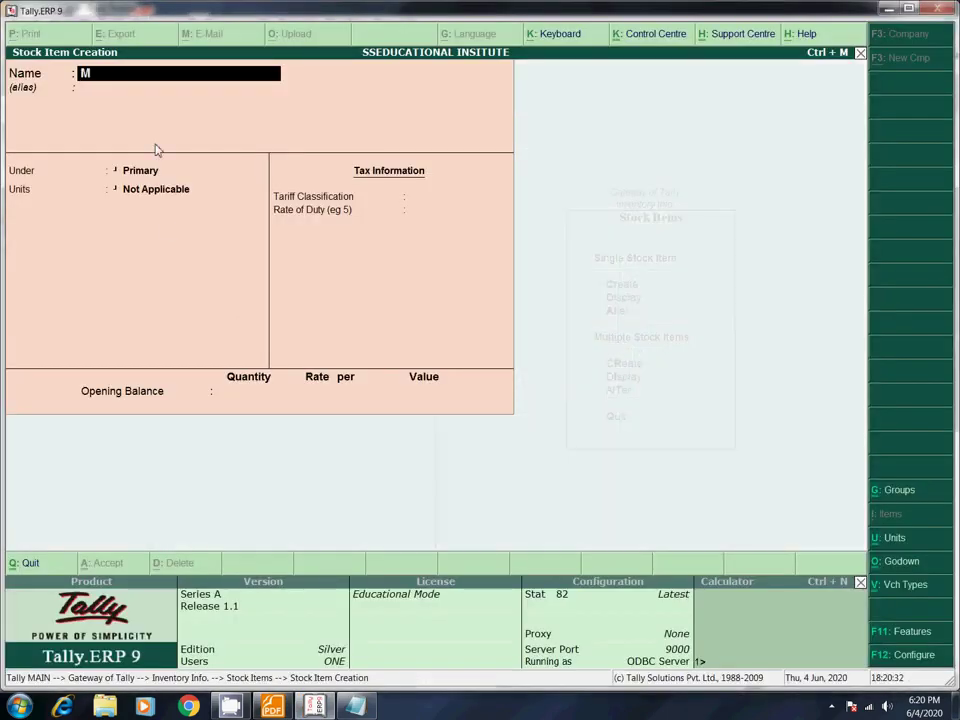
text(soffice 2)
key(Return)
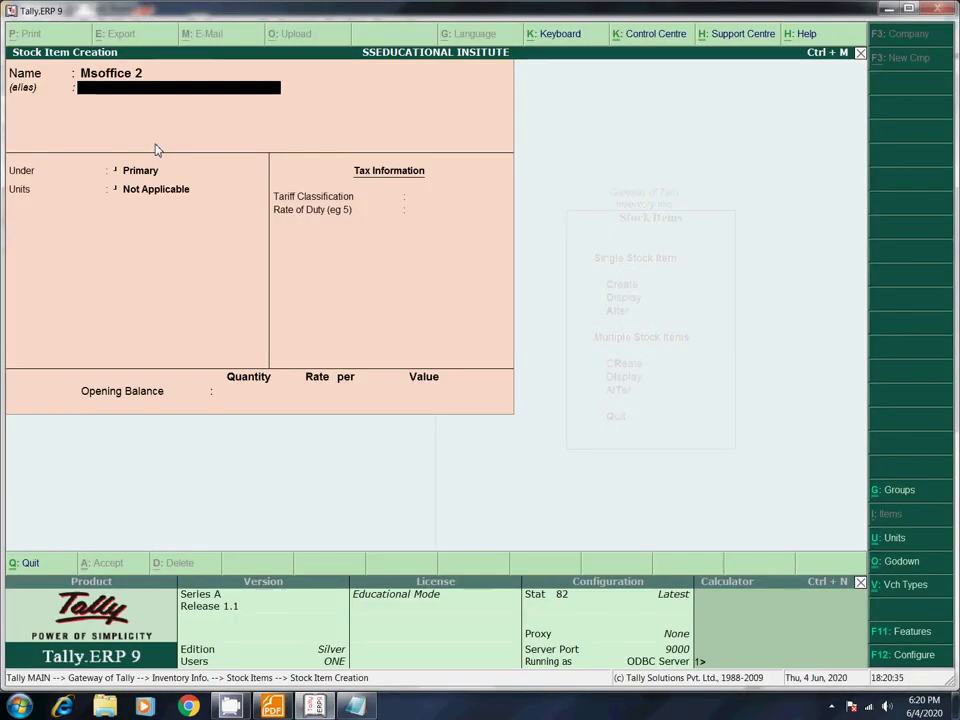
key(Return)
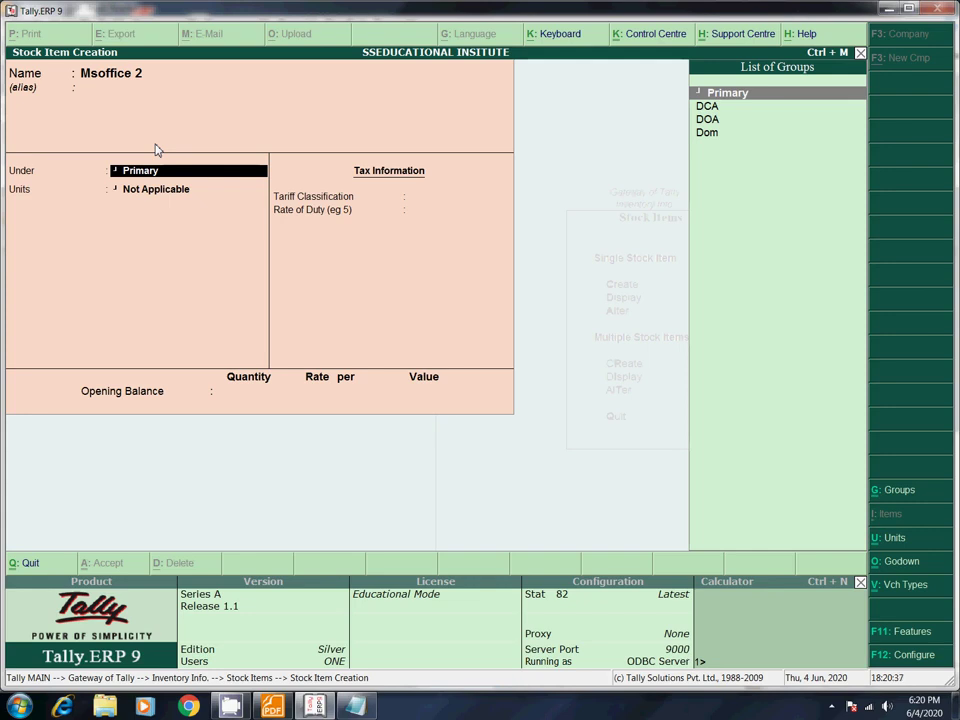
click(717, 106)
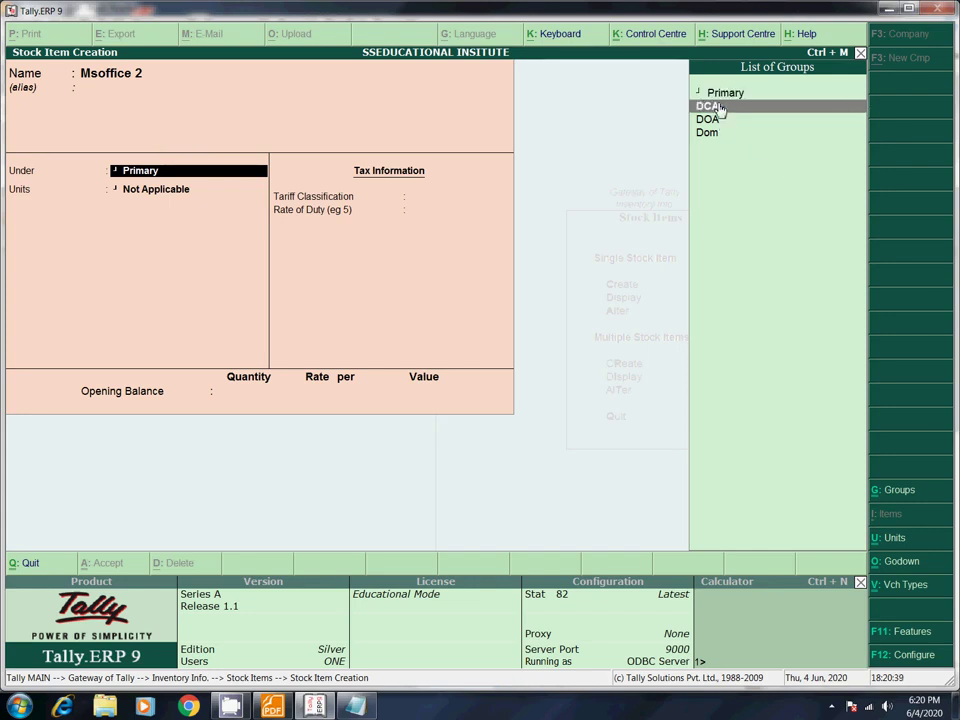
key(Return)
key(Down)
key(Down)
key(Down)
key(Return)
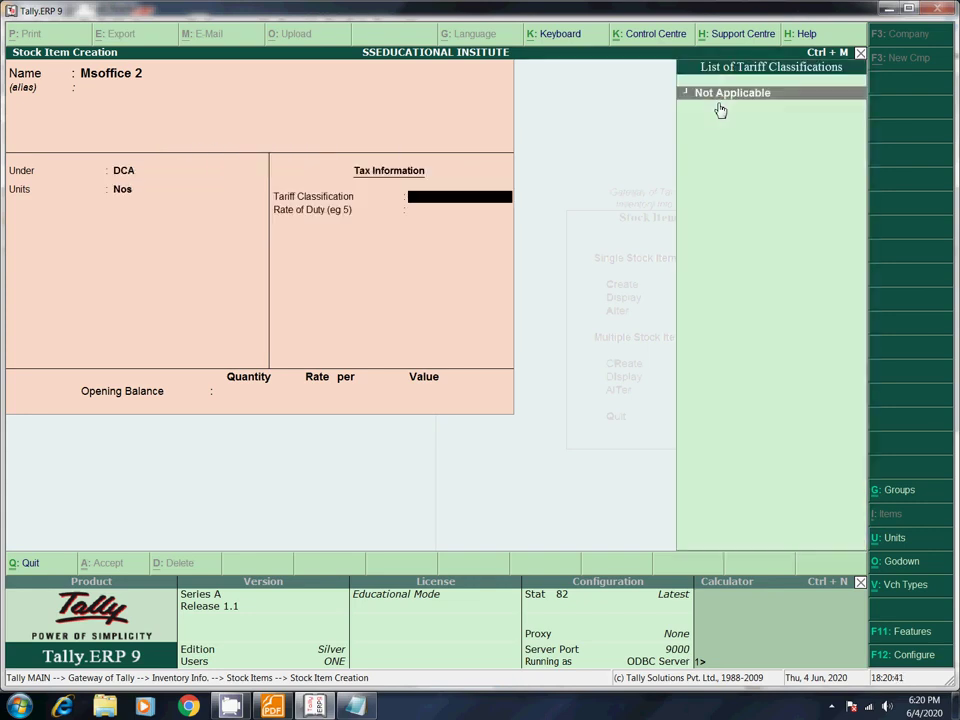
key(Return)
Step: Enter opening quantity 40 and allocate 30 Nos at rate 55 to MG ROAD
key(alt+Tab)
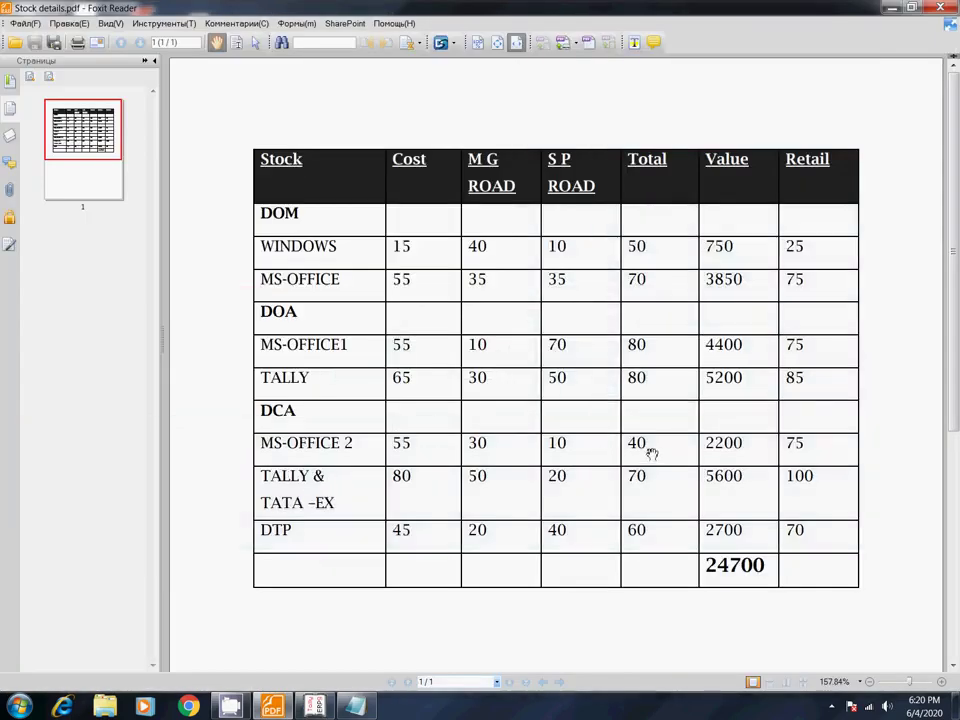
key(alt+Tab)
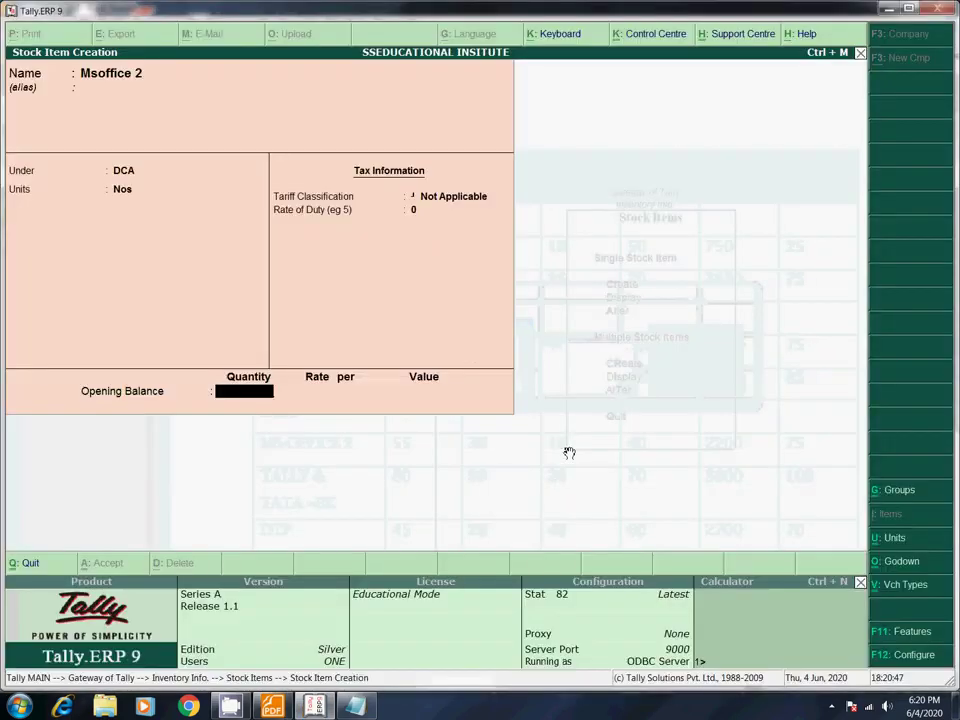
text(40)
key(Return)
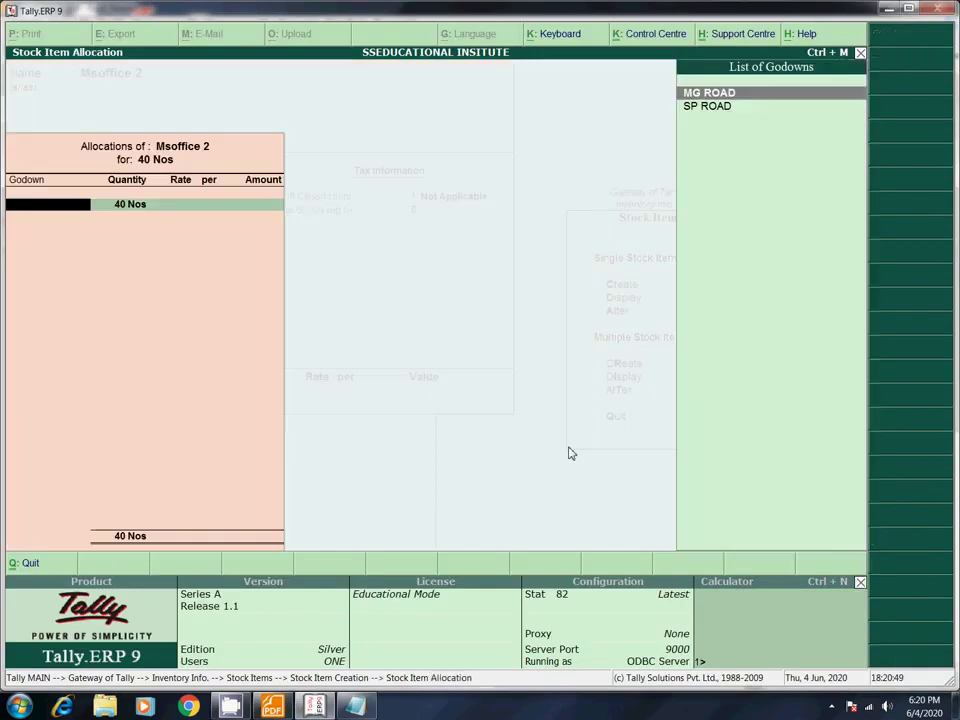
key(Return)
text(30)
key(Return)
key(alt+Tab)
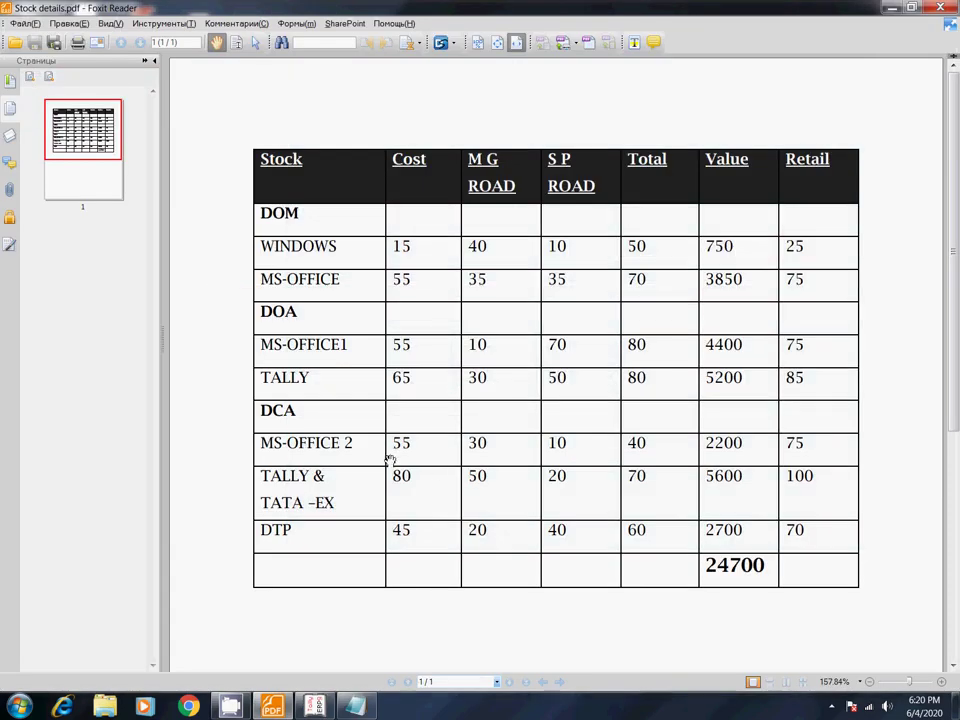
key(alt+Tab)
text(55)
key(Return)
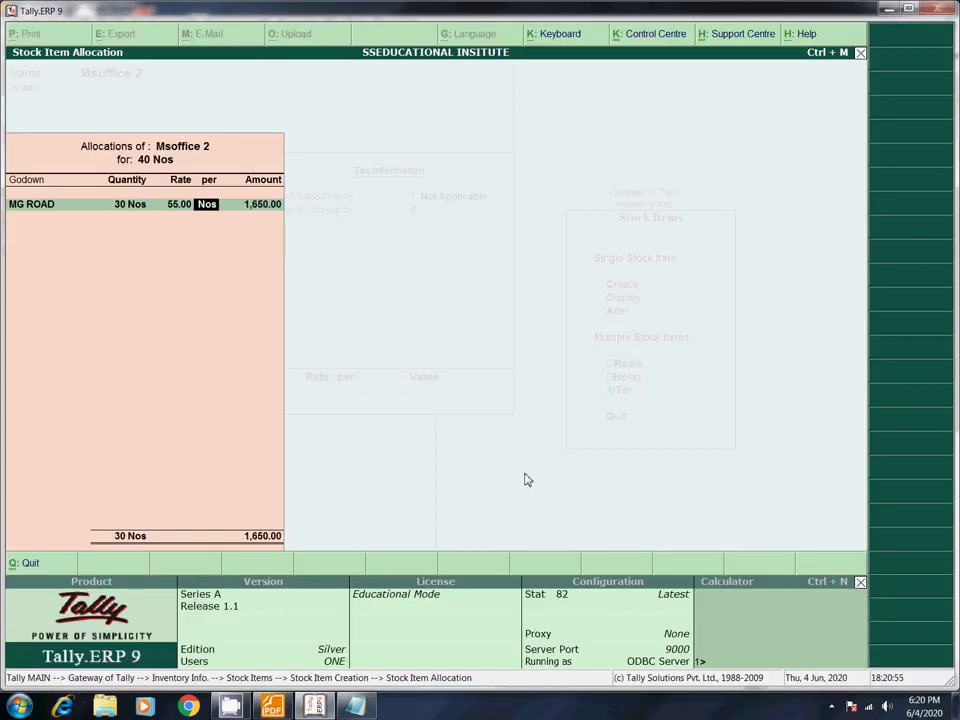
Step: Allocate the remaining 10 Nos to SP ROAD
key(Return)
key(Return)
key(Down)
key(Return)
key(Return)
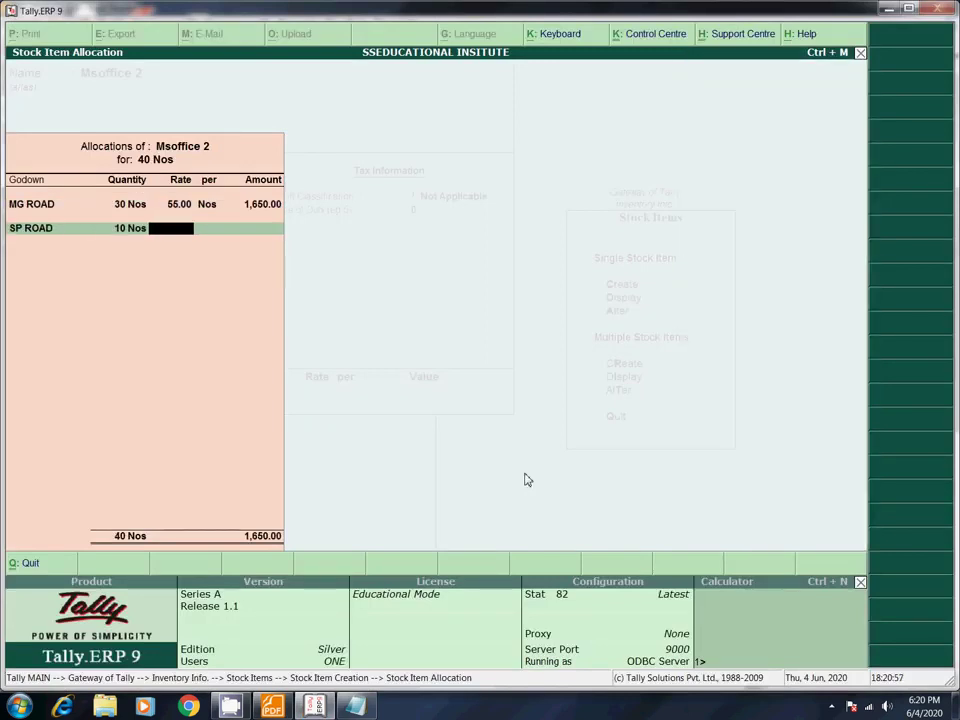
key(Return)
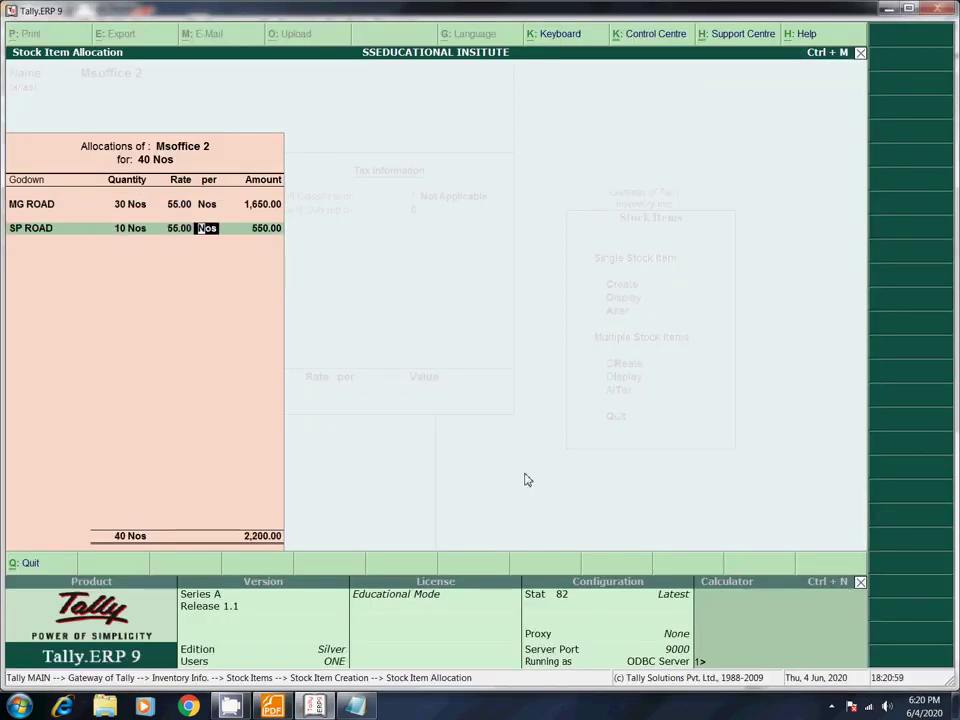
key(alt+Tab)
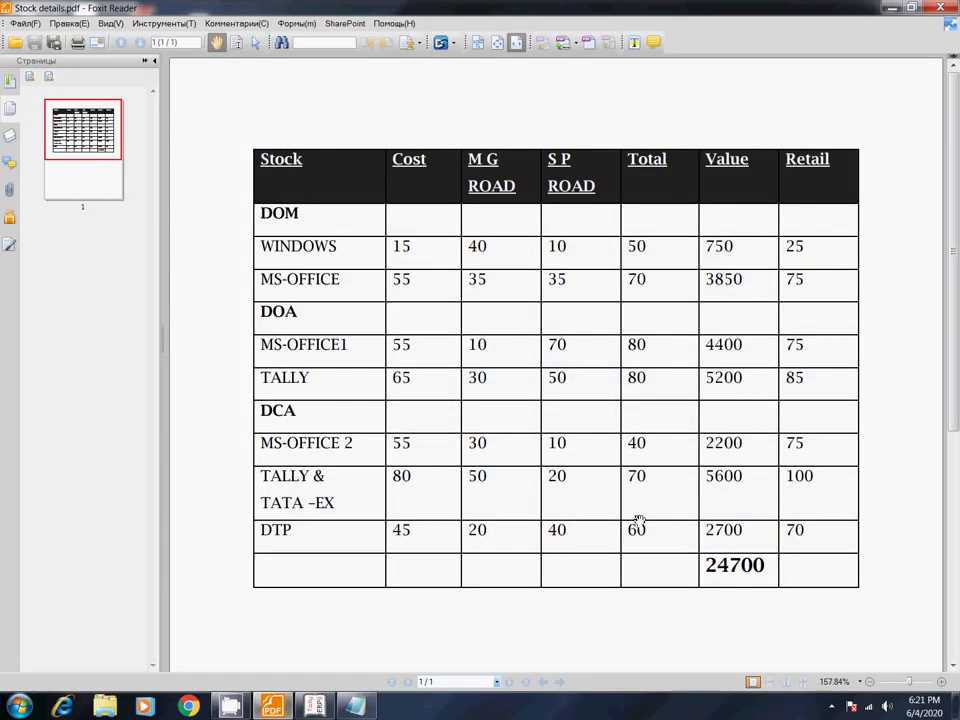
click(320, 707)
Step: Save Msoffice 2 and start item TALLY TATA EX under the DCA group
key(Return)
key(Return)
text(TALLY TATa)
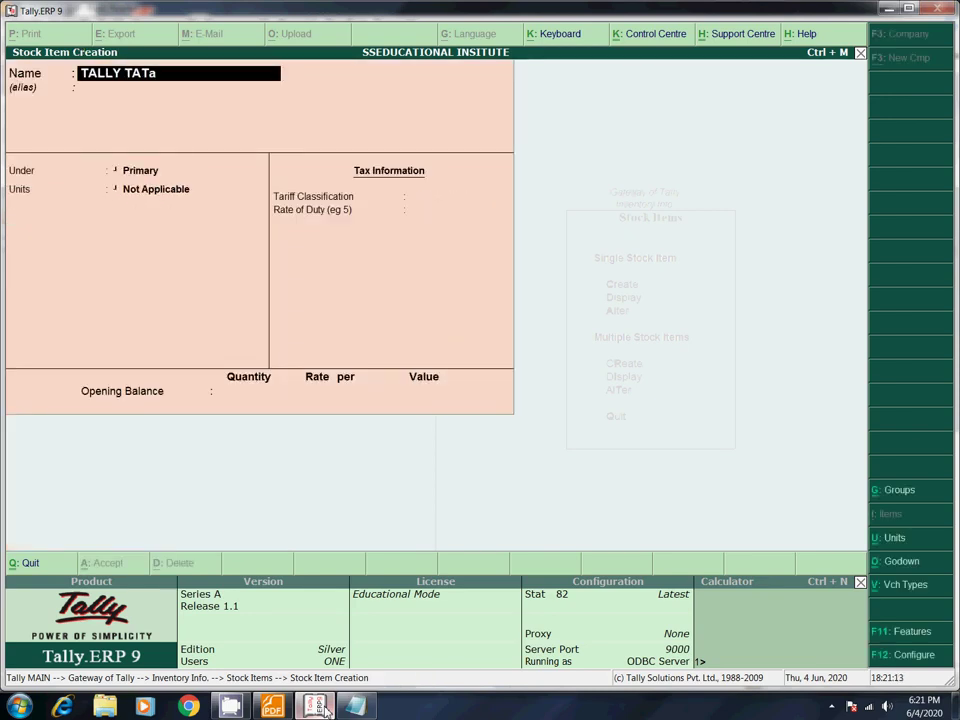
text( EX)
key(Return)
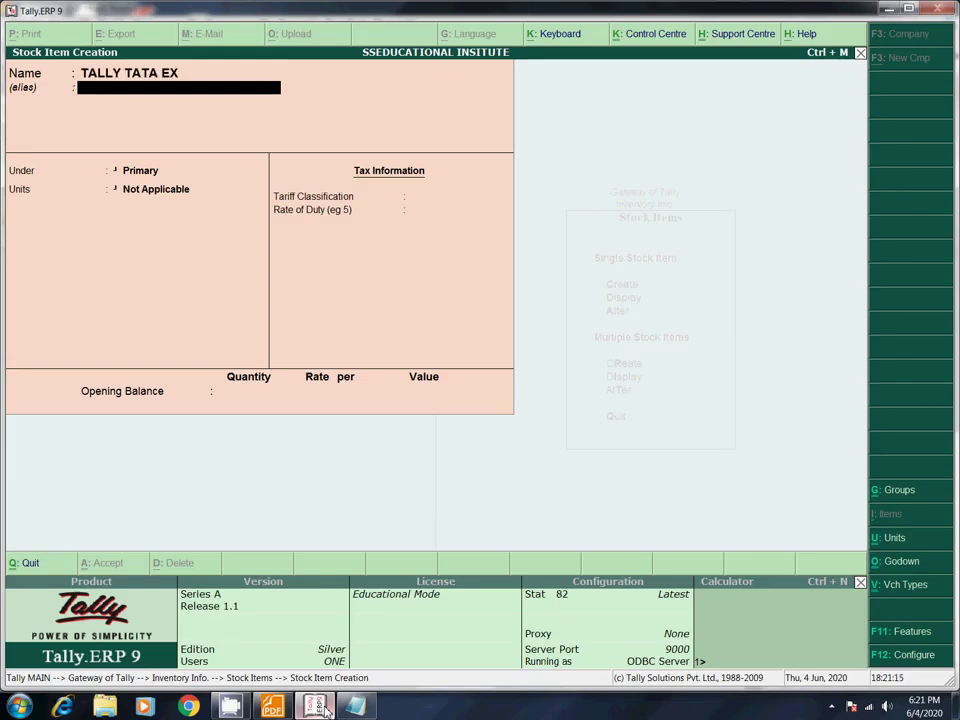
key(Return)
key(Down)
key(Down)
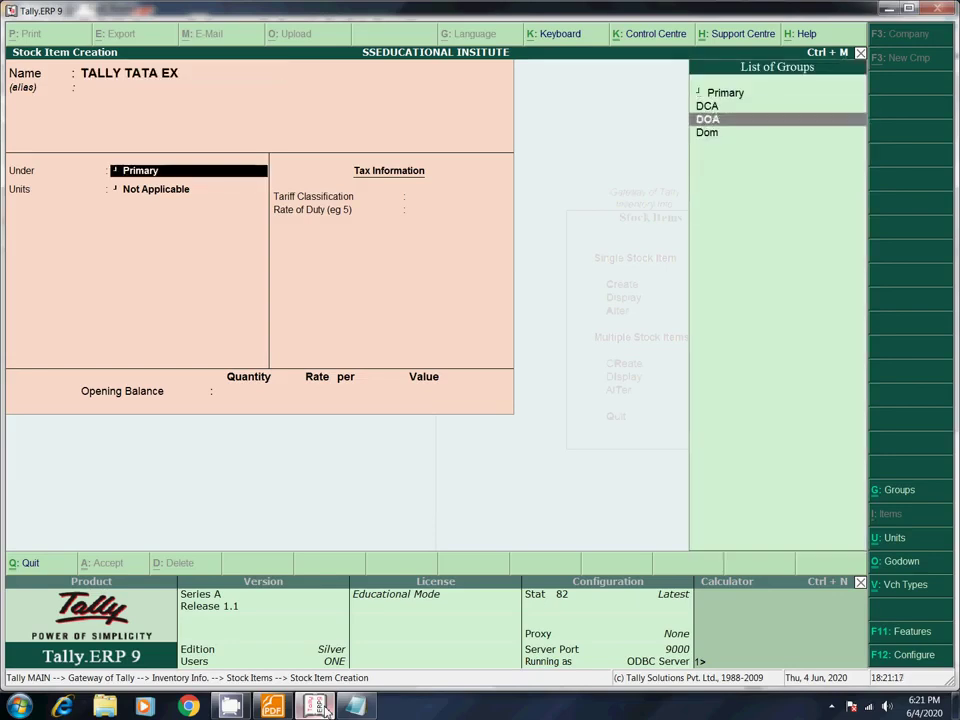
key(Return)
key(Down)
key(Down)
key(Down)
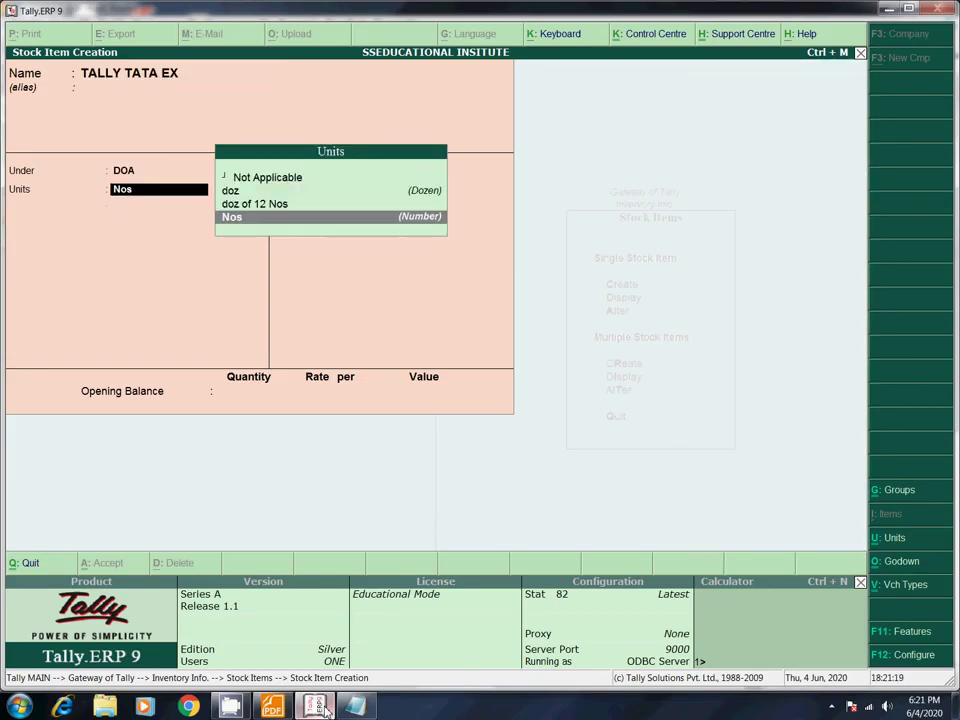
key(BackSpace)
key(Up)
key(Return)
key(Return)
key(Return)
key(Return)
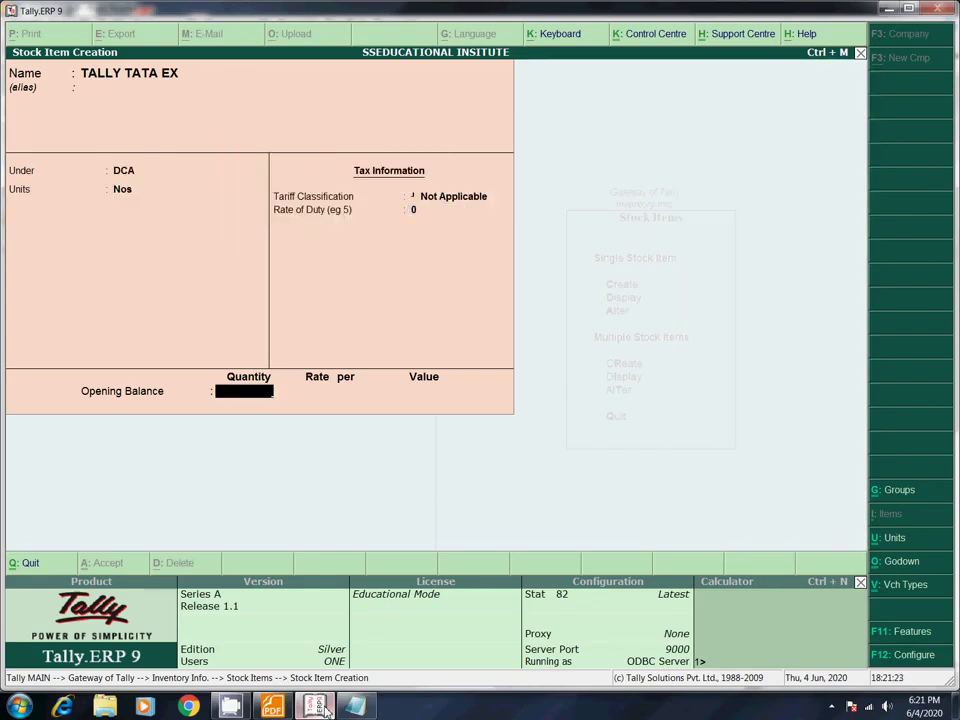
Step: Enter opening quantity 70 and allocate 50 Nos at rate 80 to MG ROAD
click(324, 710)
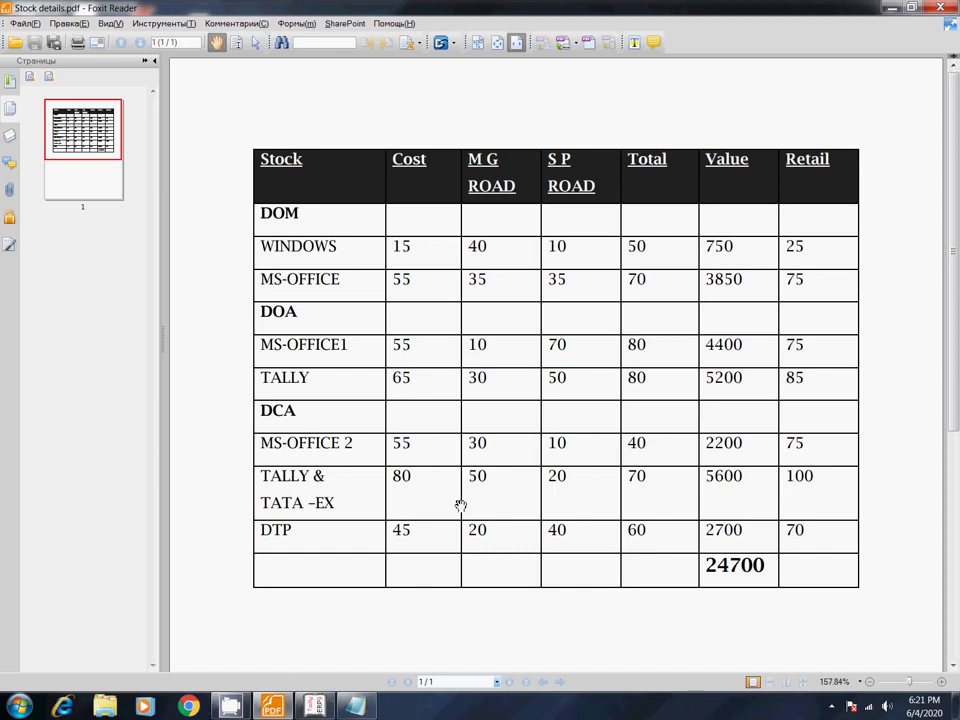
key(alt+Tab)
text(70)
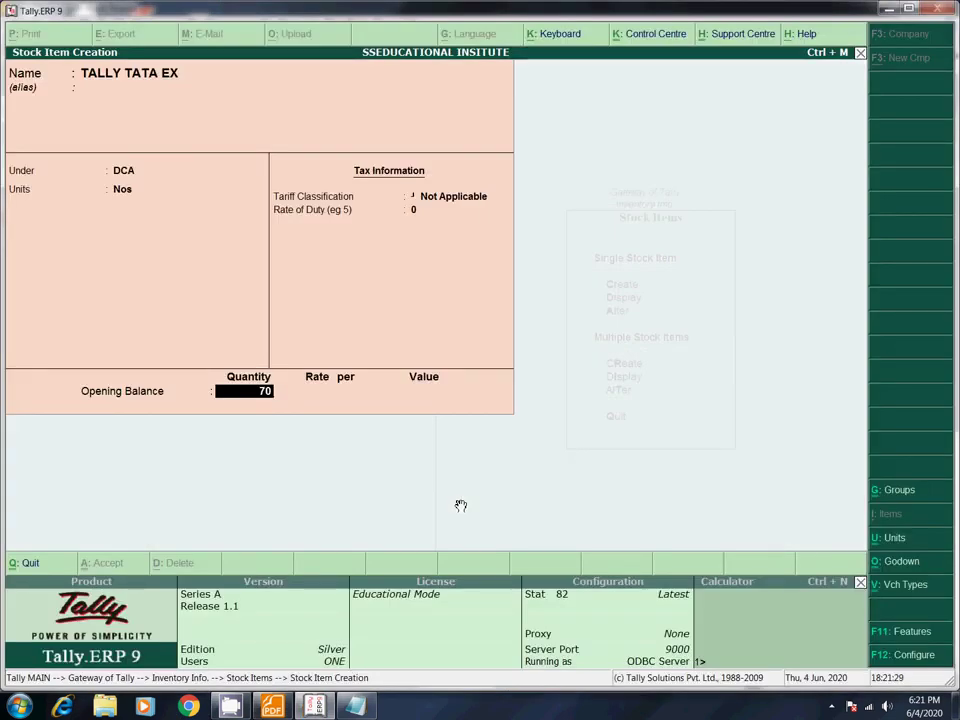
key(Return)
key(Return)
key(alt+Tab)
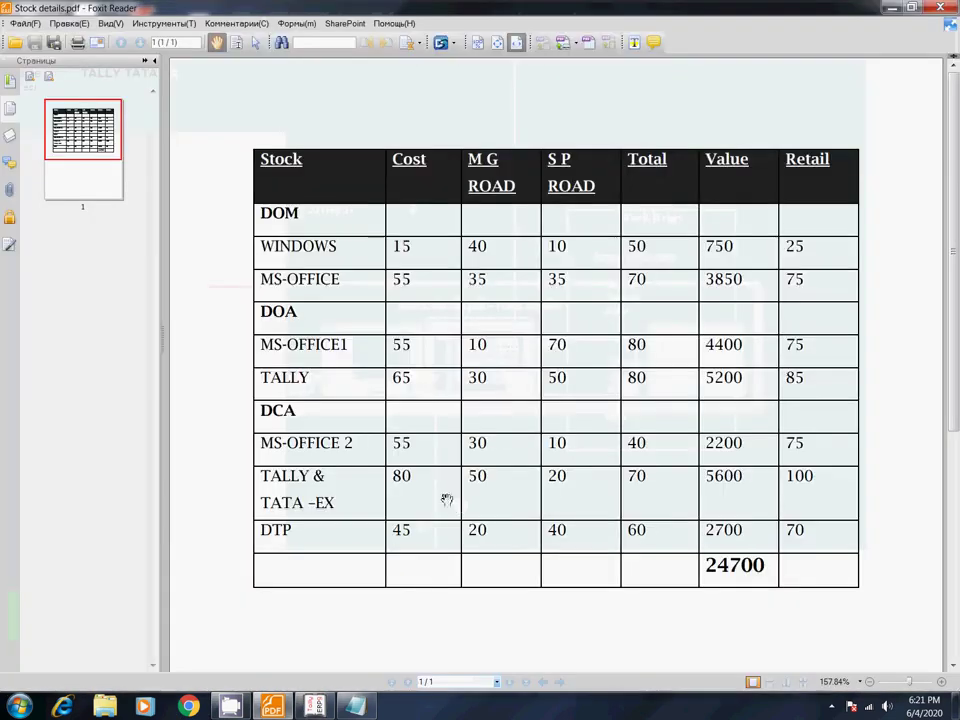
key(alt+Tab)
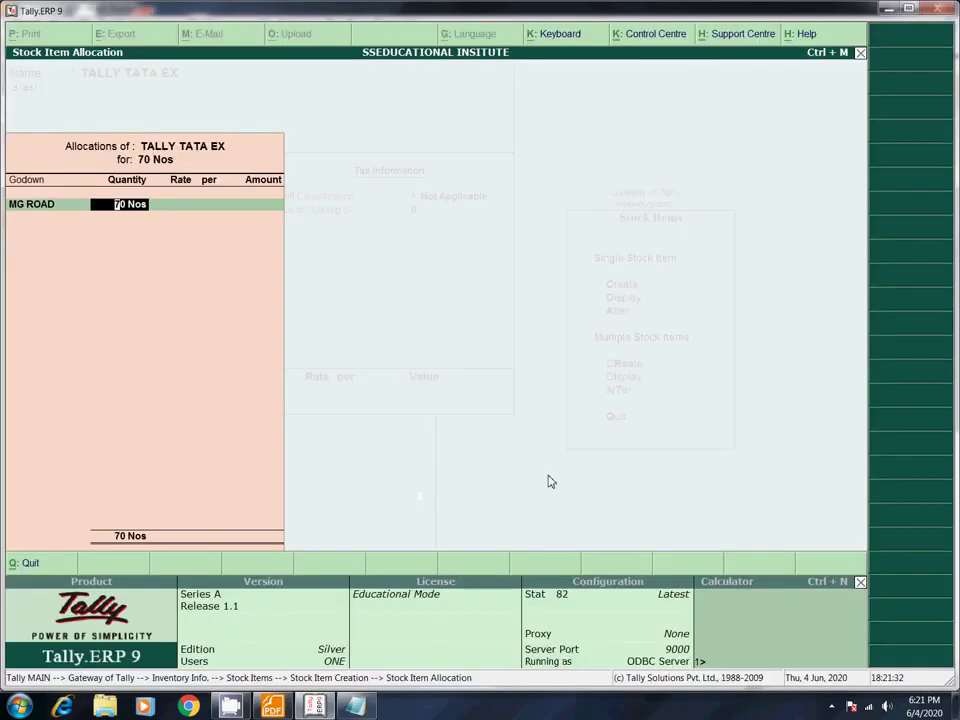
text(50)
key(Return)
text(80)
key(Return)
Step: Put the remaining 20 Nos in SP ROAD at 80 and save the item (5,600)
key(Return)
key(Return)
key(Down)
key(Return)
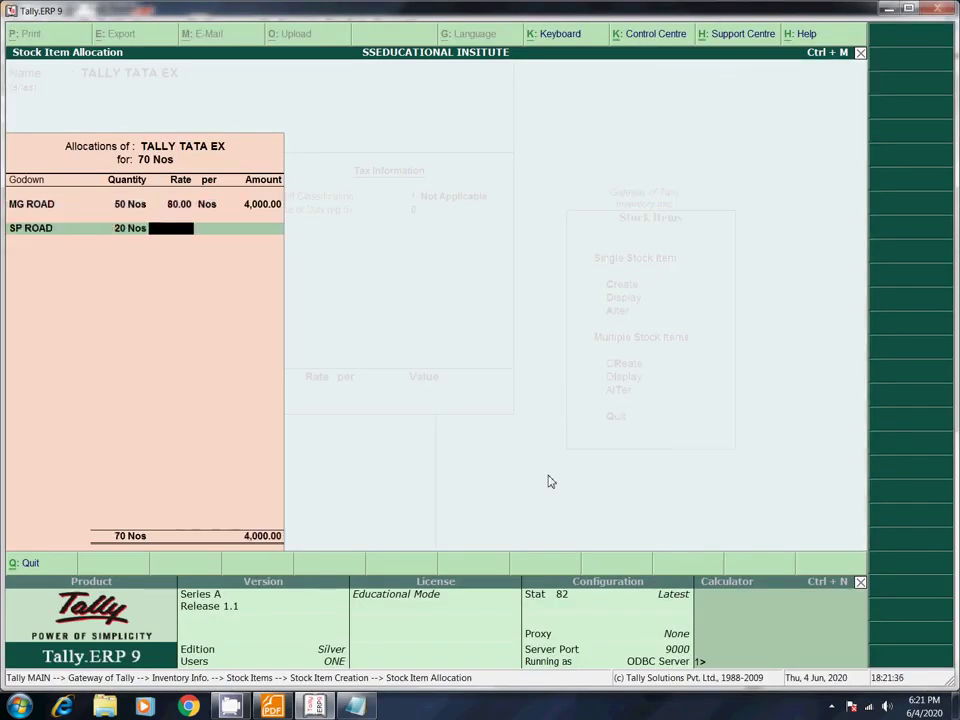
key(Return)
key(alt+Tab)
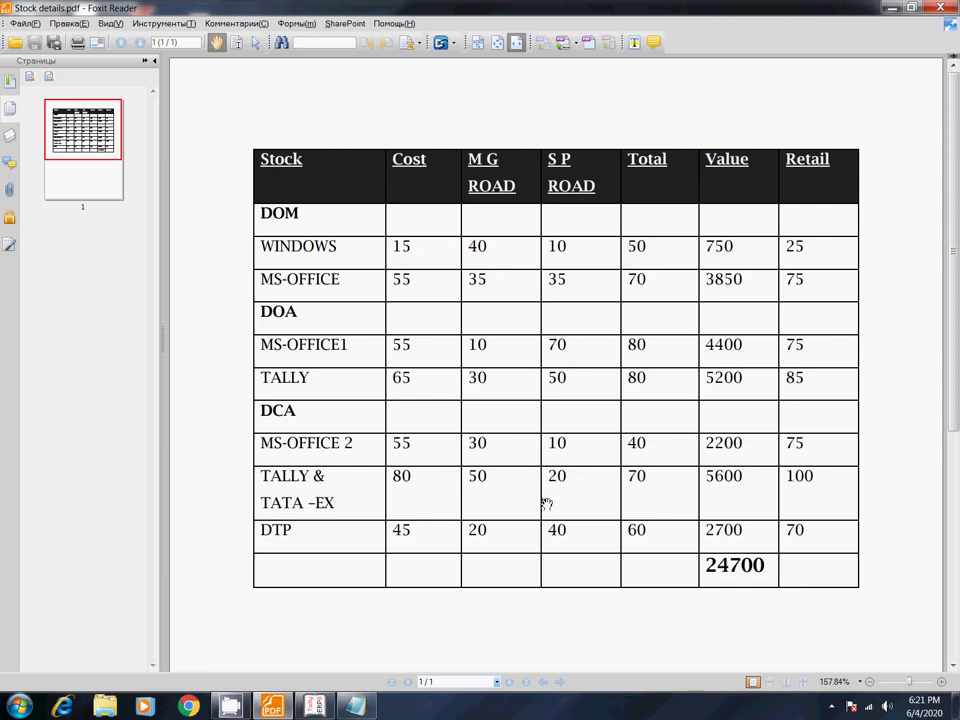
key(alt+Tab)
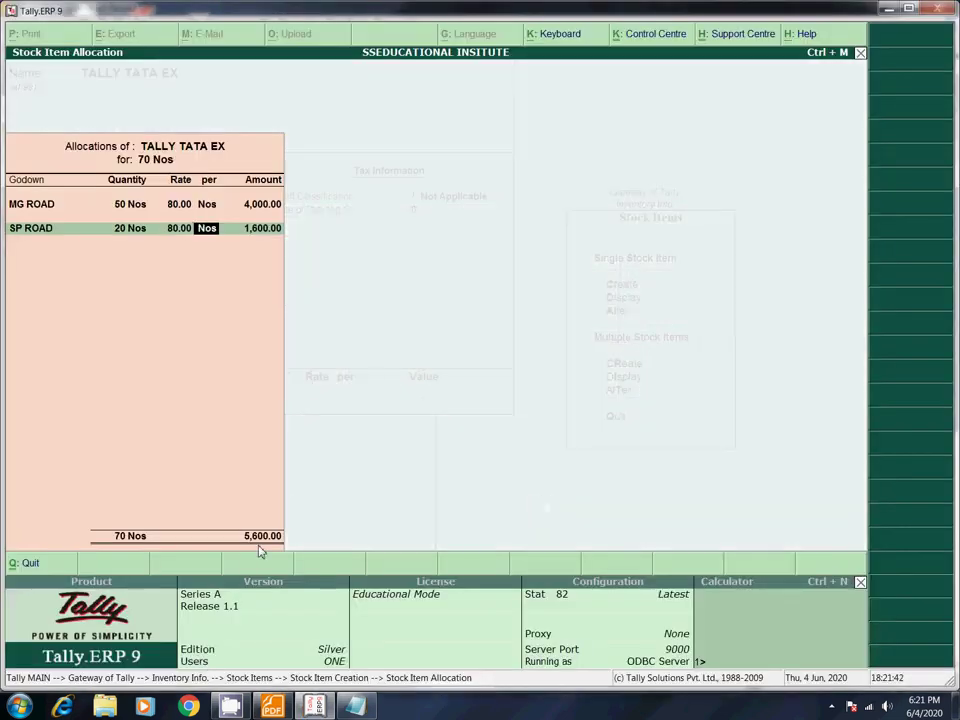
key(Return)
key(Return)
key(Return)
key(Return)
key(alt+Tab)
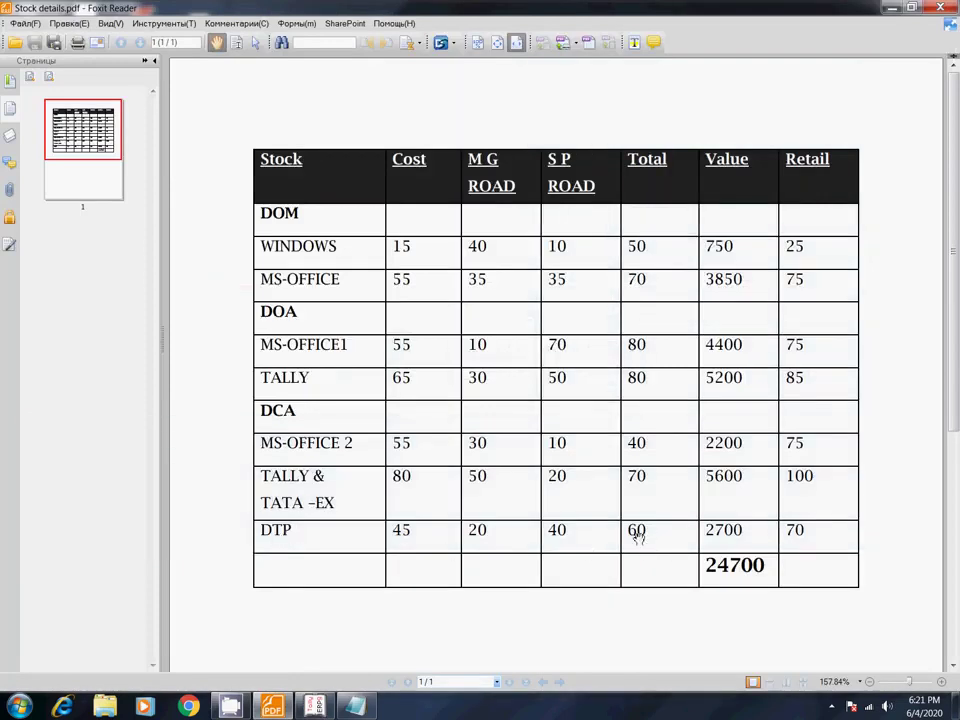
key(alt+Tab)
Step: Create stock item DTP under group DCA in Nos with an opening quantity of 60
text(D)
key(Return)
key(Return)
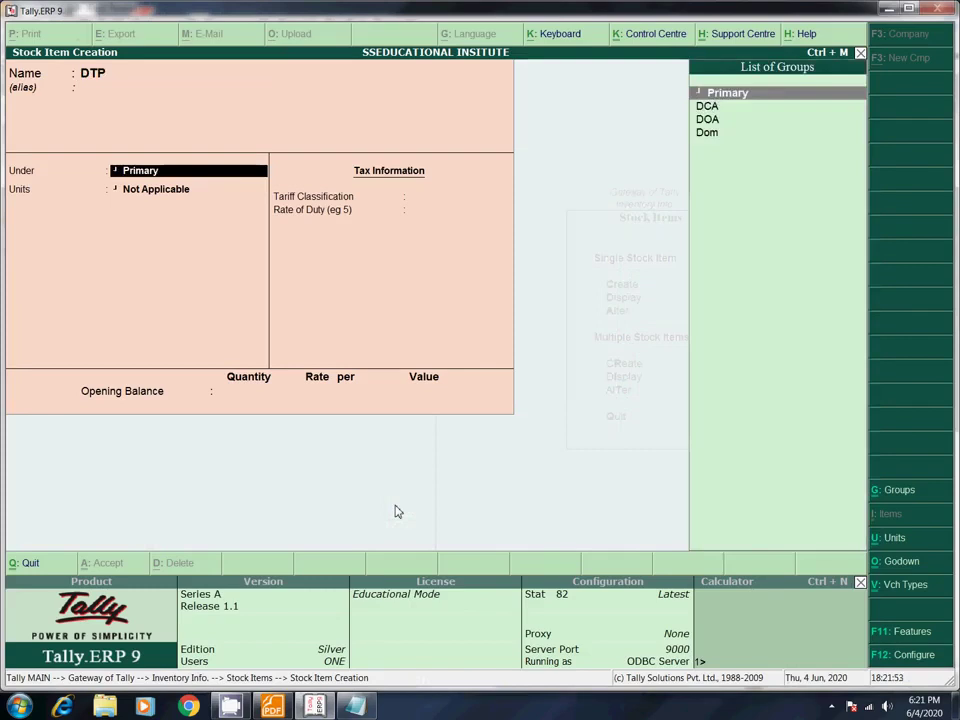
key(Down)
key(Return)
key(Down)
key(Down)
key(Down)
key(Return)
key(Return)
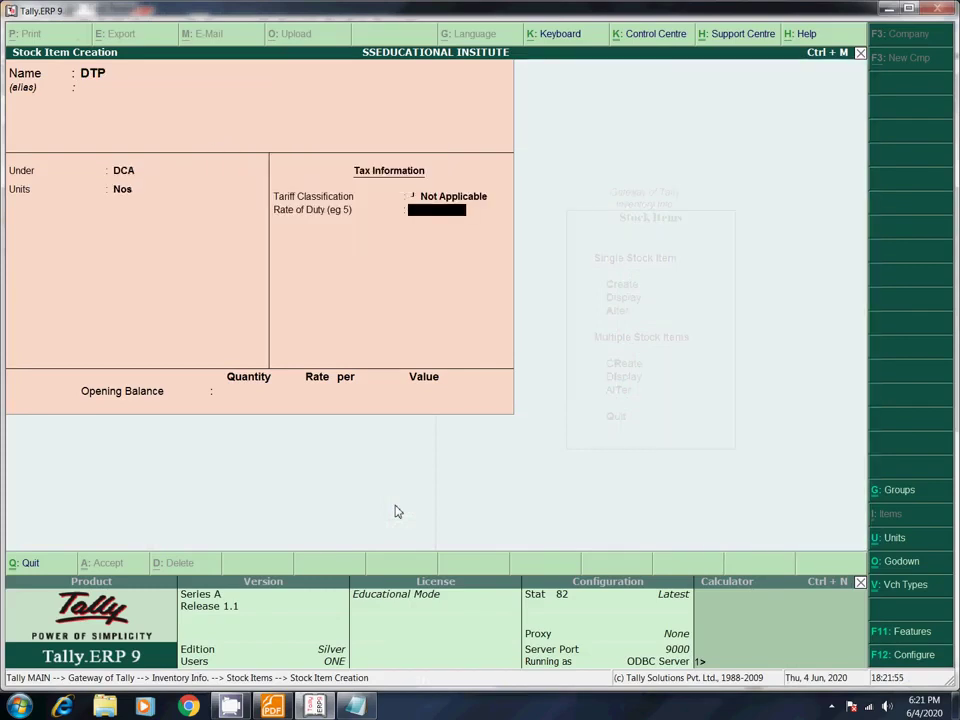
key(Return)
text(60)
key(Return)
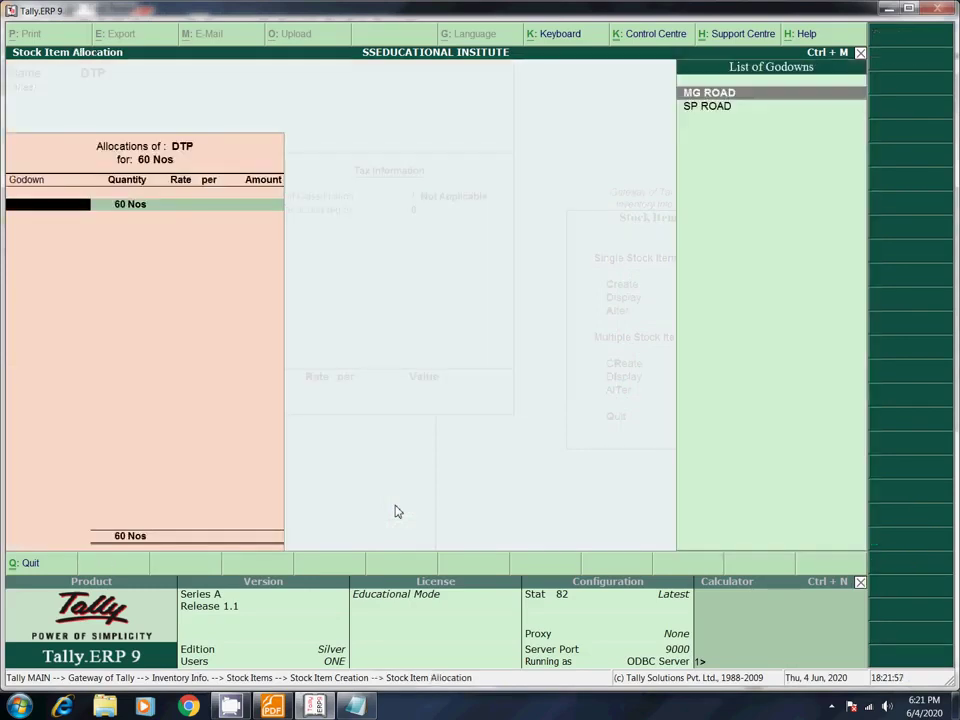
key(Return)
Step: Allocate 20 Nos to MG ROAD and 40 Nos to SP ROAD, both at rate 45
key(alt+Tab)
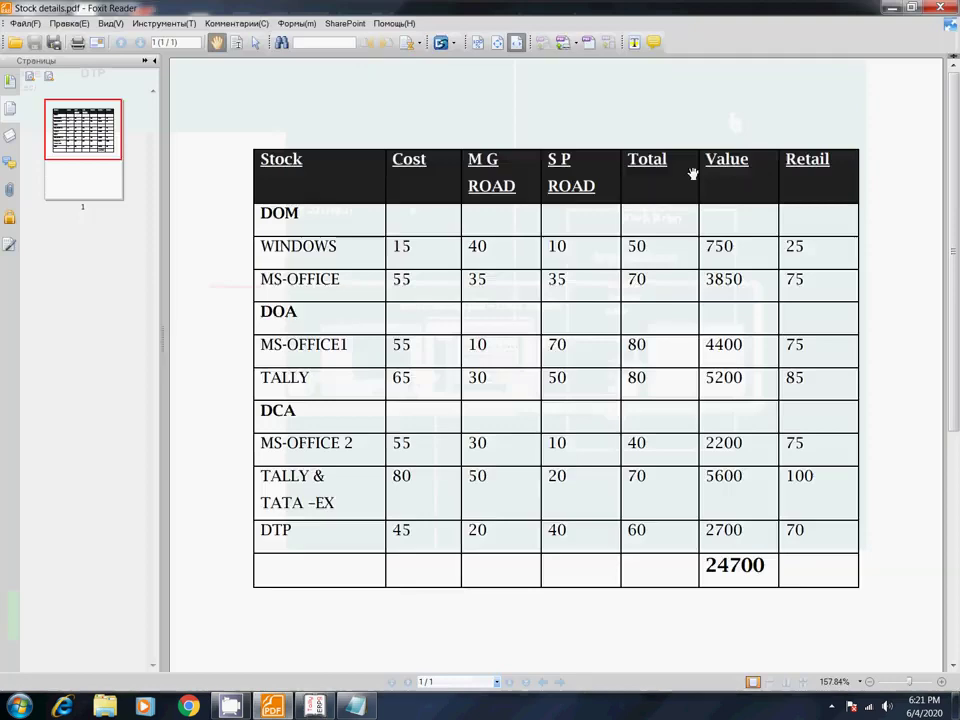
key(alt+Tab)
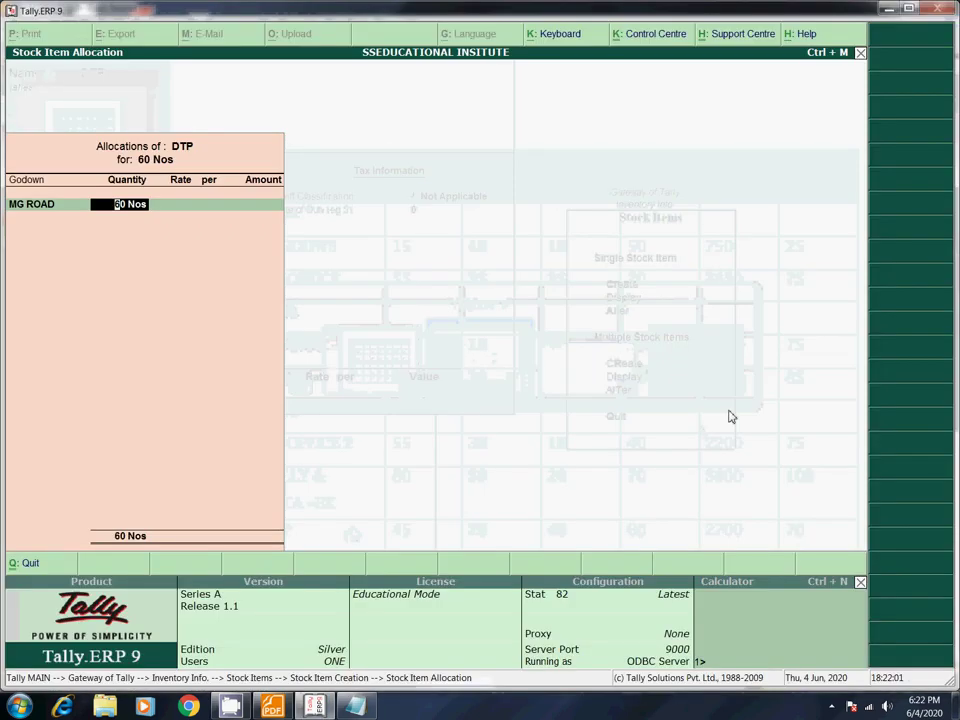
text(20)
key(Return)
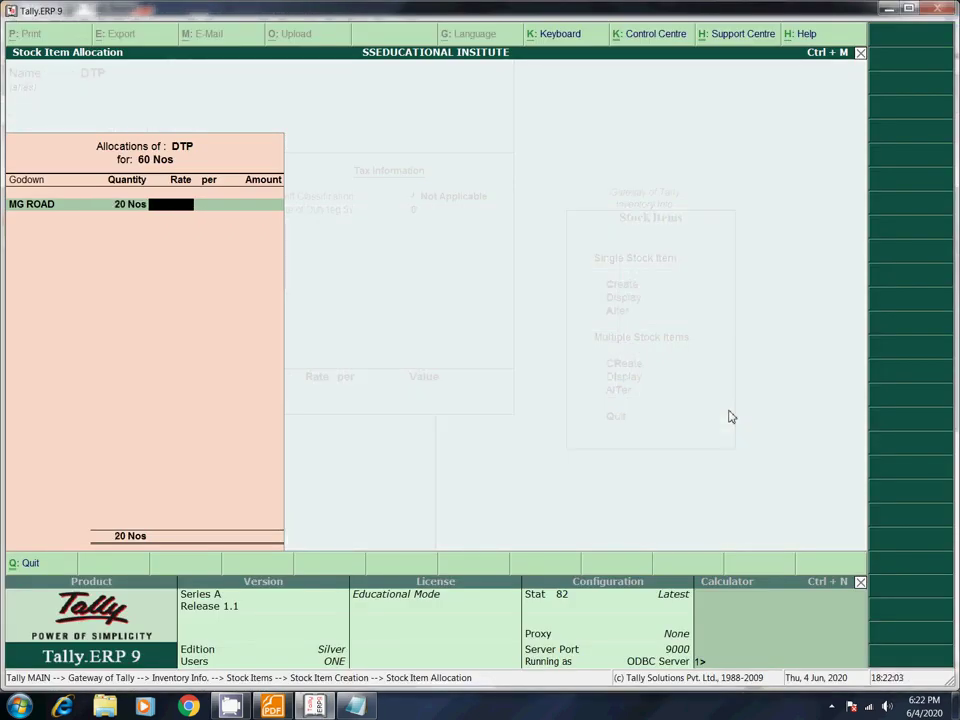
key(Return)
key(Return)
key(Return)
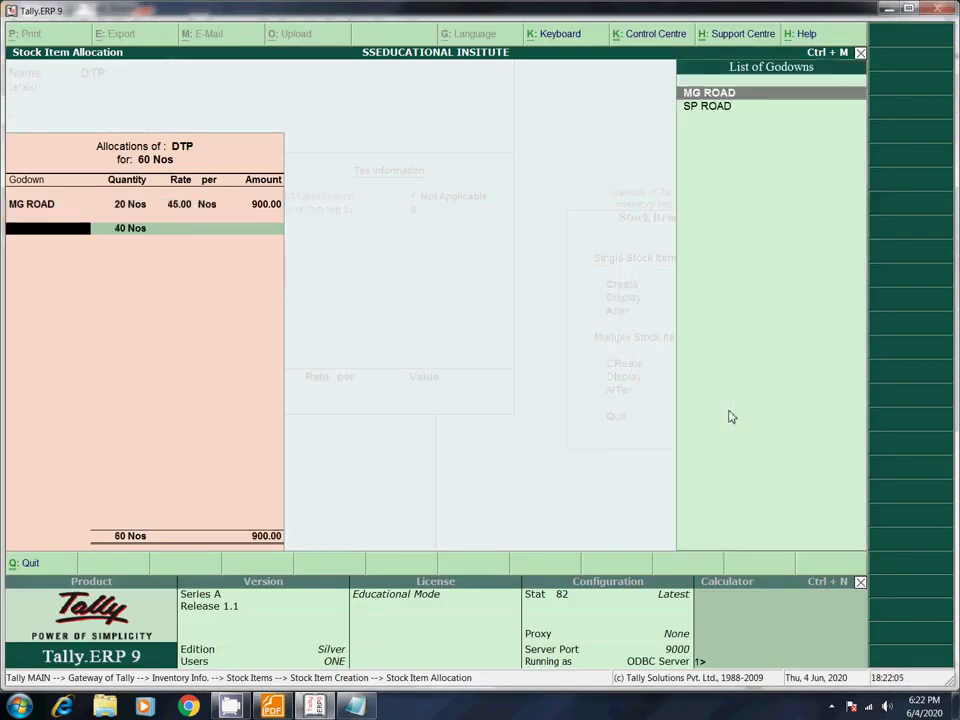
key(Down)
key(Return)
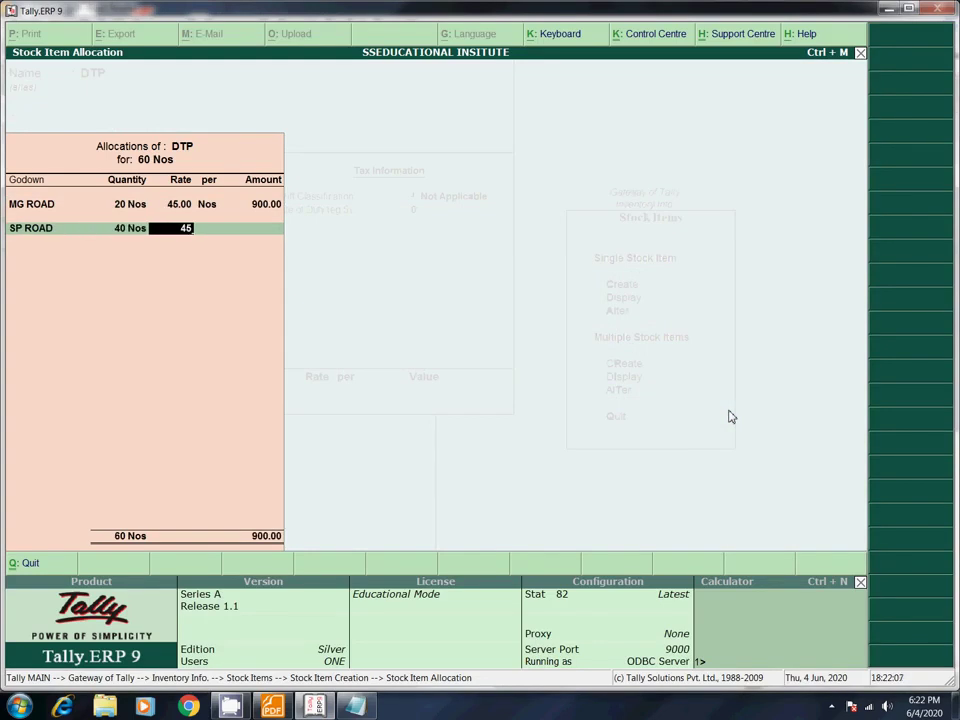
key(Return)
key(Return)
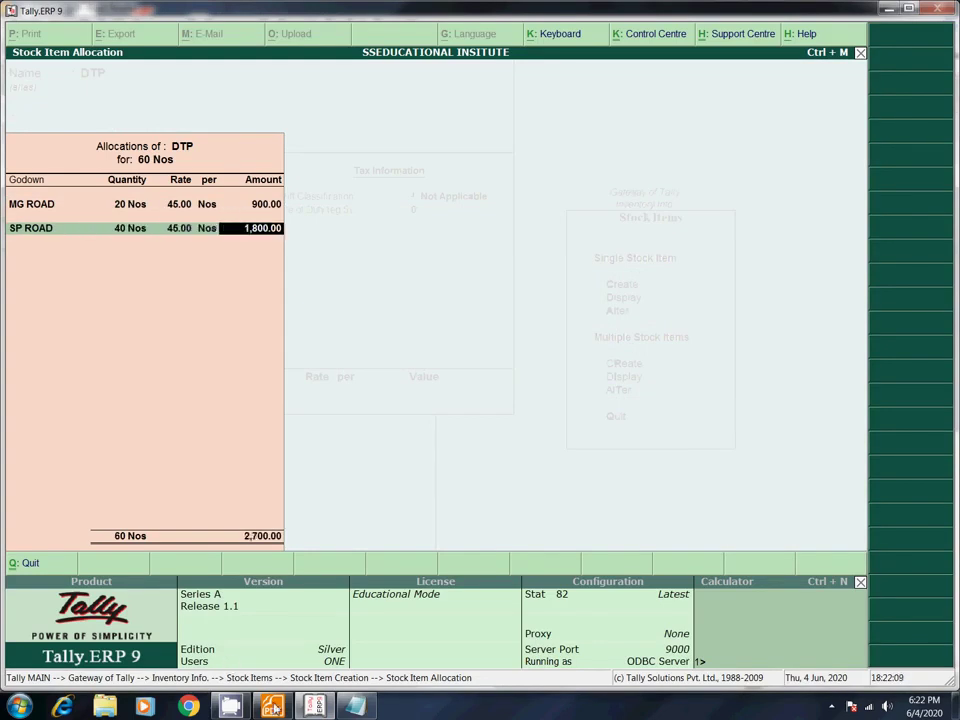
Step: Check the figures against the stock PDF, save DTP at 2,700, and return to Gateway of Tally
key(alt+Tab)
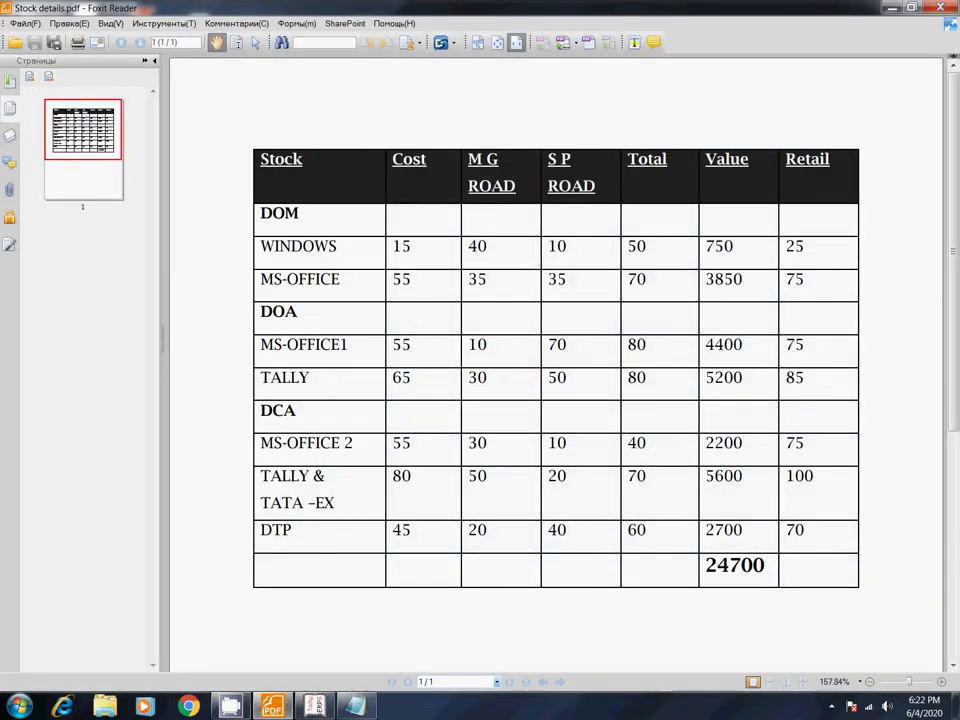
click(316, 707)
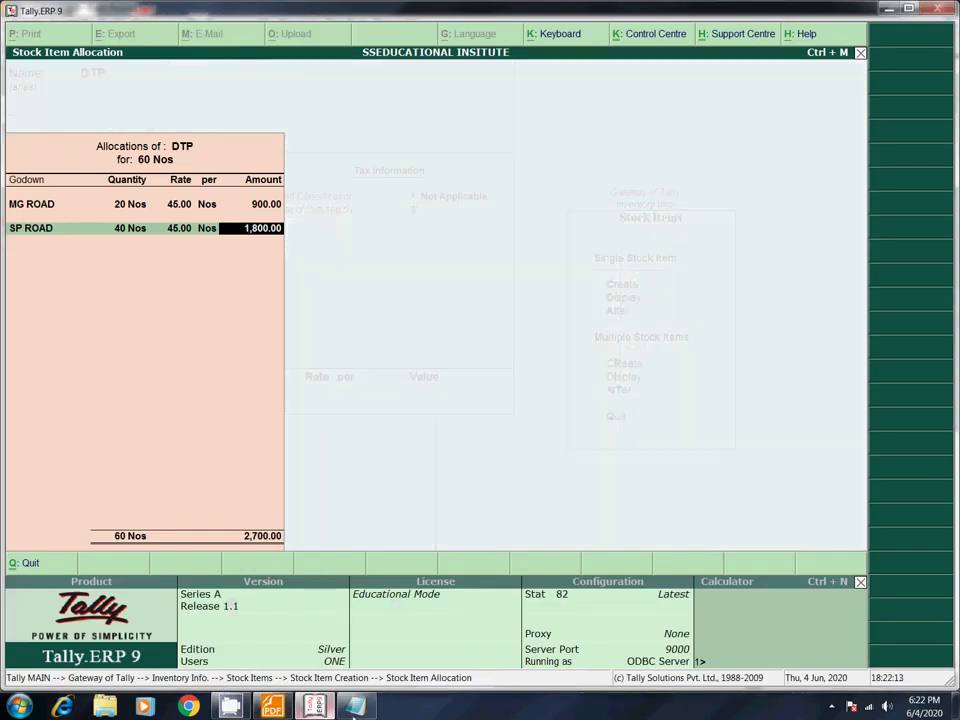
key(Return)
key(Return)
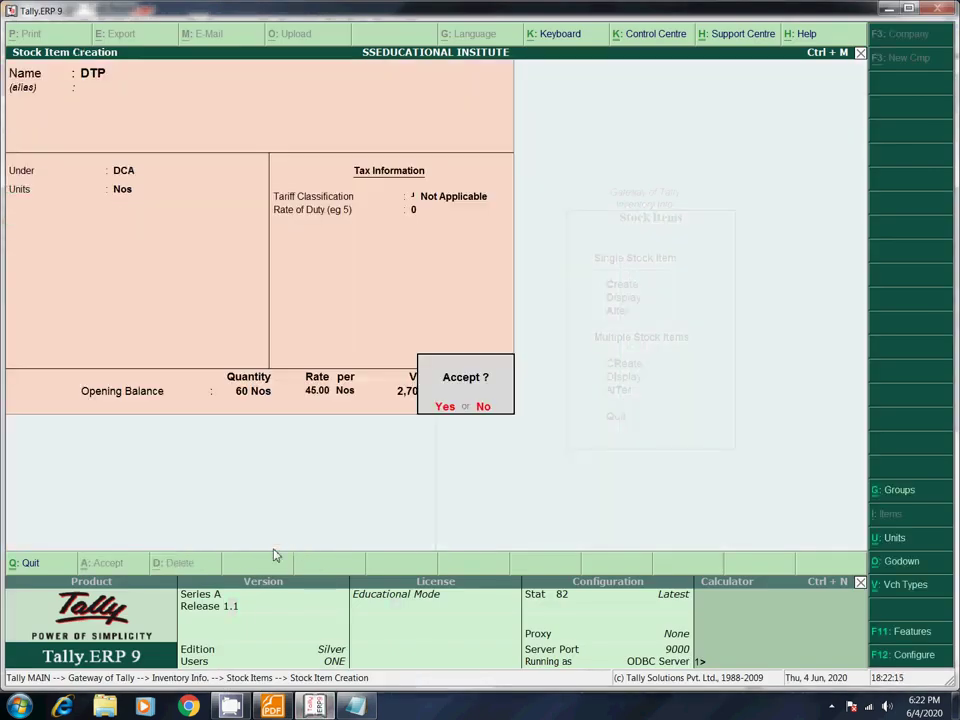
key(y)
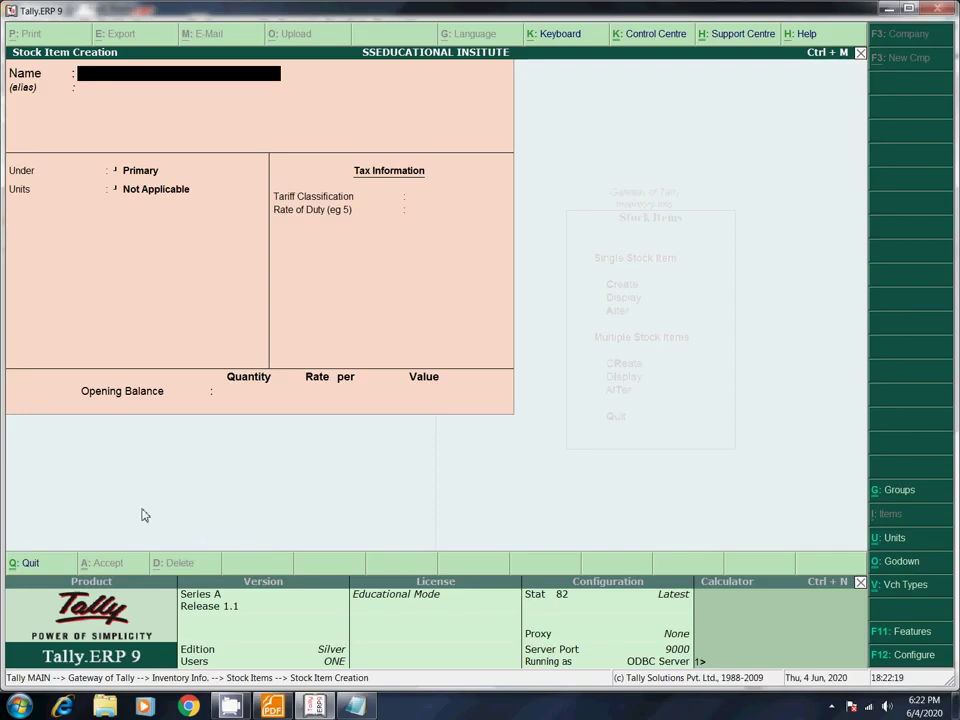
key(Escape)
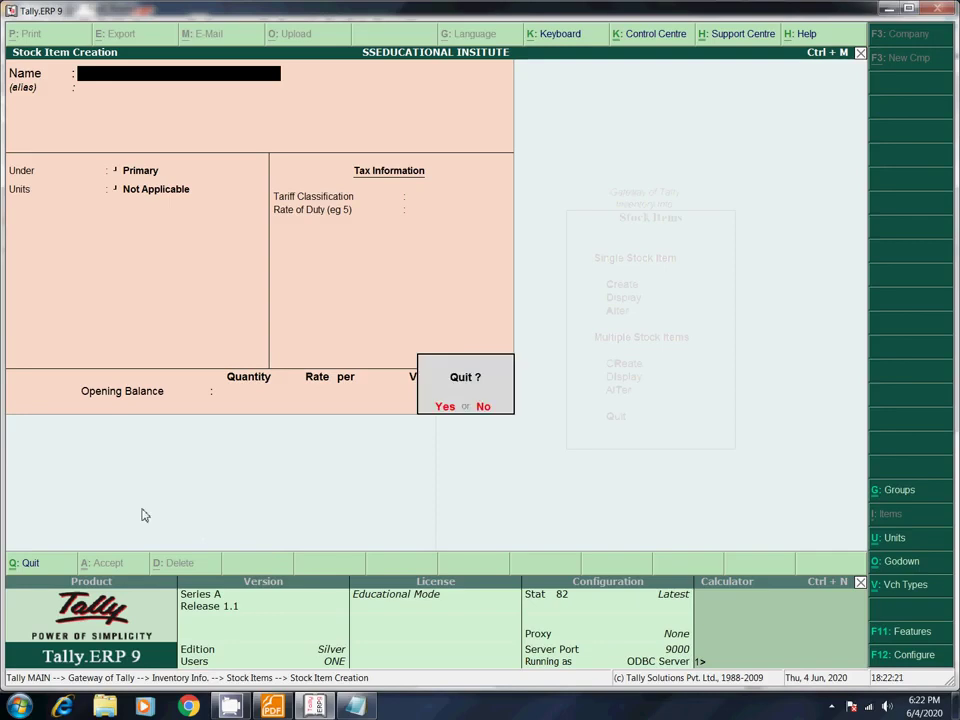
key(y)
key(Escape)
key(Escape)
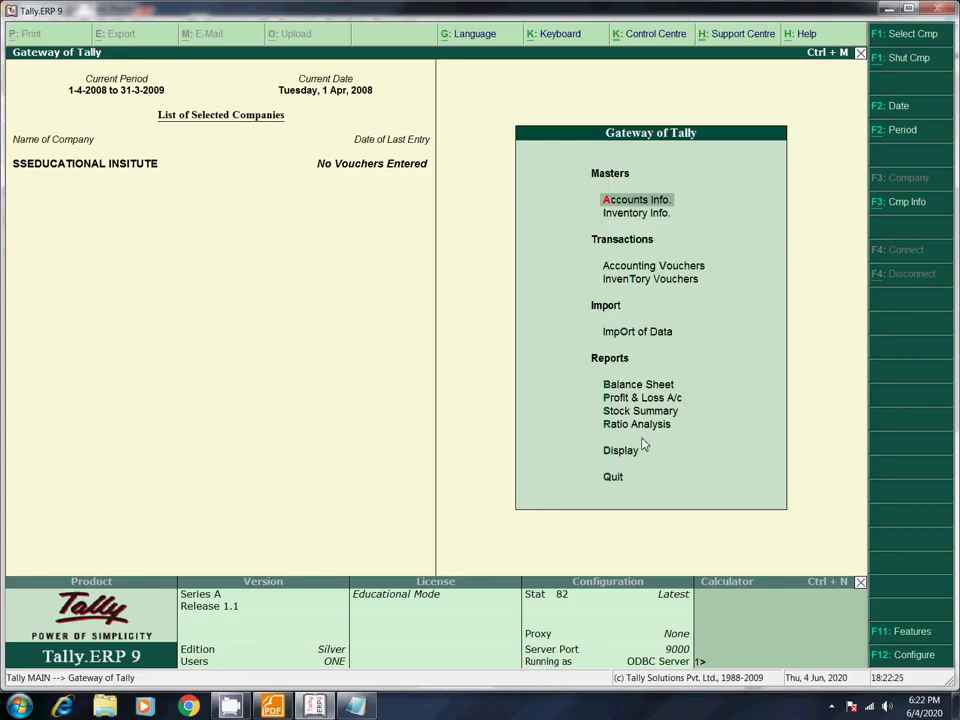
Step: Check the Stock Summary against the PDF and switch to Detailed view, grand total 24,700
click(643, 414)
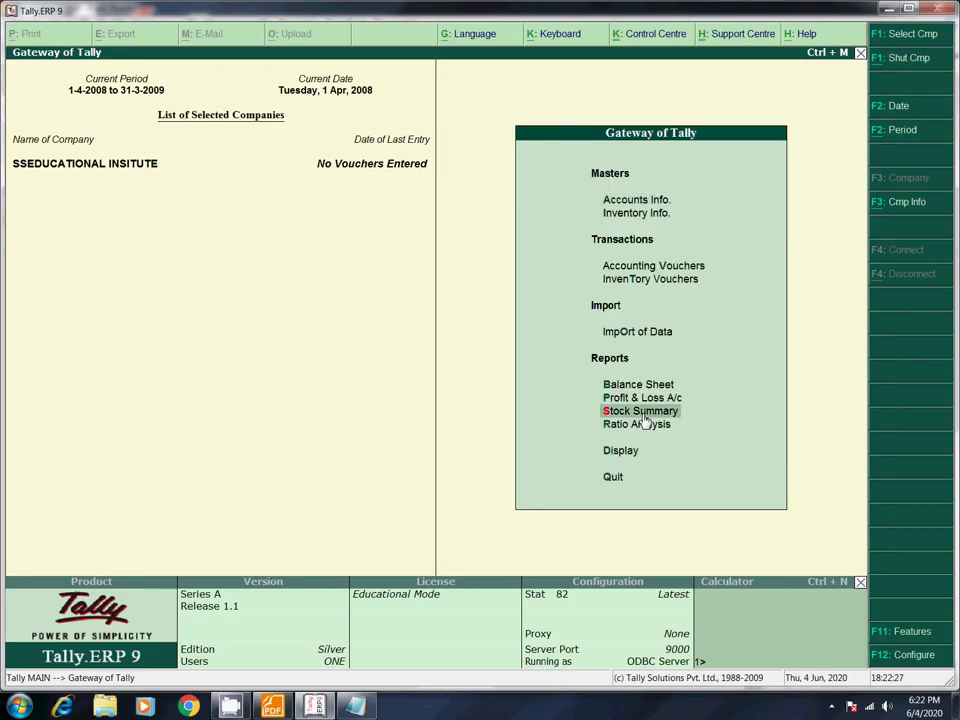
click(644, 416)
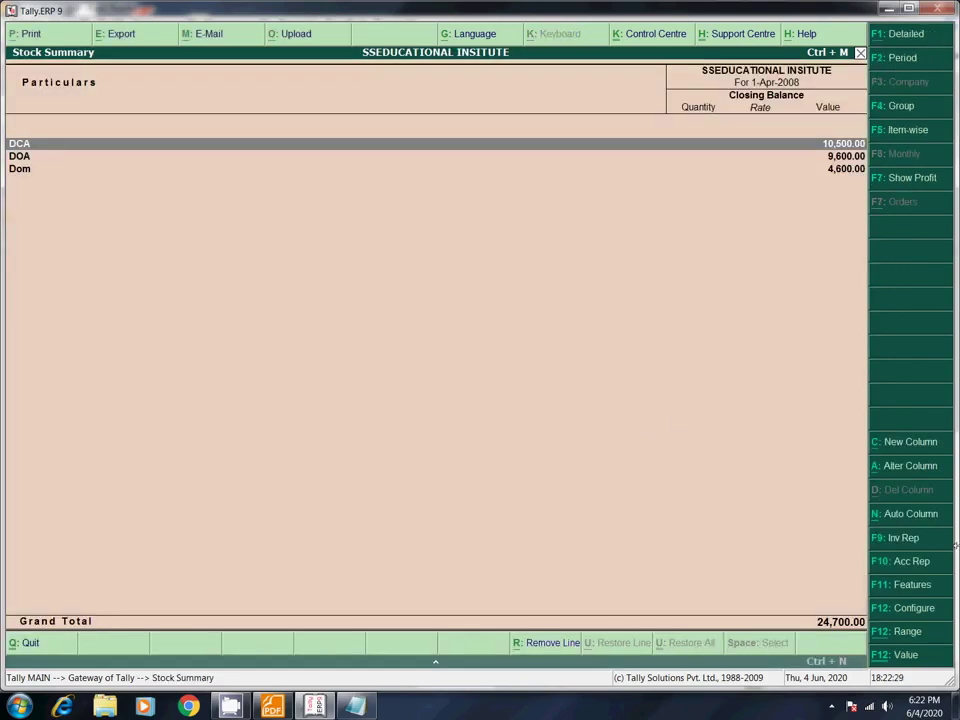
click(273, 707)
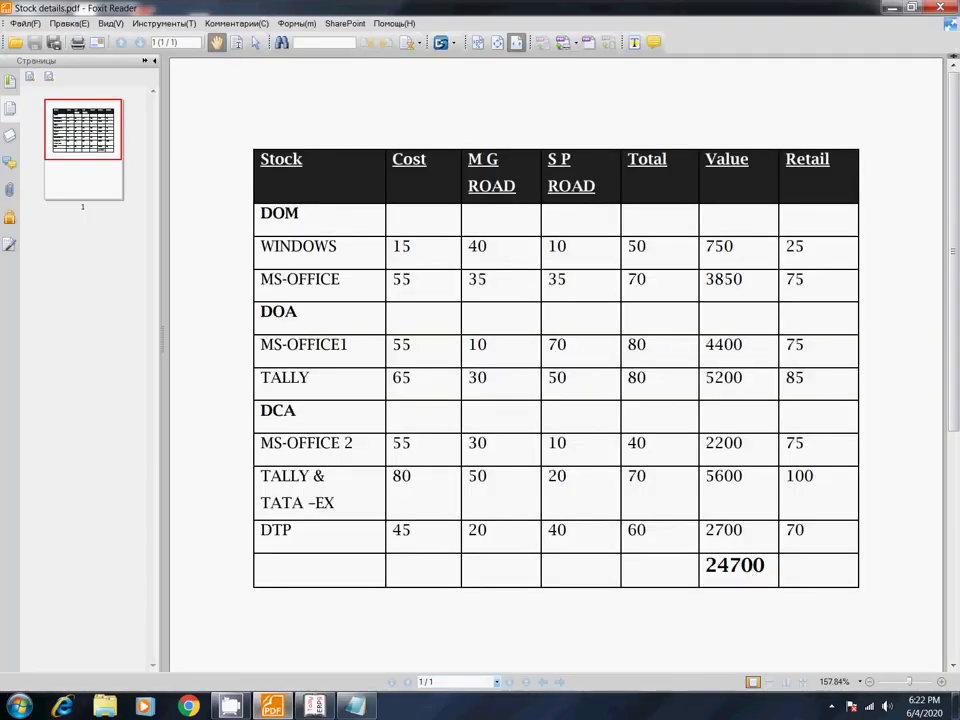
click(317, 707)
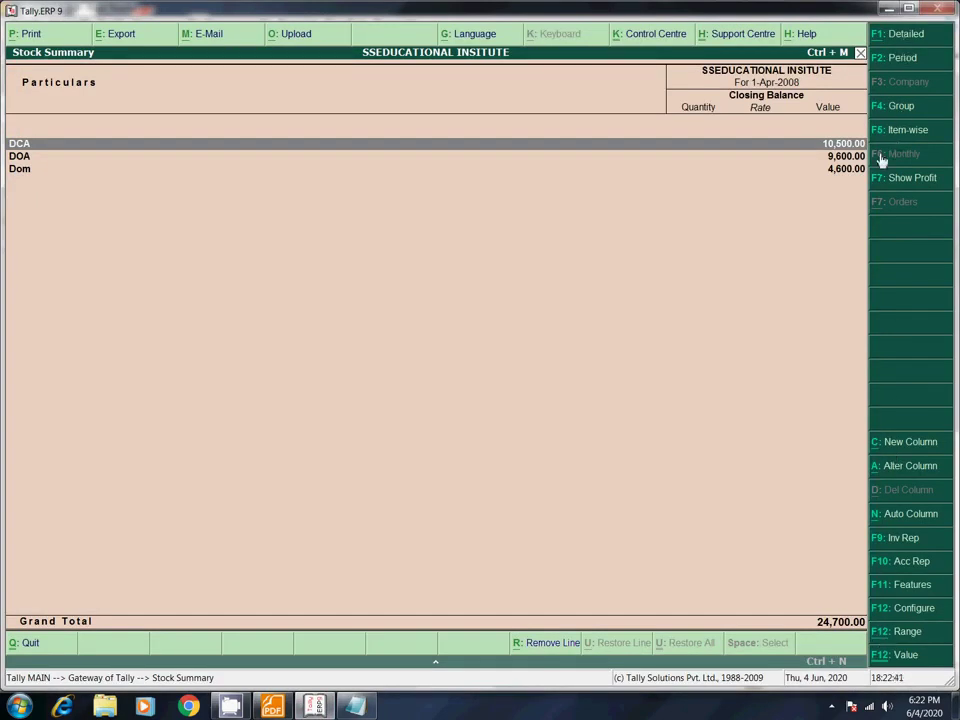
click(884, 36)
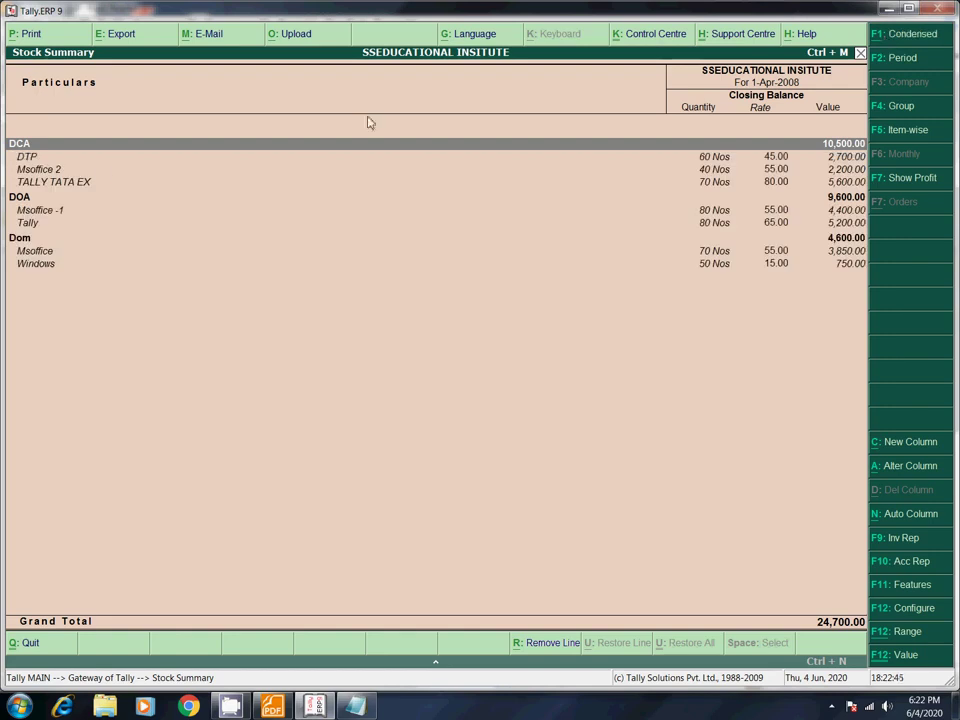